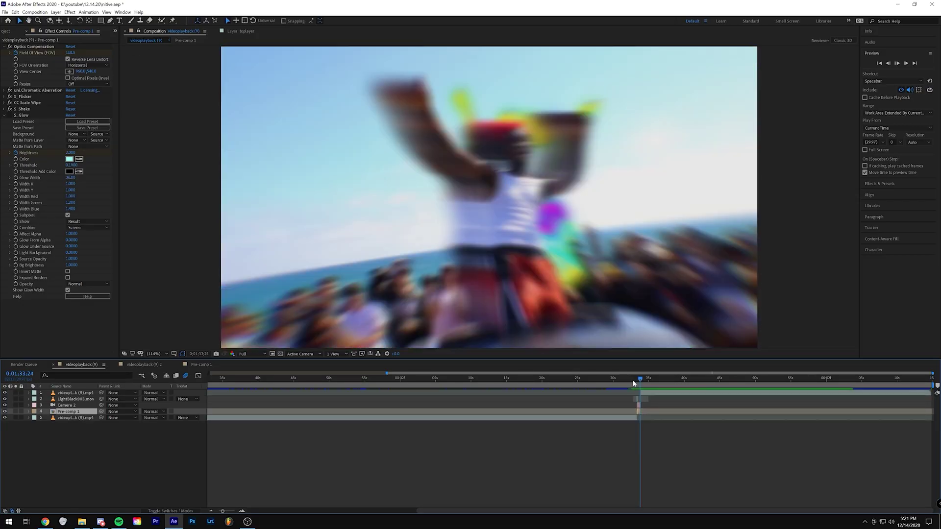
Step through the start of the transition near 1;33;10 and hide the LightBlack003.mov overlay layer.
left_click(635, 382)
left_click_drag(636, 384, 636, 385)
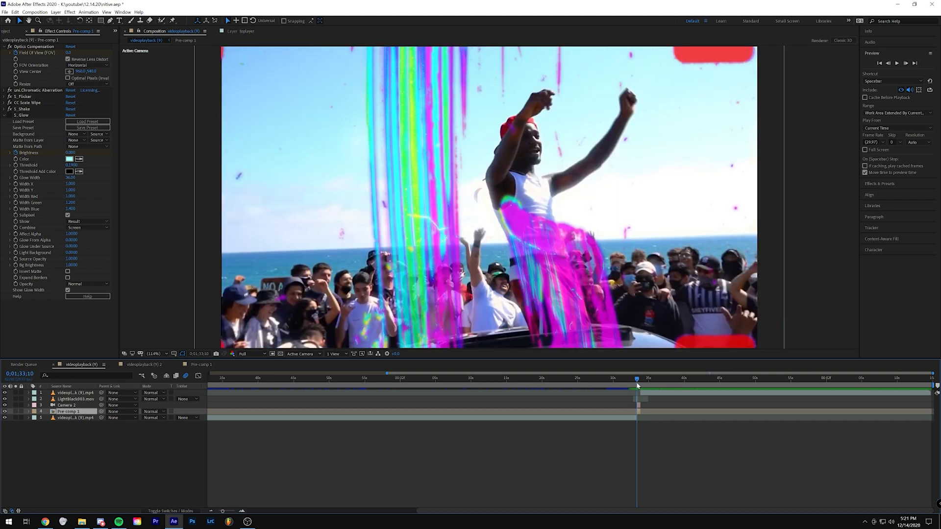
left_click(905, 64)
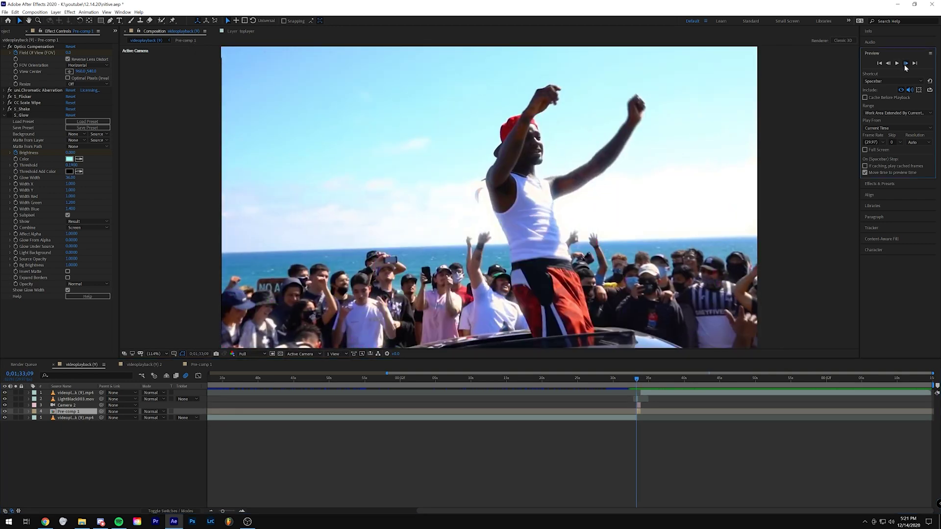
left_click(905, 64)
left_click(905, 64)
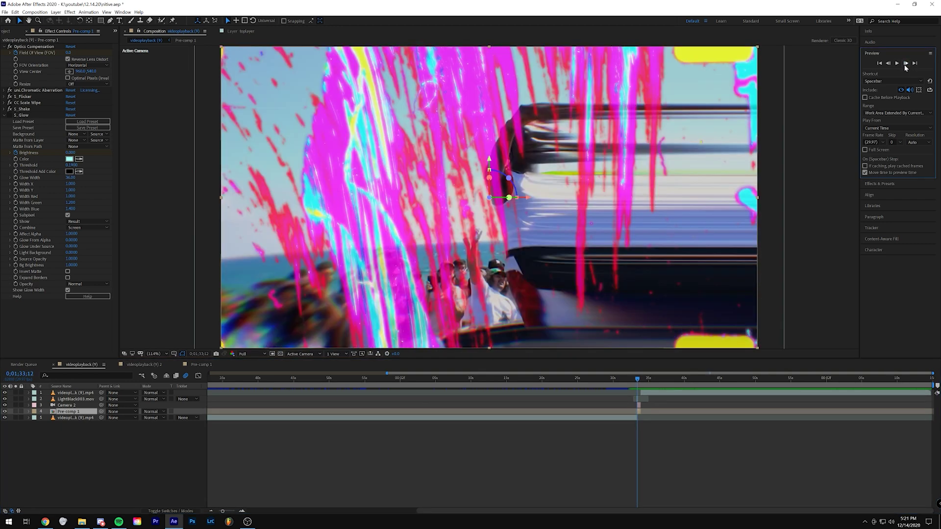
left_click(905, 64)
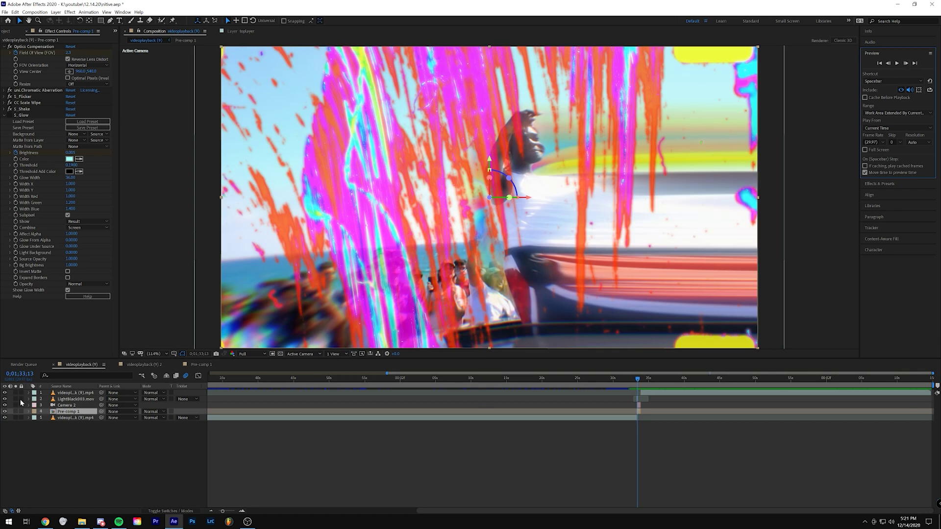
left_click(4, 400)
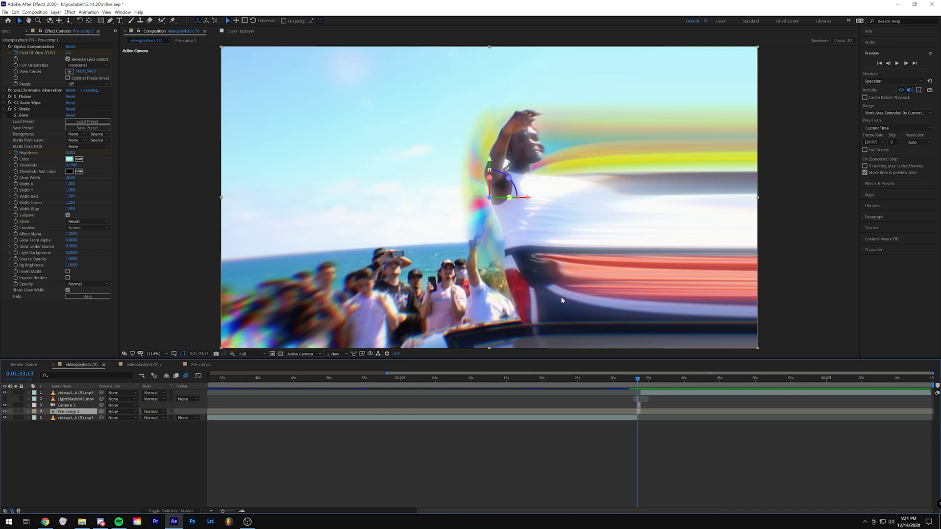
left_click(5, 399)
left_click(4, 399)
Play and step frame by frame through the transition with the overlay hidden, examining how the subject copies and colored blobs evolve.
key("space")
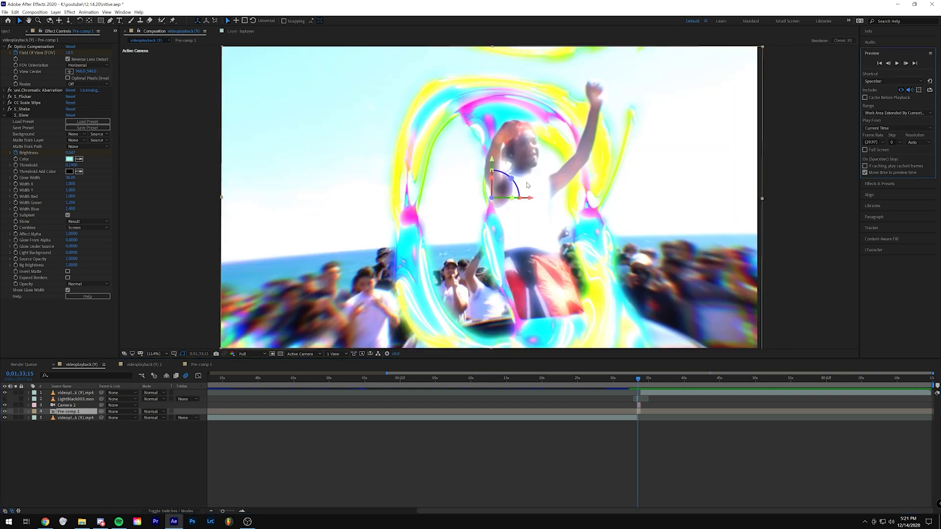
left_click(906, 65)
left_click(906, 65)
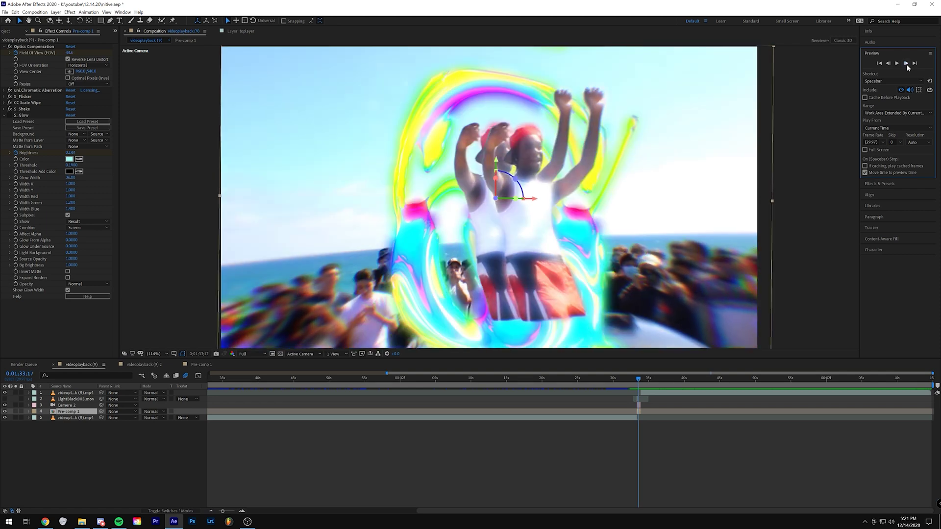
left_click(907, 65)
left_click(907, 65)
left_click(907, 63)
left_click(906, 64)
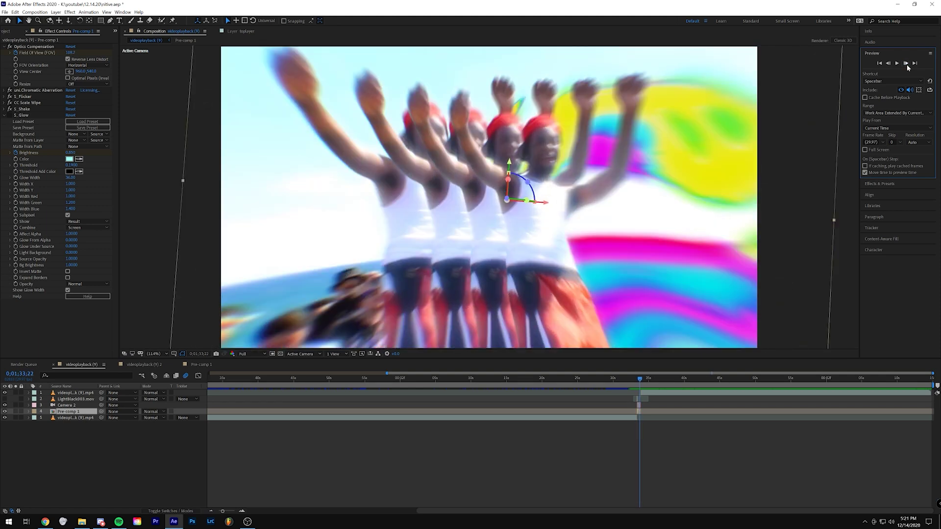
left_click(906, 63)
left_click(907, 64)
left_click(906, 65)
left_click(906, 64)
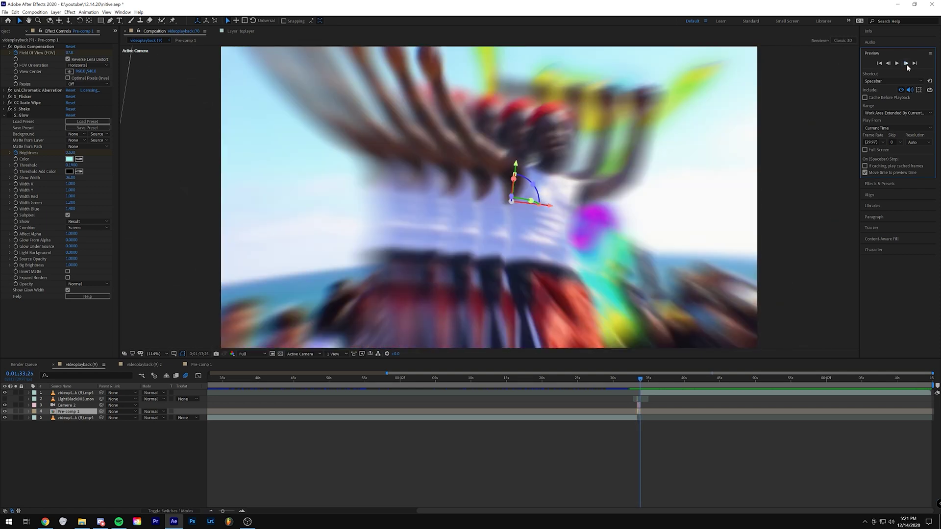
left_click(907, 64)
left_click(907, 64)
left_click(906, 64)
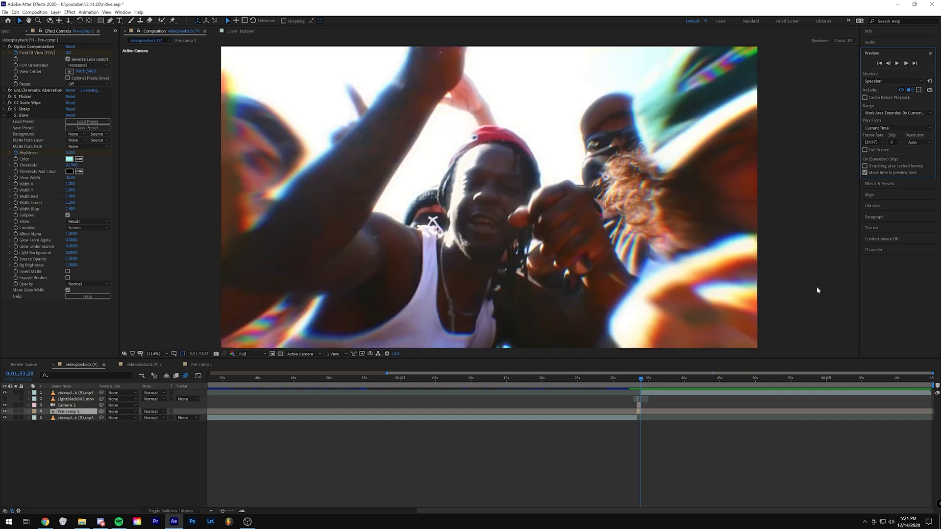
left_click(636, 380)
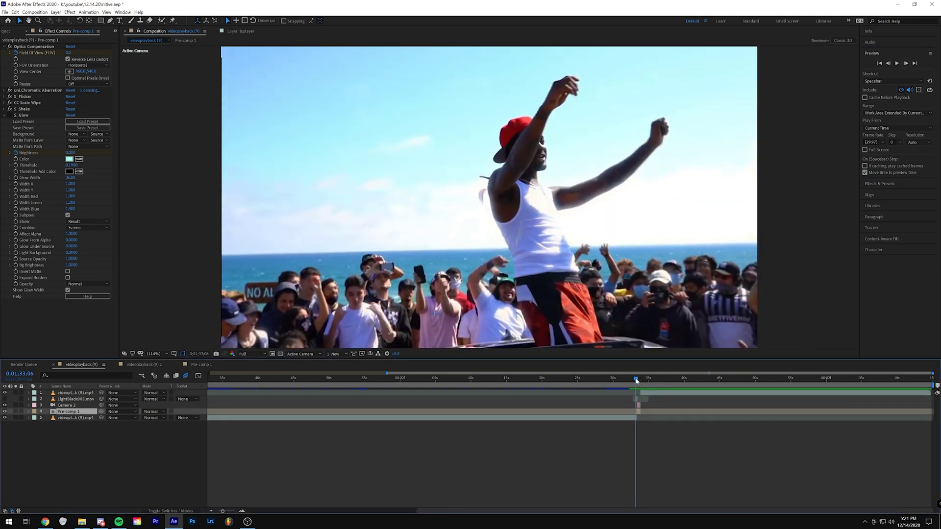
key("space")
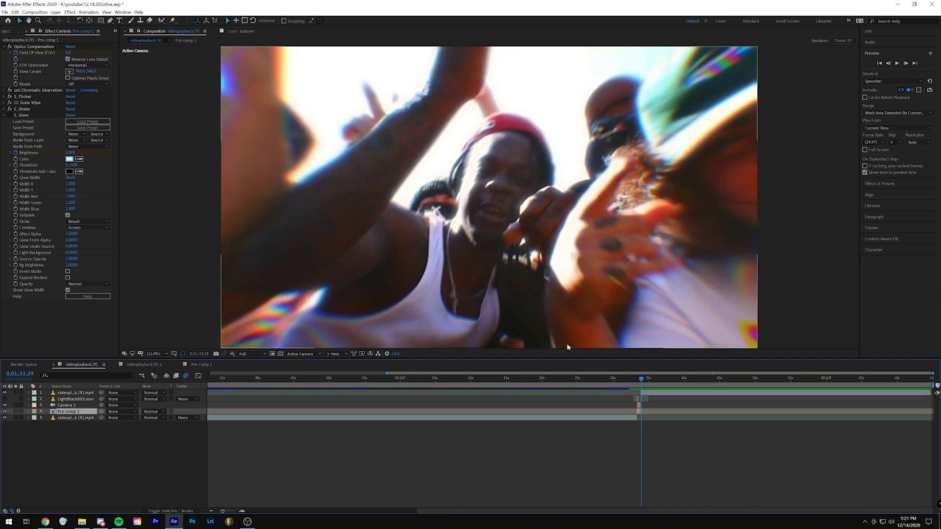
Open the videoplayback (9) 2 composition, enable Roto Brush & Refine Edge on toplayer, and check the cutout.
left_click(167, 365)
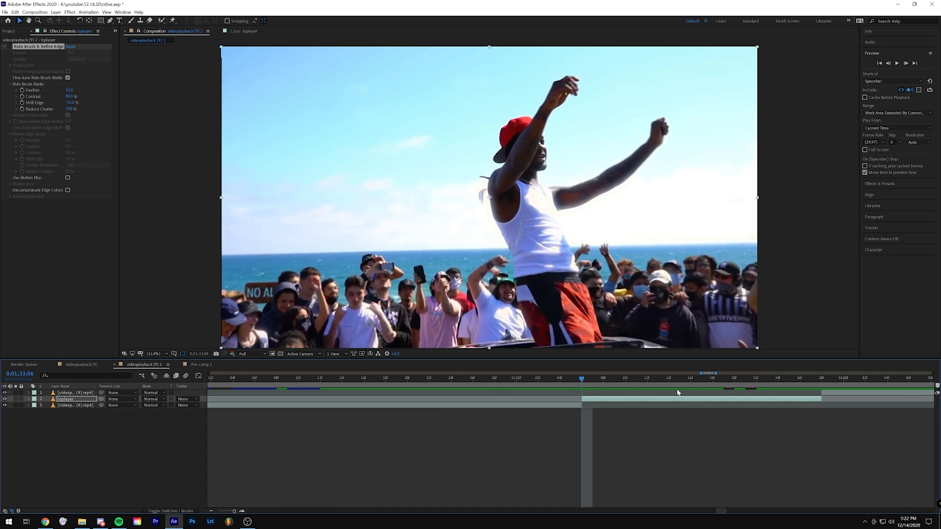
left_click_drag(573, 382, 603, 384)
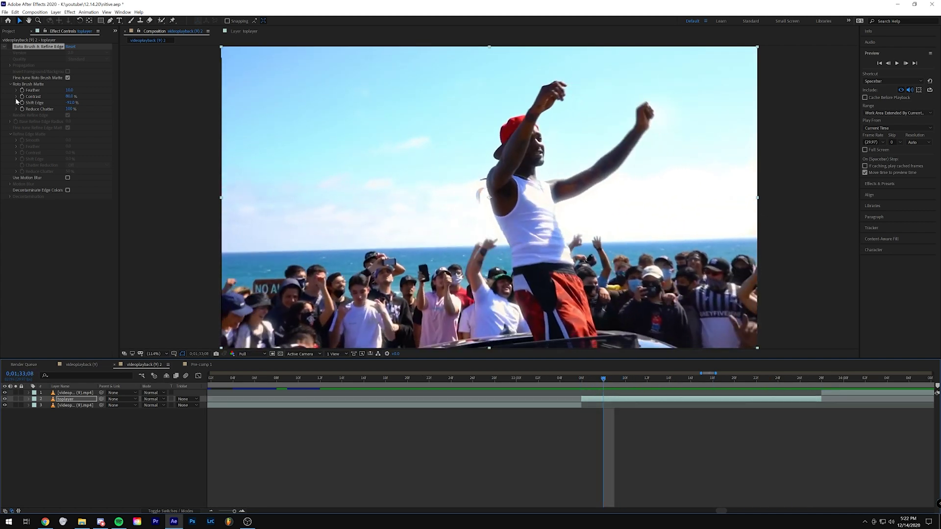
left_click(9, 47)
left_click(570, 388)
key("space")
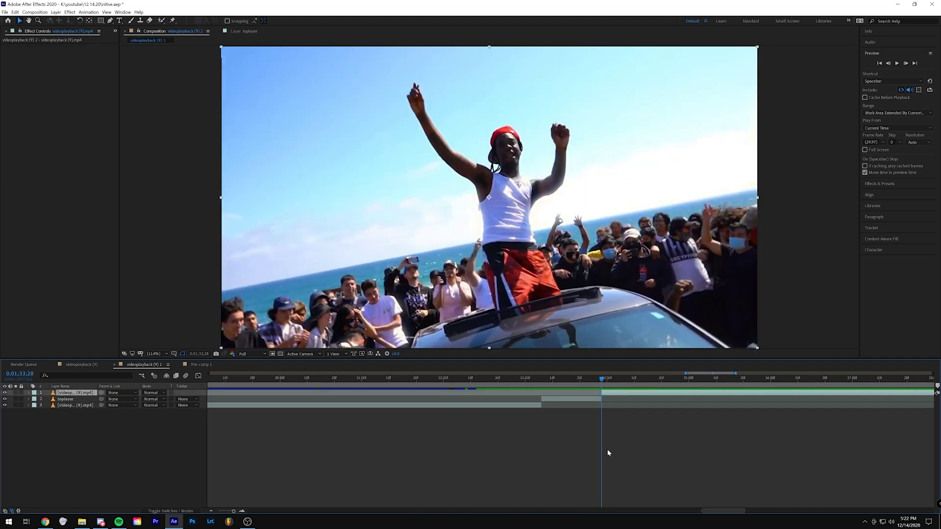
left_click(553, 389)
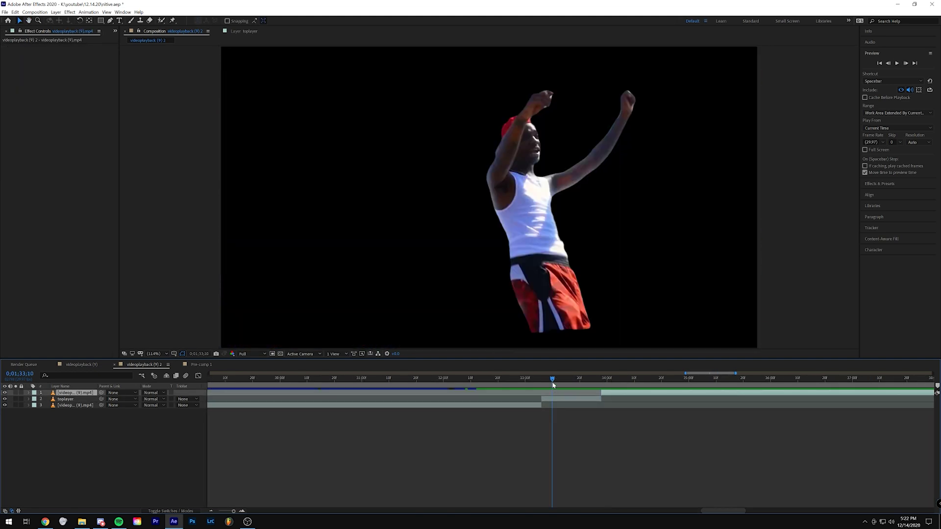
Duplicate the toplayer cutout and remove all effects from the lower copy to bring back the full footage.
left_click(563, 400)
key("ctrl+d")
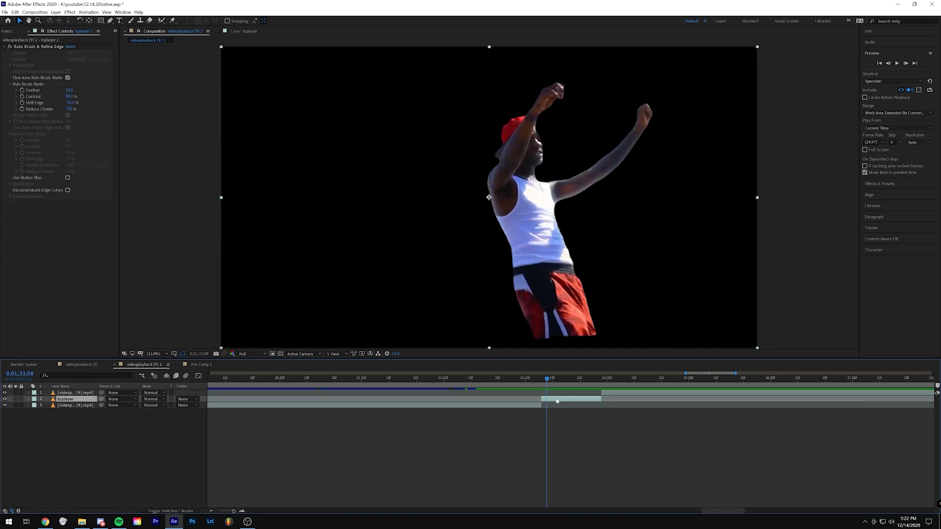
left_click(554, 405)
key("ctrl+shift+e")
left_click_drag(550, 390, 559, 391)
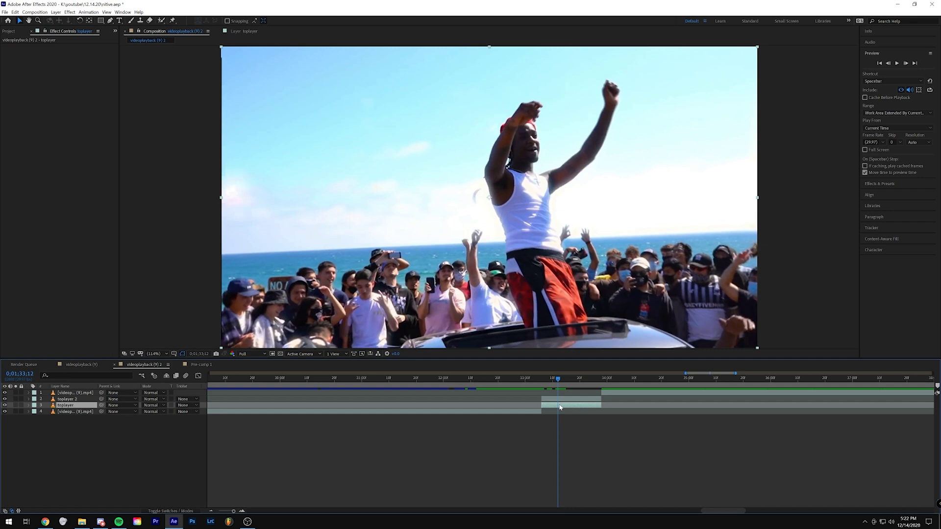
Duplicate the cutout layer once more and rename the uppermost copy "top".
left_click(561, 400)
key("ctrl+d")
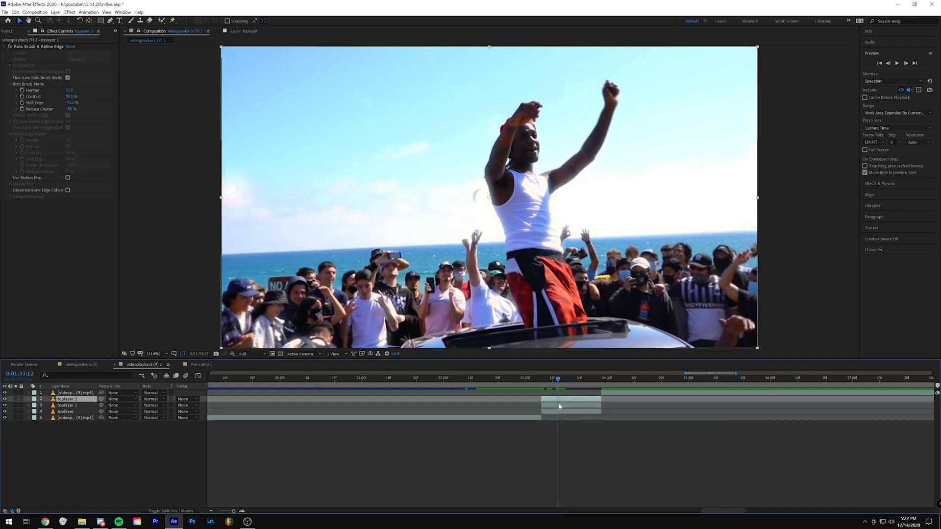
right_click(69, 401)
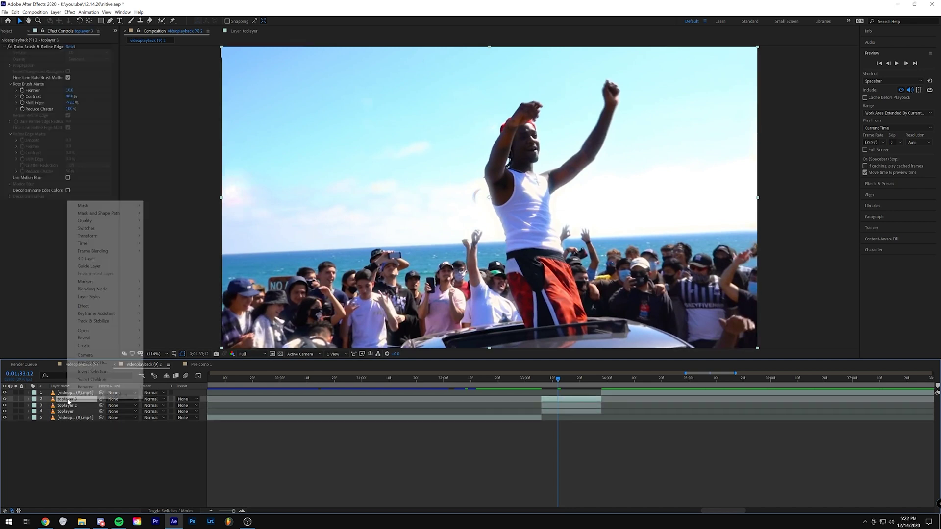
left_click(84, 398)
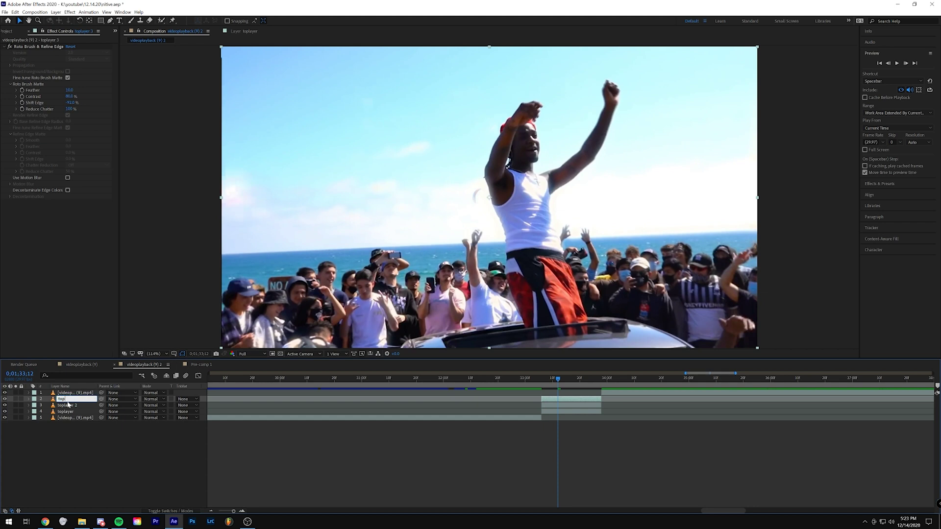
Rename the second cutout copy "blobeffect" and the effect-free copy below it "background".
left_click(69, 405)
right_click(68, 405)
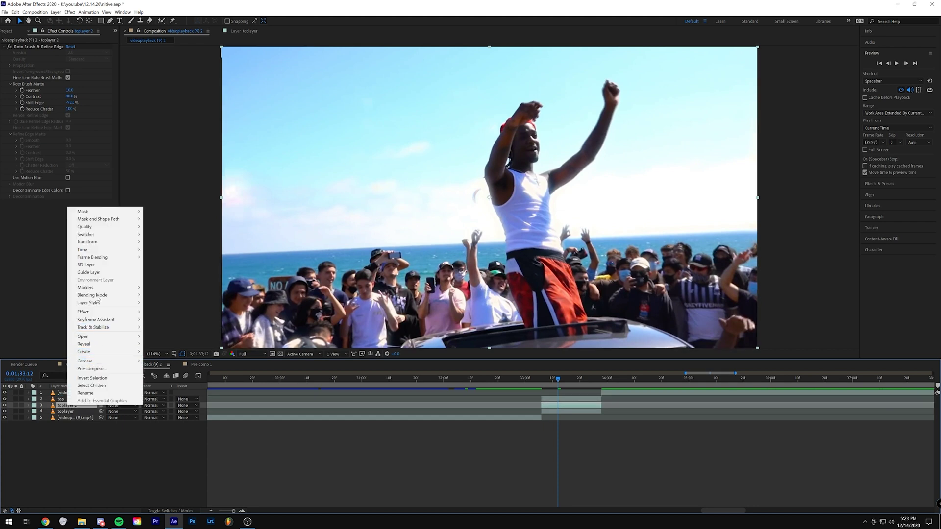
left_click(91, 393)
type("blob")
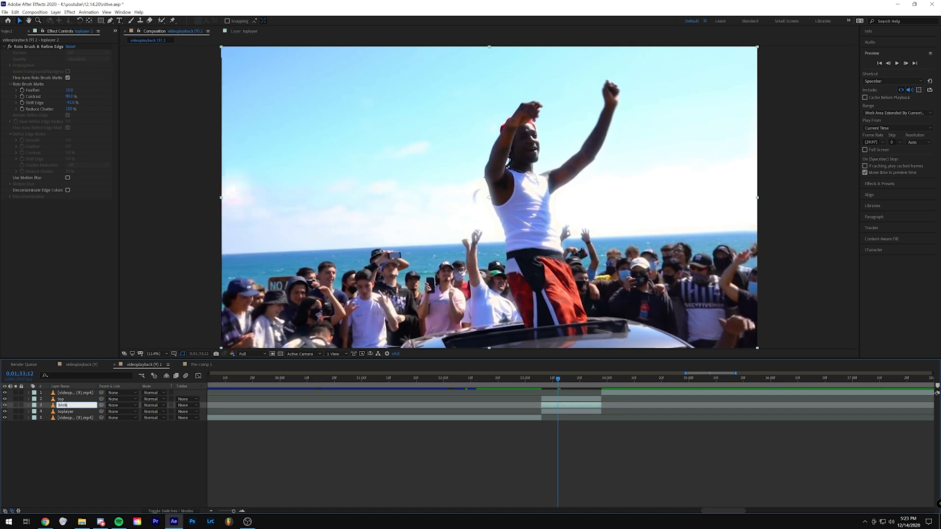
type("effect")
right_click(66, 412)
left_click(81, 400)
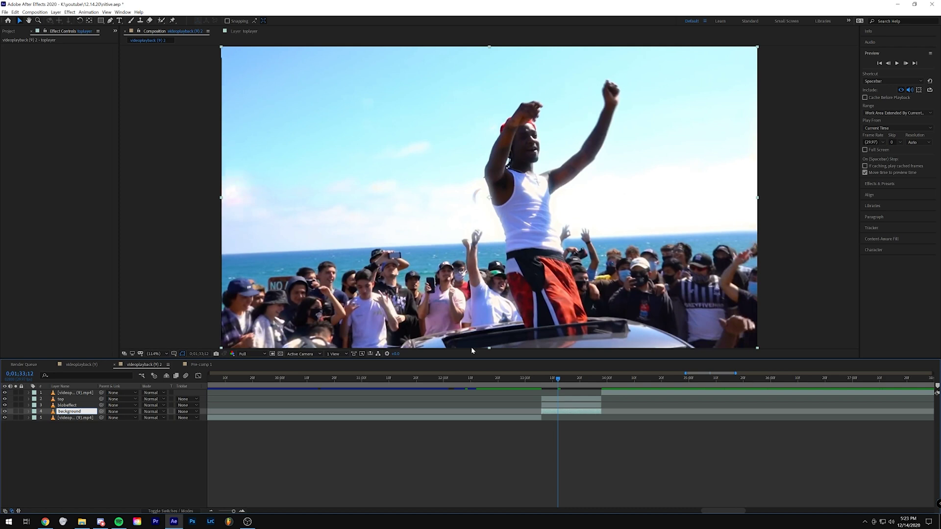
At 1;33;07, find the Colorama effect and apply it to the blobeffect layer.
left_click(542, 379)
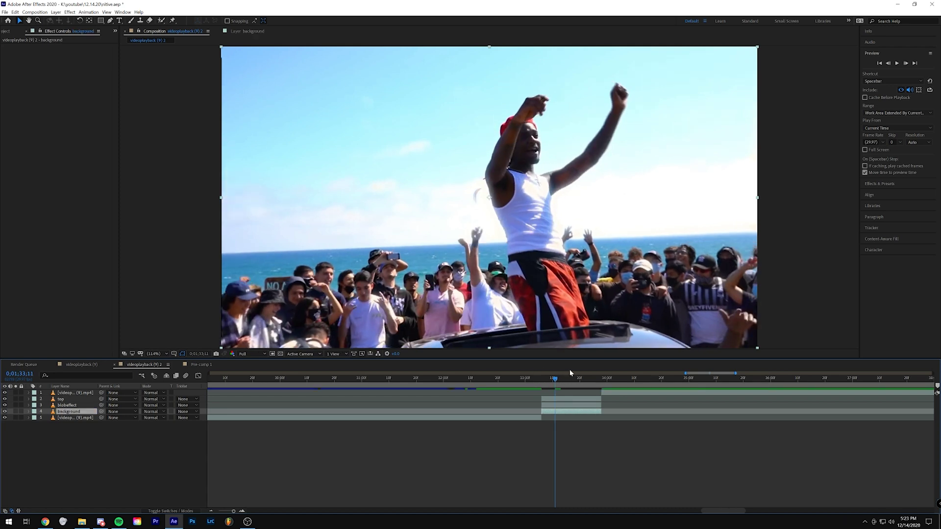
key("space")
left_click(545, 379)
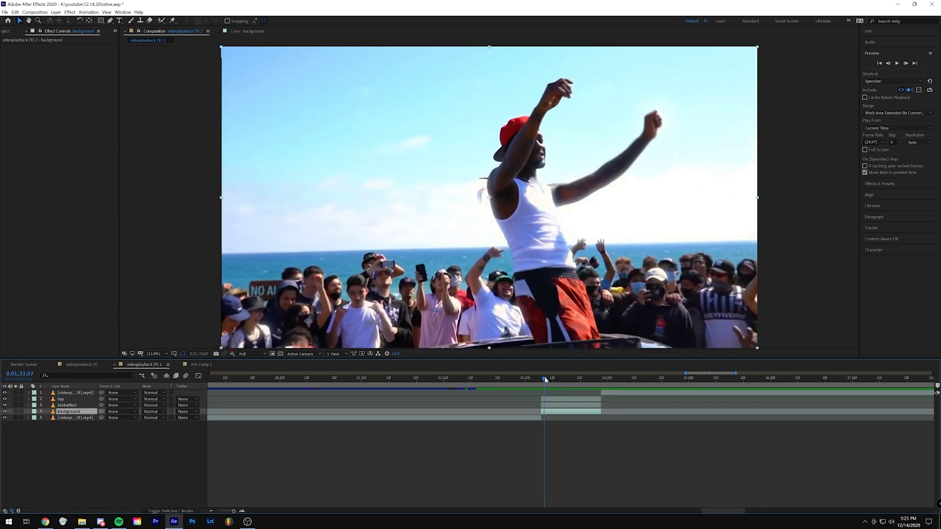
left_click(545, 405)
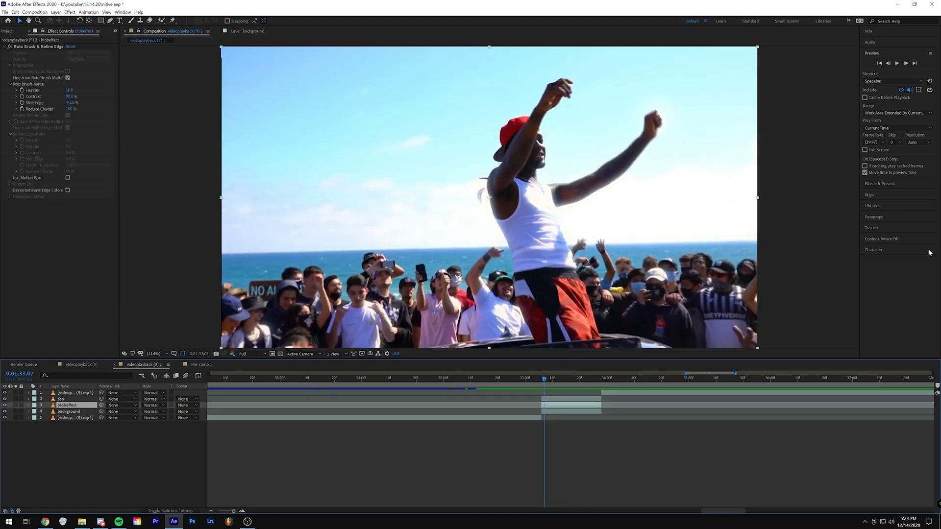
left_click(5, 46)
left_click(889, 185)
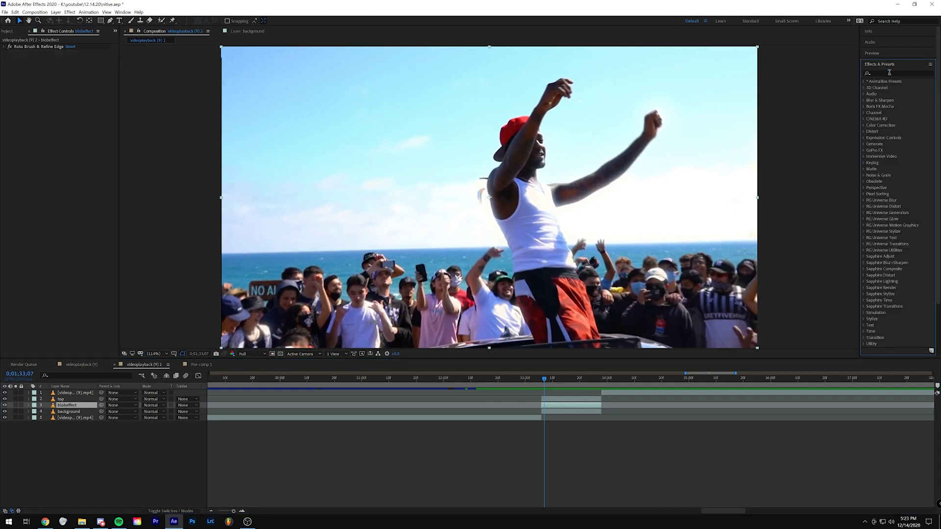
left_click(889, 73)
type("color")
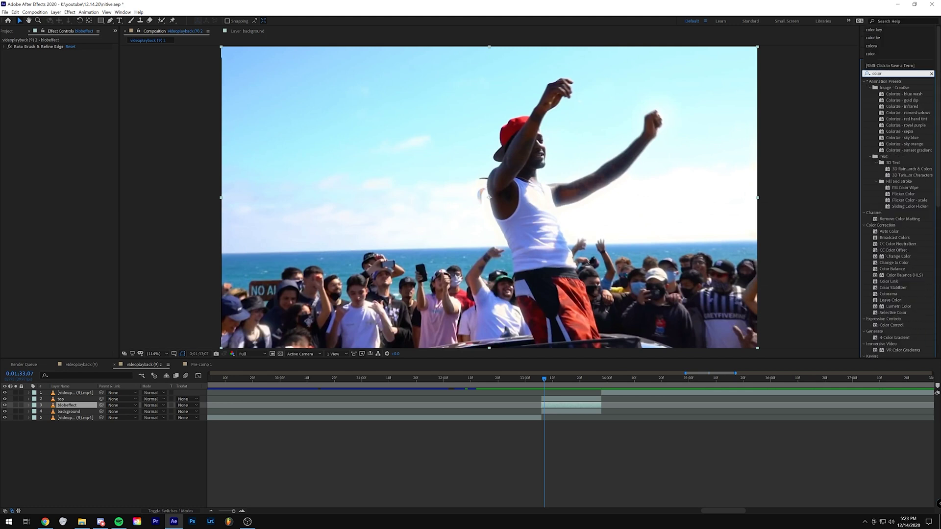
left_click(889, 72)
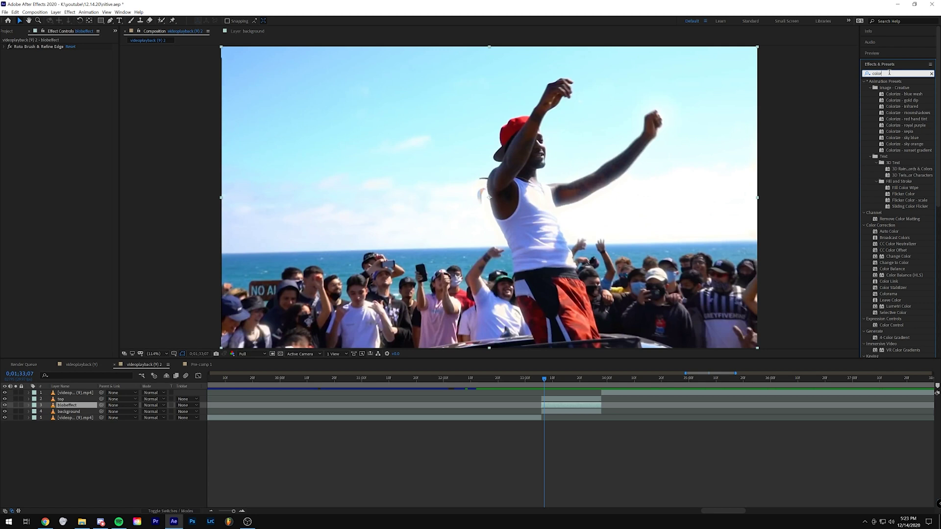
scroll(904, 226, "down", 5)
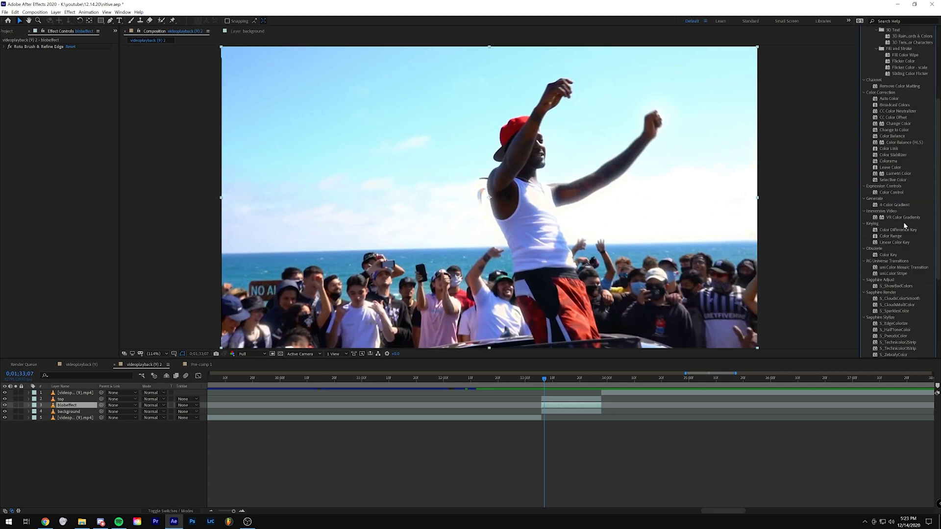
scroll(898, 227, "up", 5)
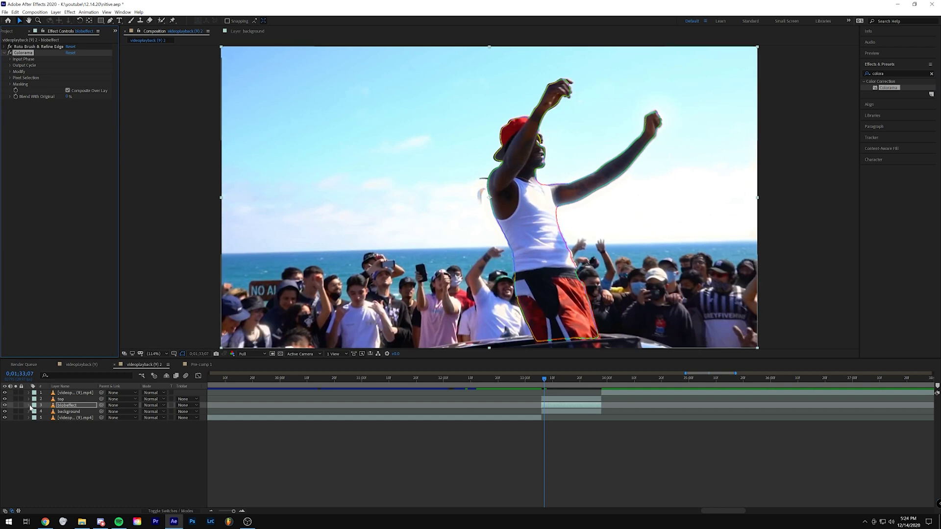
Hide the top layer and add the Turbulent Displace effect to the blobeffect layer.
left_click(4, 400)
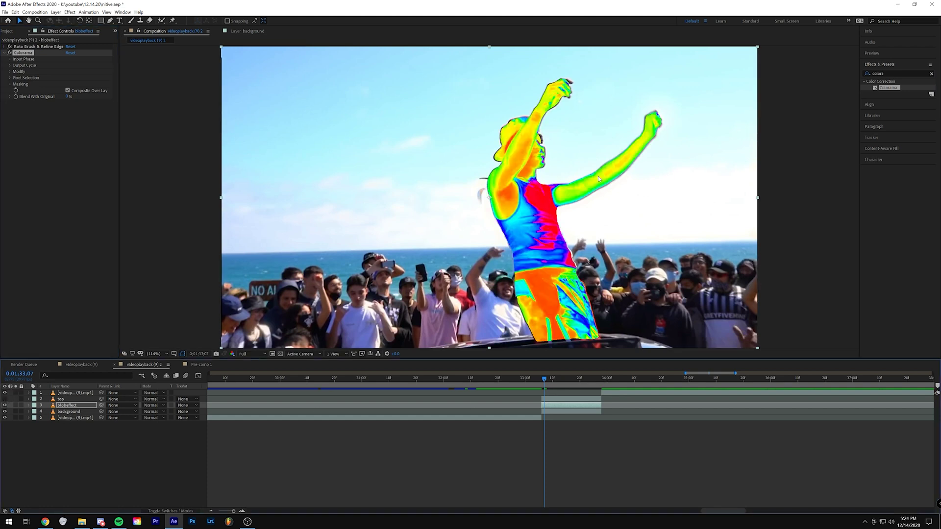
key("ctrl+5")
type("tu")
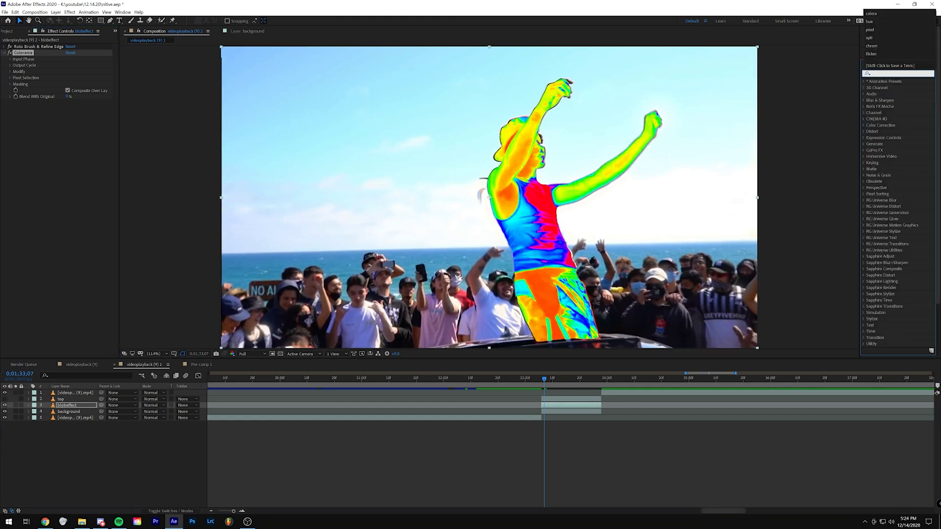
type("rb")
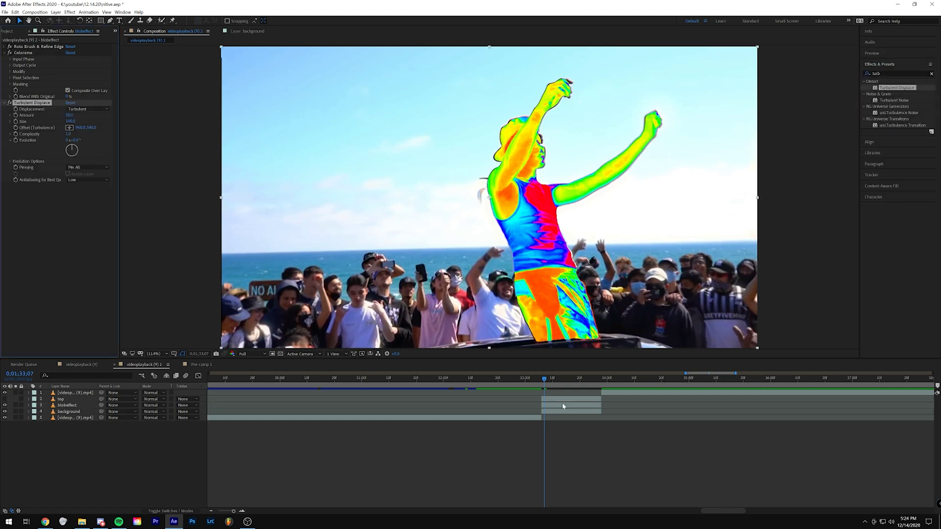
Keyframe the blobeffect layer's Turbulent Displace Amount at 243 at 1;33;06 and at 89 at 1;33;27.
left_click_drag(897, 87, 548, 335)
mouse_move(544, 384)
left_mouse_down()
mouse_move(559, 385)
mouse_move(541, 385)
left_mouse_up()
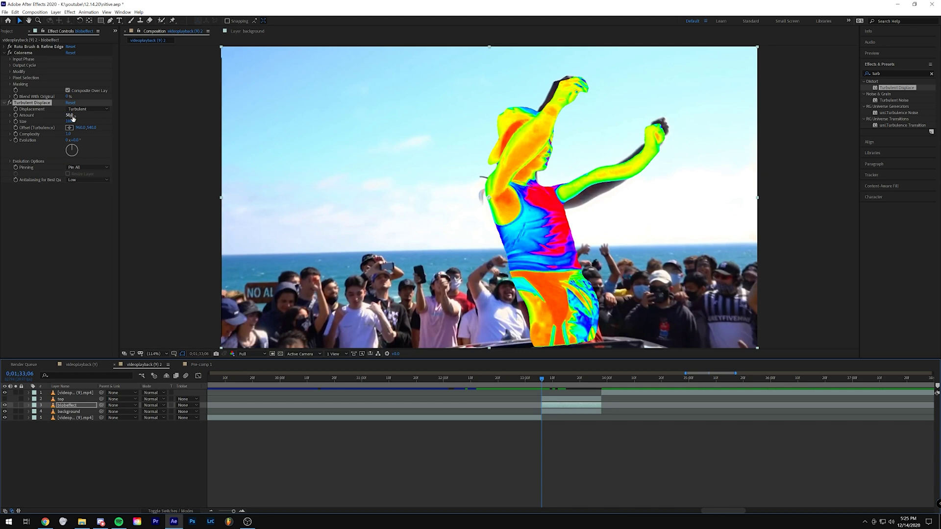
left_click_drag(71, 117, 108, 120)
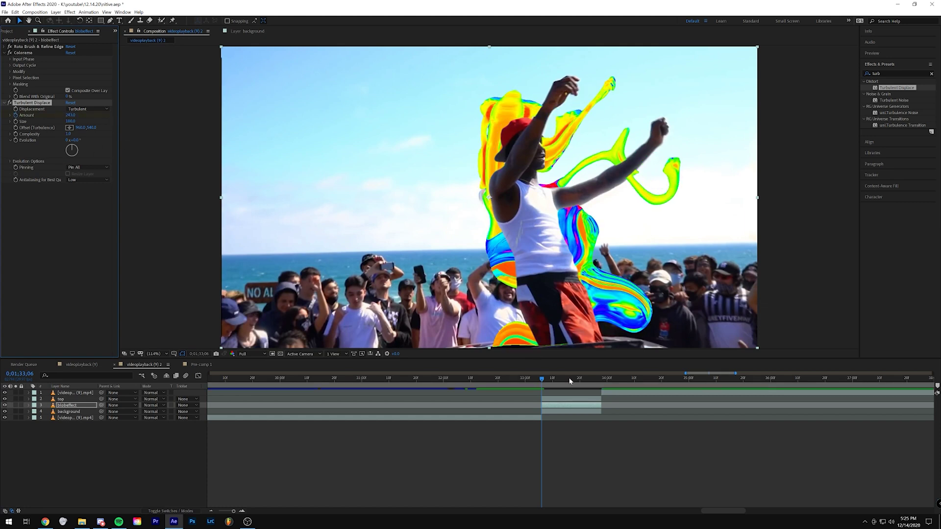
left_click(599, 378)
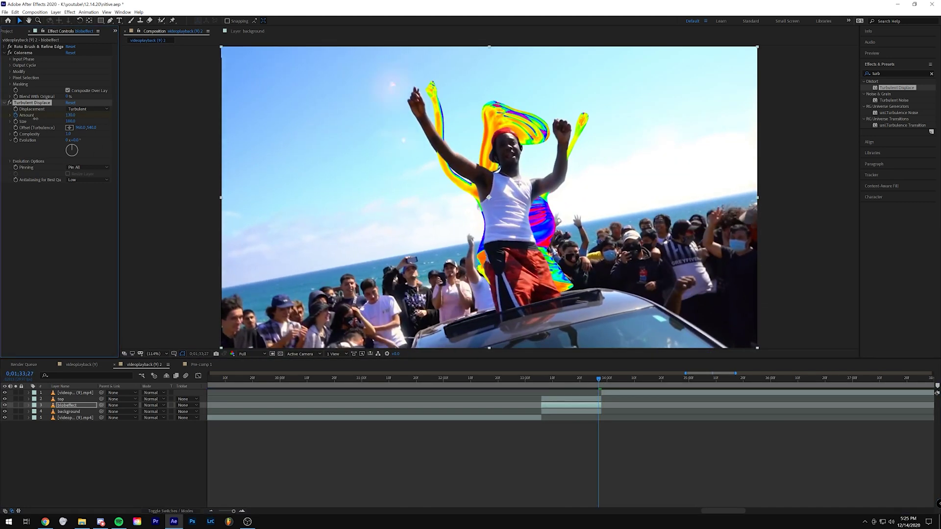
left_click_drag(70, 115, 50, 114)
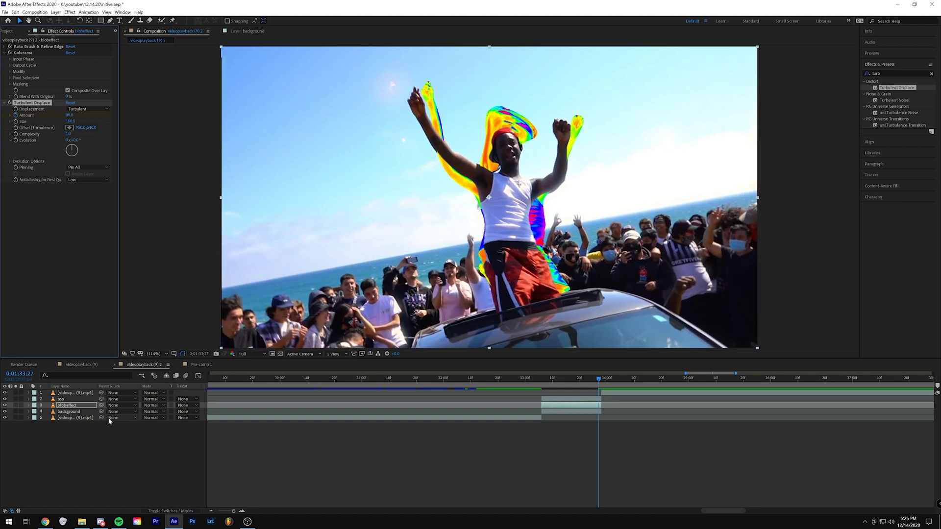
Reveal the Turbulent Displace properties in the timeline and move the last Amount keyframe to the end of the blobeffect layer.
left_click(28, 405)
left_click(35, 412)
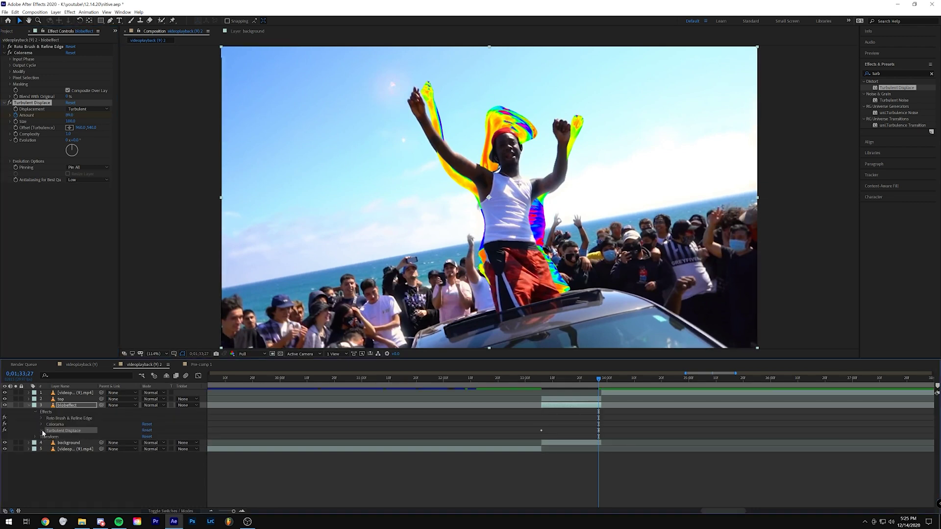
left_click(42, 431)
left_click_drag(598, 444, 519, 462)
right_click(601, 444)
left_click(621, 444)
left_click(623, 443)
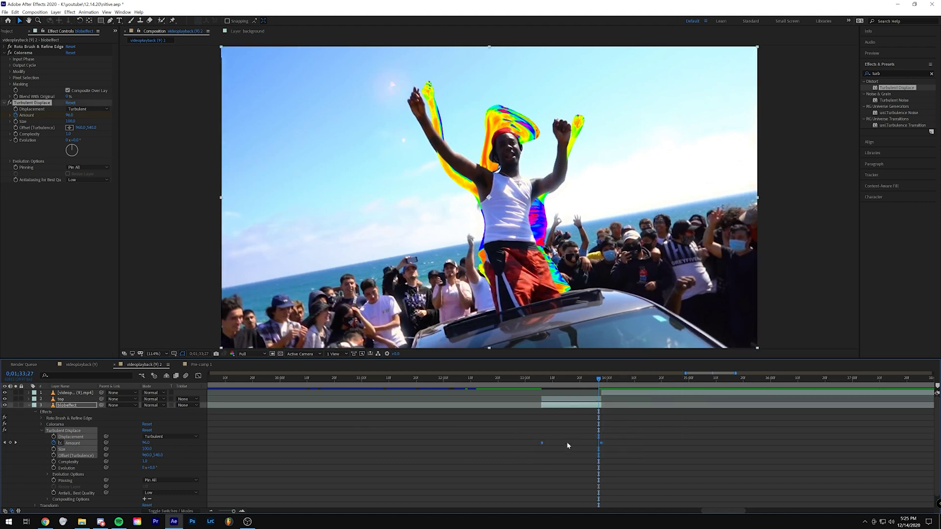
Apply Easy Ease to both Turbulent Displace Amount keyframes and play back the transition.
right_click(602, 443)
mouse_move(651, 438)
left_click(704, 459)
left_click(544, 385)
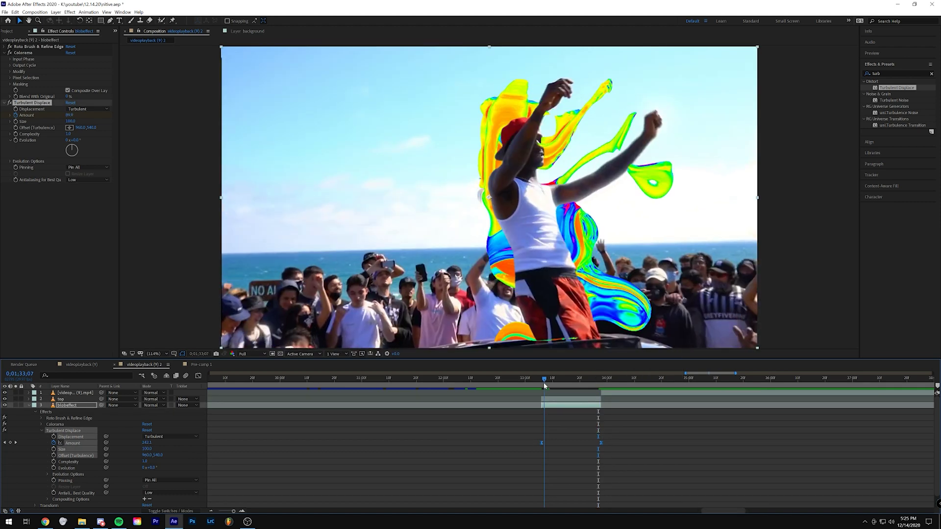
key("space")
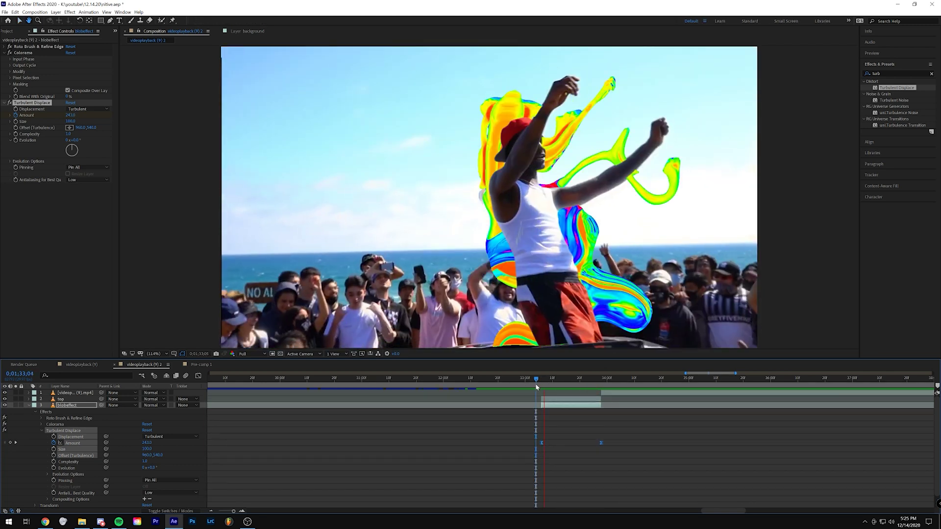
left_click(608, 381)
left_click_drag(608, 388, 538, 391)
Apply S_Distort to the blobeffect layer and keyframe its Amount from 1 at 1;33;06 to 0 at the layer's end.
left_click(544, 379)
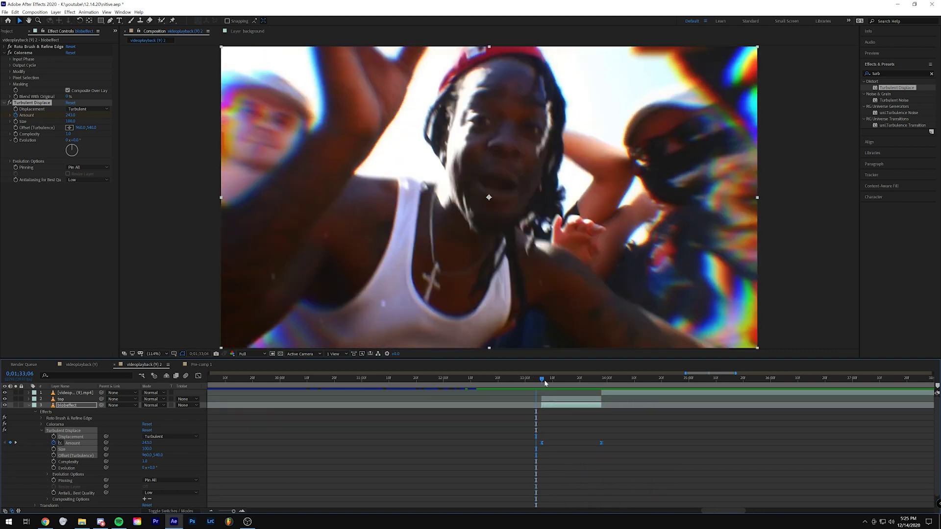
left_click(886, 73)
type("s_d")
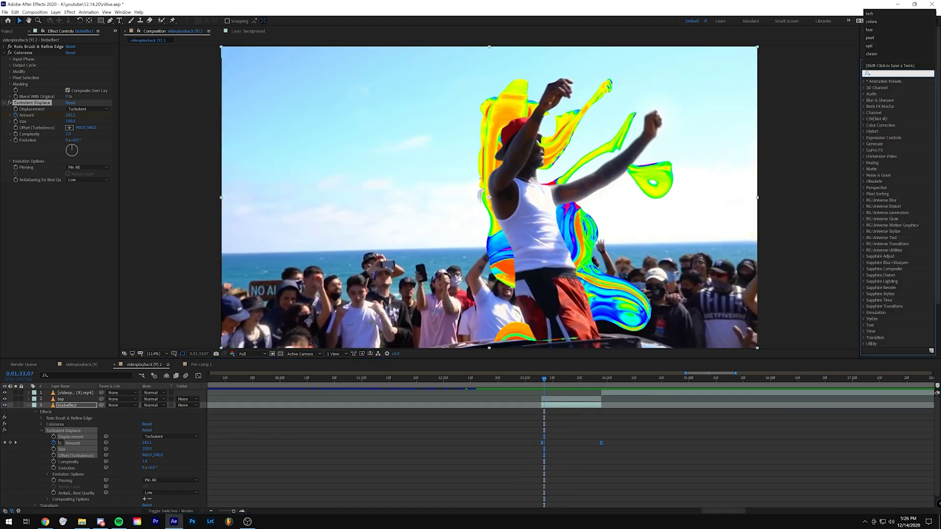
left_click_drag(898, 121, 575, 405)
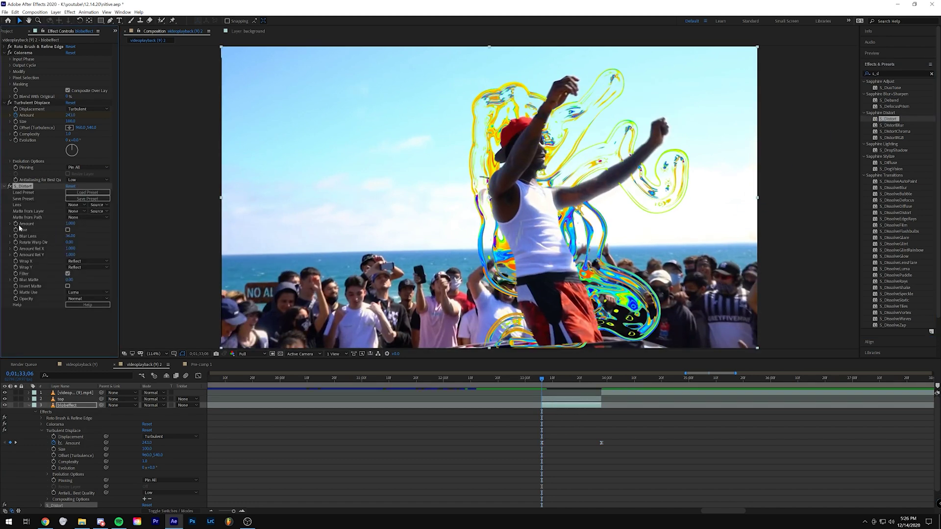
left_click(602, 383)
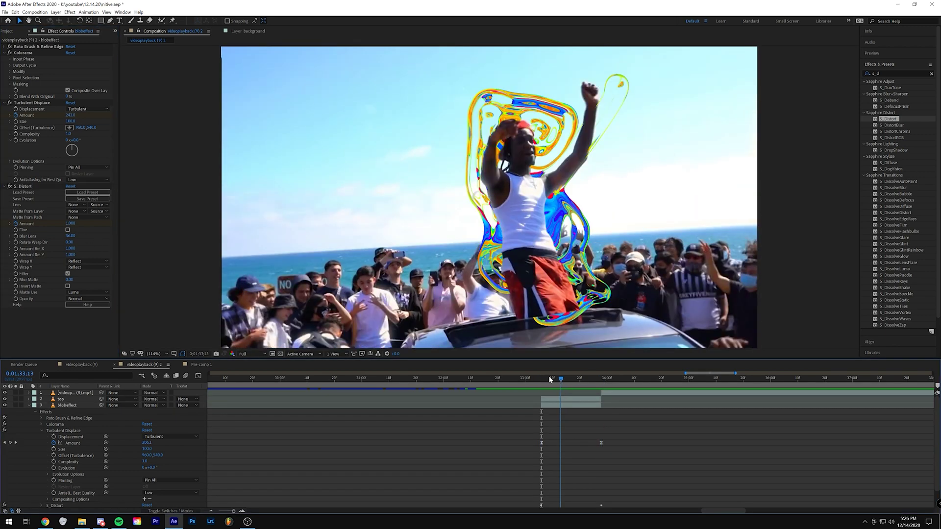
key("space")
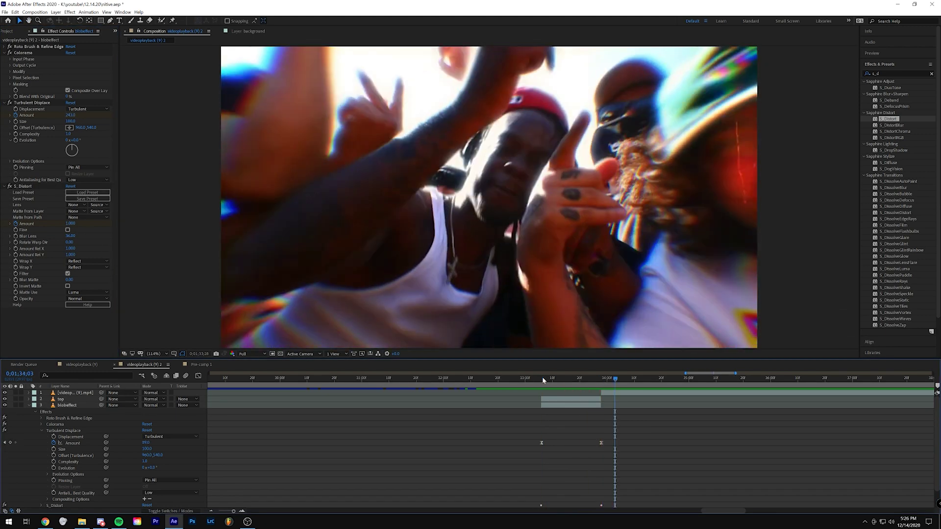
Keyframe the S_Distort Blur Lens at 704 at 1;33;06 and at 75 near the layer's end, then preview it.
mouse_move(542, 381)
left_mouse_down()
mouse_move(563, 382)
mouse_move(546, 383)
left_mouse_up()
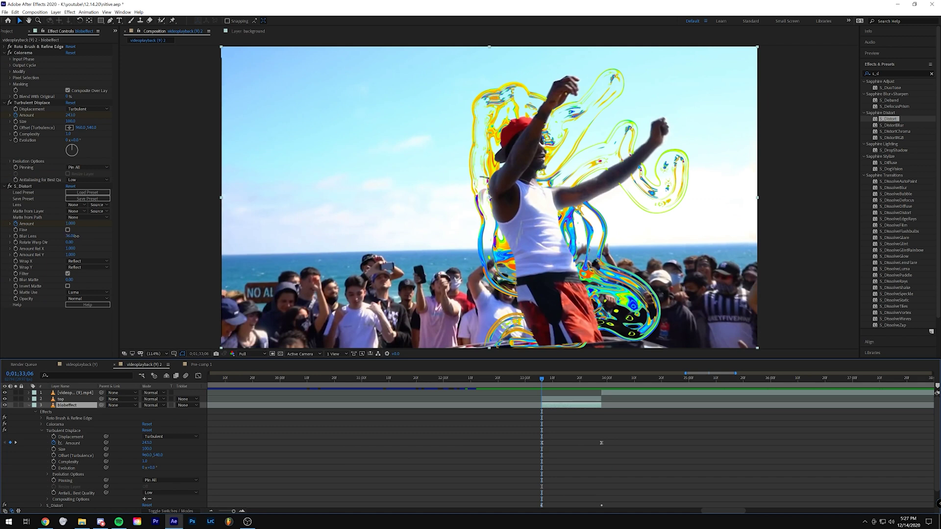
left_click_drag(73, 235, 324, 244)
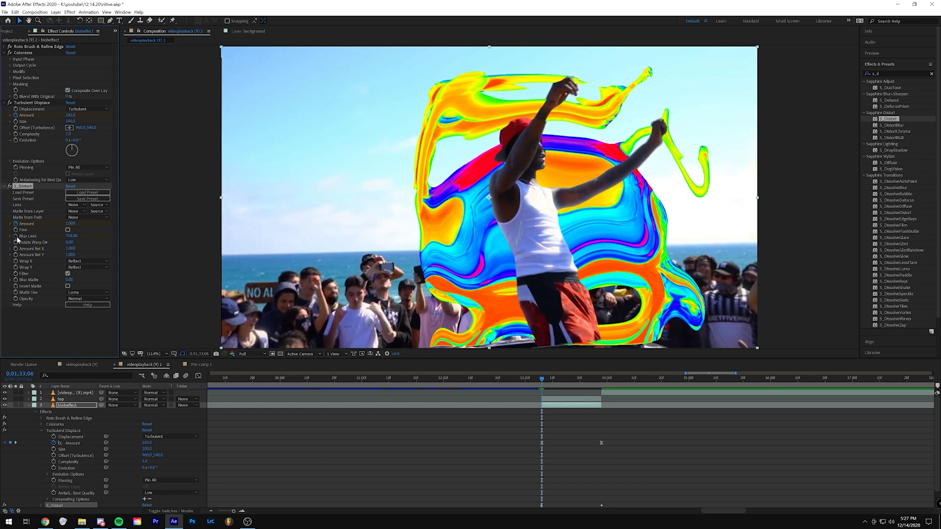
left_click_drag(541, 381, 593, 379)
left_click(539, 382)
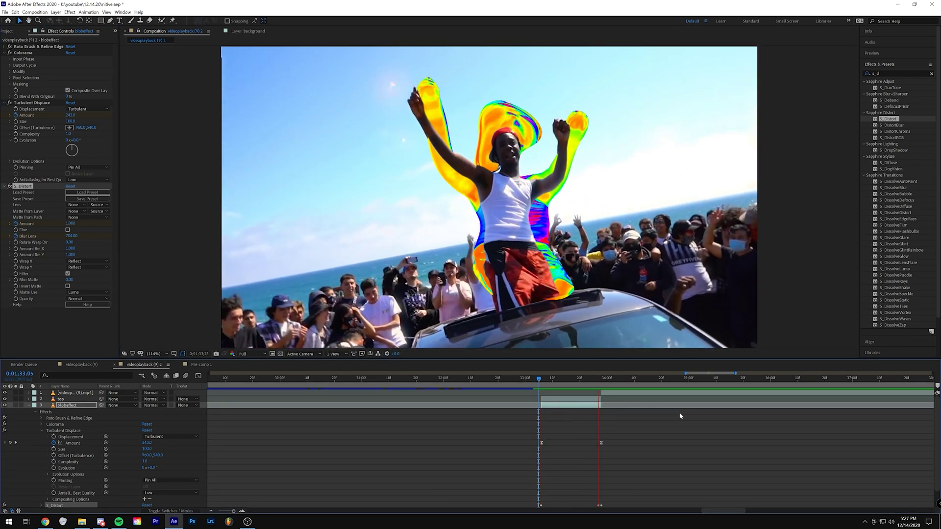
key("space")
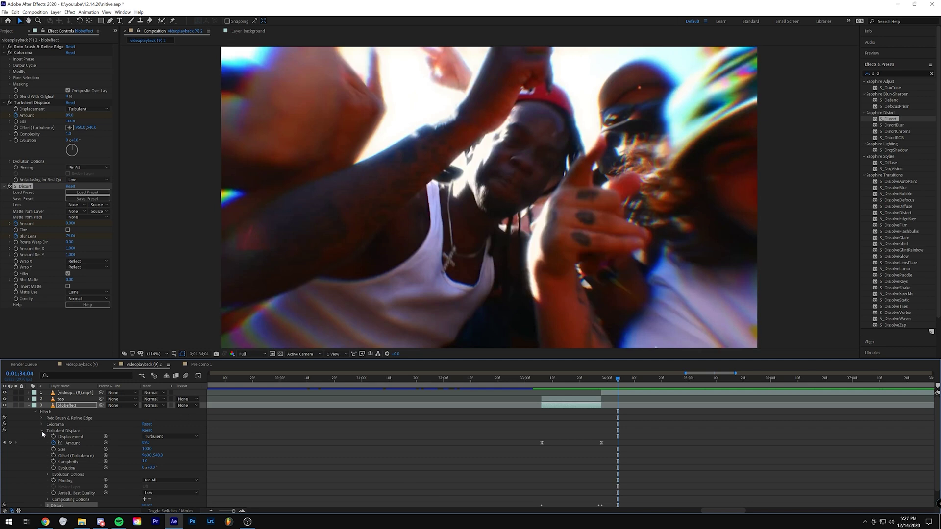
Expand the S_Distort properties in the timeline and align the last Blur Lens keyframe with the last Amount keyframe.
left_click(41, 431)
left_click(42, 437)
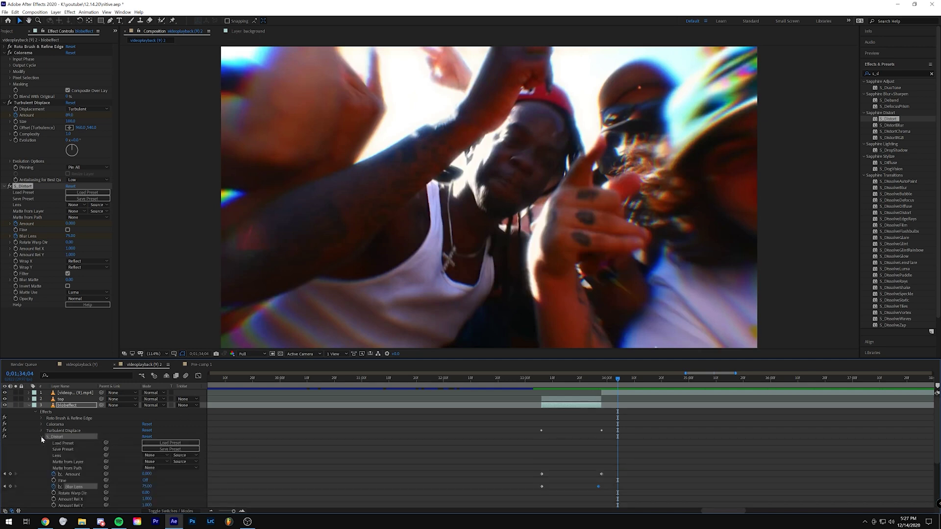
scroll(582, 462, "down", 3)
left_click_drag(600, 442, 604, 443)
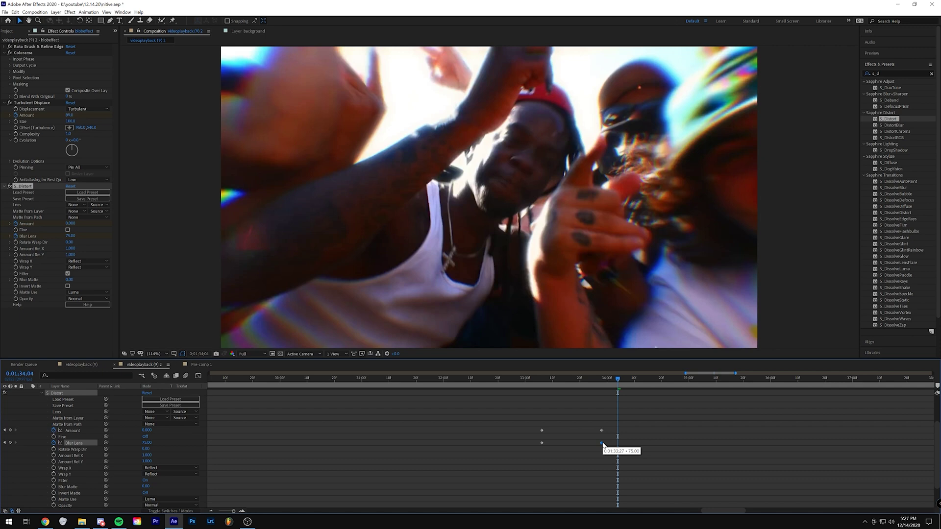
Select all S_Distort Amount and Blur Lens keyframes and apply Easy Ease to them.
left_click(602, 385)
left_click_drag(888, 396, 663, 432)
left_click_drag(431, 441, 269, 504)
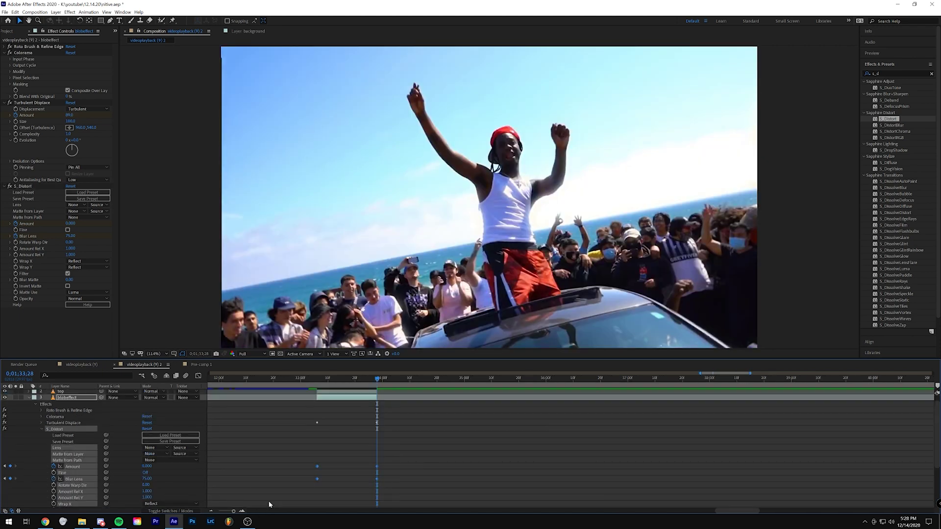
right_click(317, 480)
mouse_move(372, 475)
left_click(430, 476)
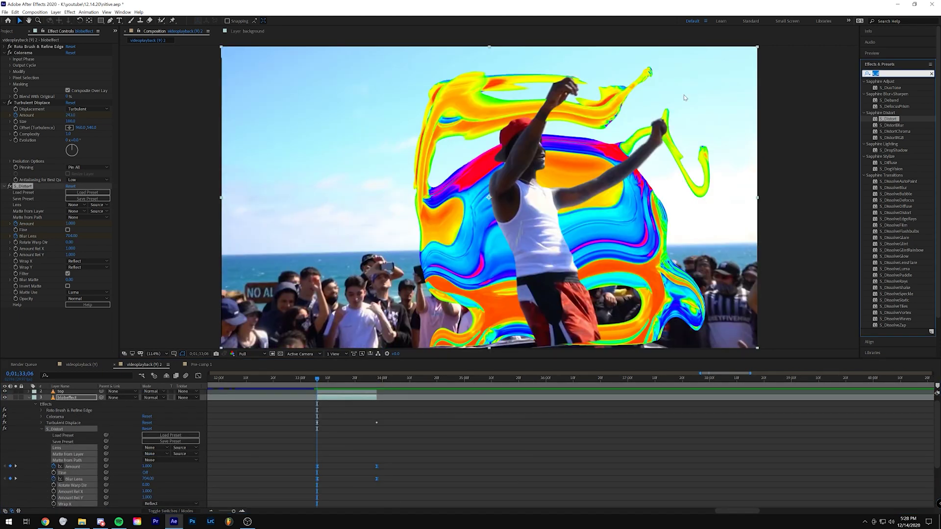
Find S_Glow, apply it to the blobeffect layer and set its Brightness to 0 at 1;33;06.
type("glow")
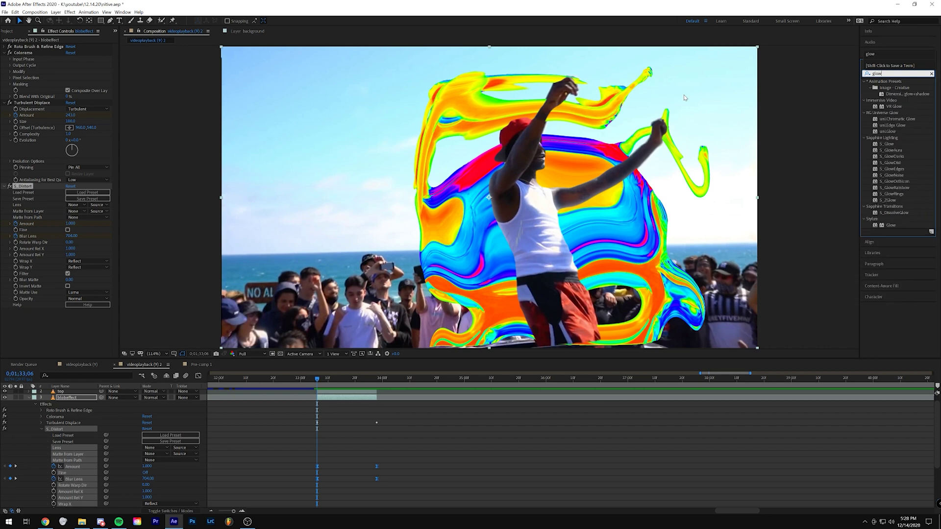
left_click_drag(887, 143, 359, 397)
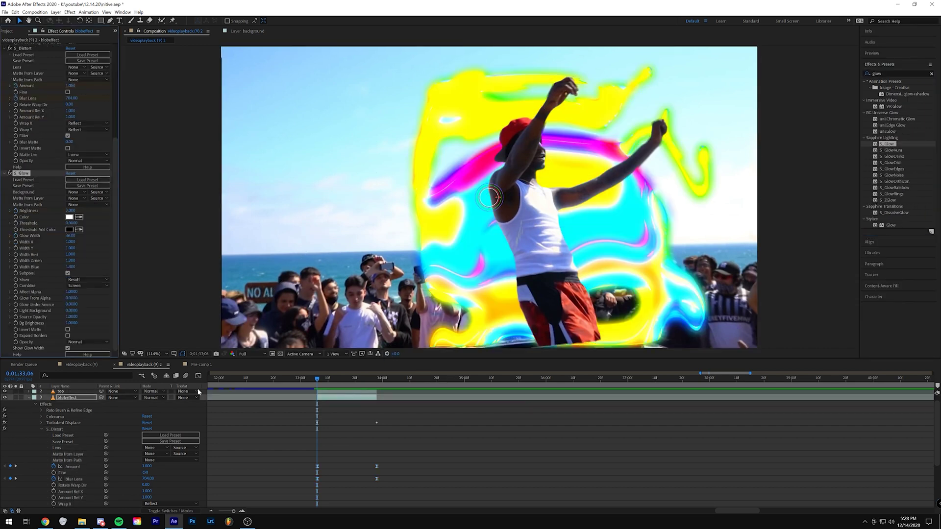
type("0")
key("Return")
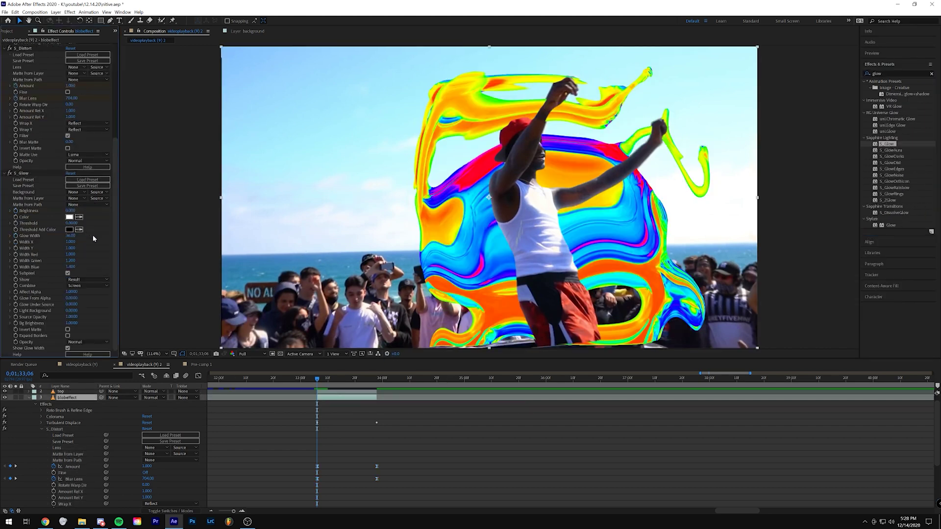
Advance two frames to 1;33;08 and set the S_Glow Brightness to 2.
left_click(891, 54)
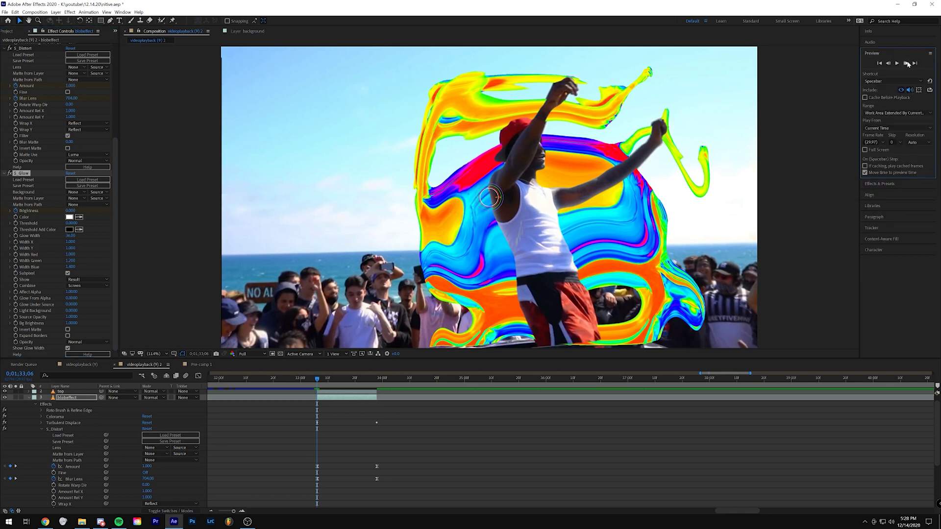
left_click(906, 64)
left_click(906, 64)
left_click(71, 210)
type("2")
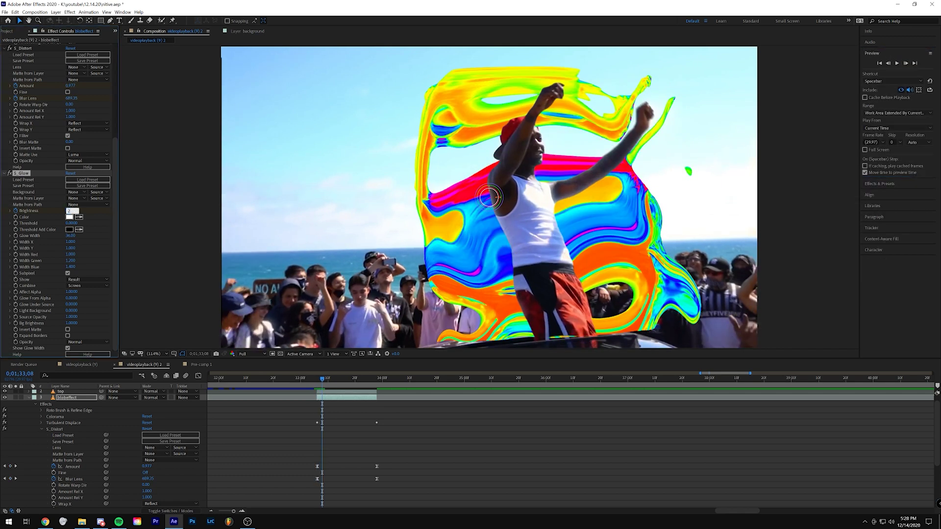
left_click(99, 222)
At 1;33;06, start keyframing the blobeffect layer's Scale and reduce it to 40%.
left_click_drag(298, 380, 317, 380)
left_click(41, 430)
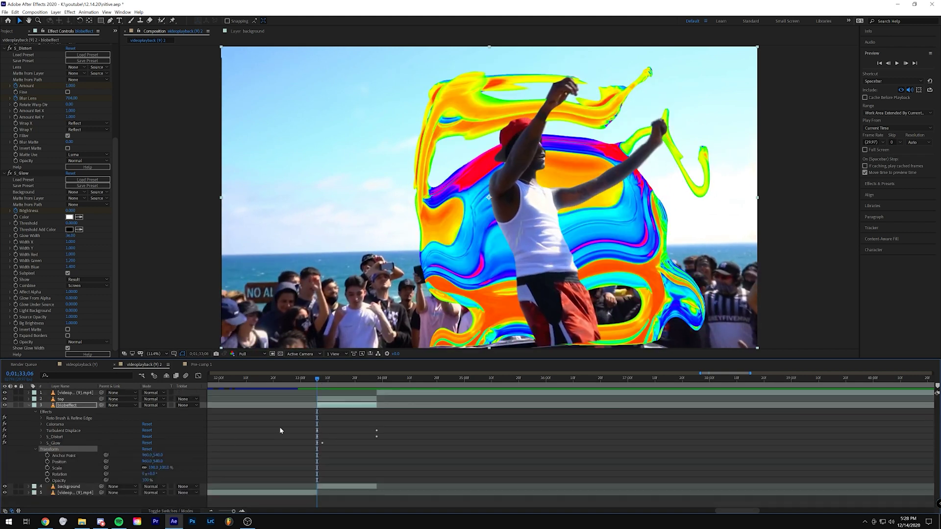
left_click(47, 468)
left_click_drag(155, 472, 133, 470)
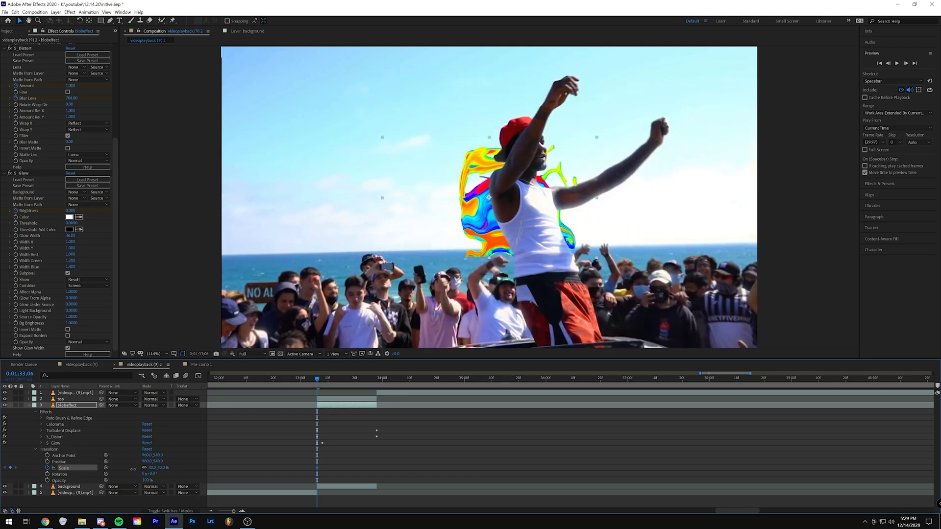
Keyframe the blobeffect layer's Position, set its Scale to 20% and move it behind the subject's torso, at about 1030, 574.
left_click(48, 462)
mouse_move(146, 461)
left_mouse_down()
mouse_move(128, 461)
mouse_move(163, 461)
left_mouse_up()
left_click(153, 469)
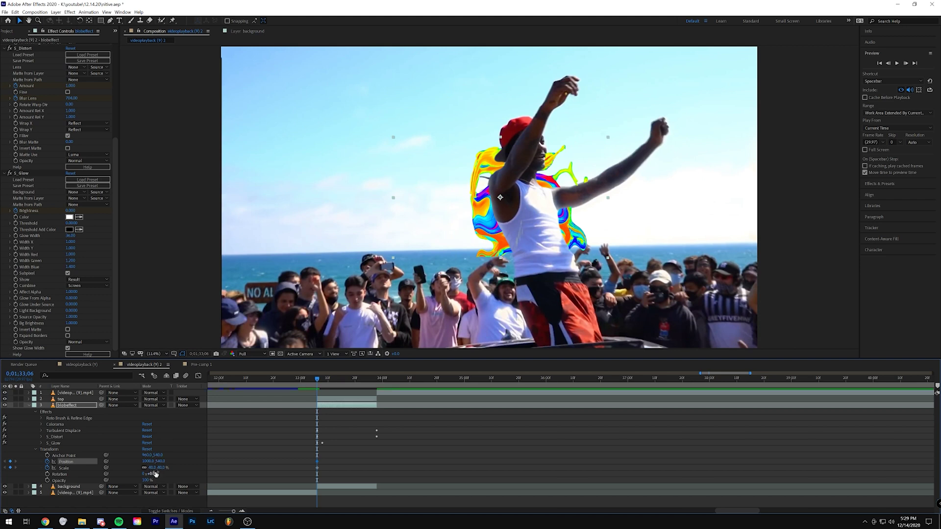
type("20")
key("Return")
left_click_drag(512, 210, 522, 221)
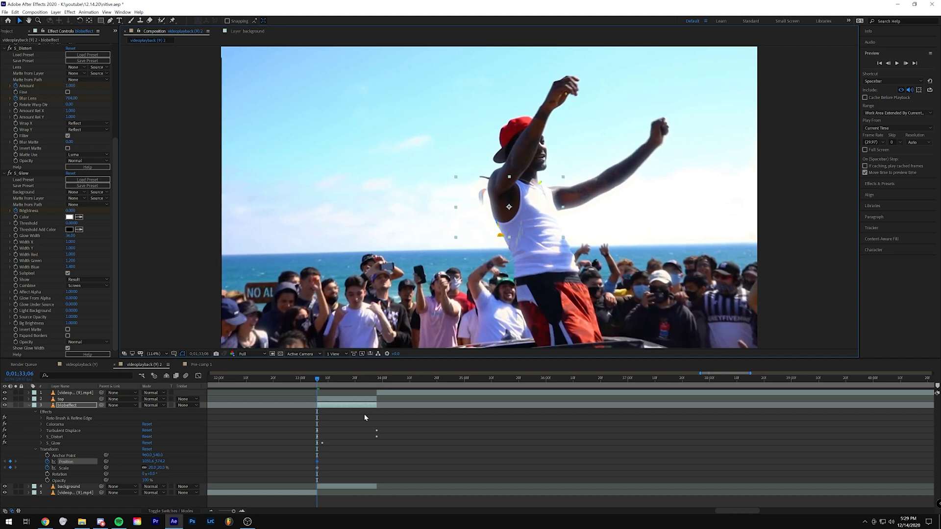
At 1;33;08, reset the blobeffect layer's Position and Scale to their defaults.
left_click(905, 63)
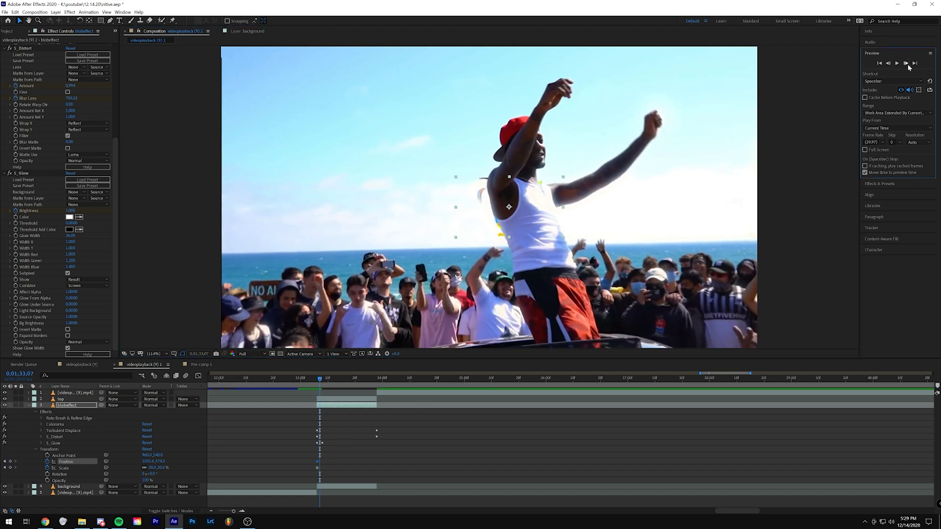
left_click(905, 63)
right_click(61, 459)
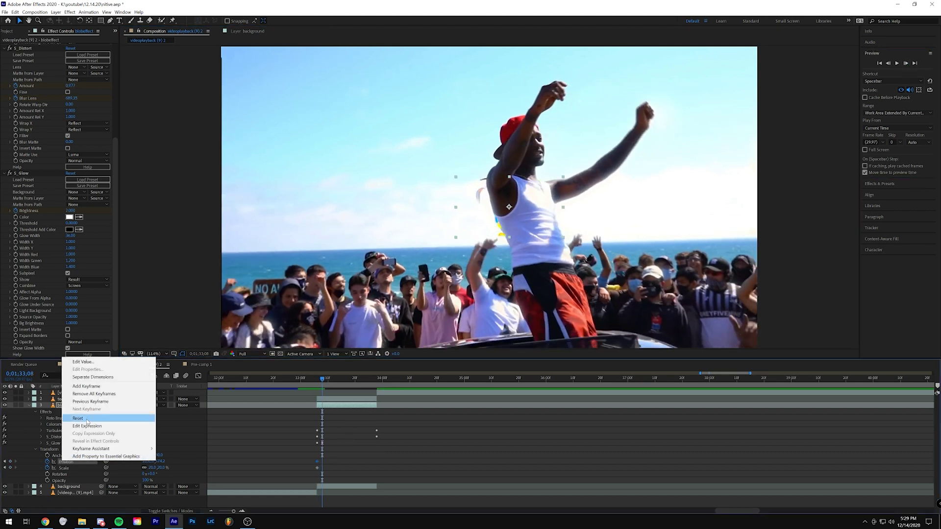
left_click(83, 417)
right_click(71, 472)
left_click(83, 430)
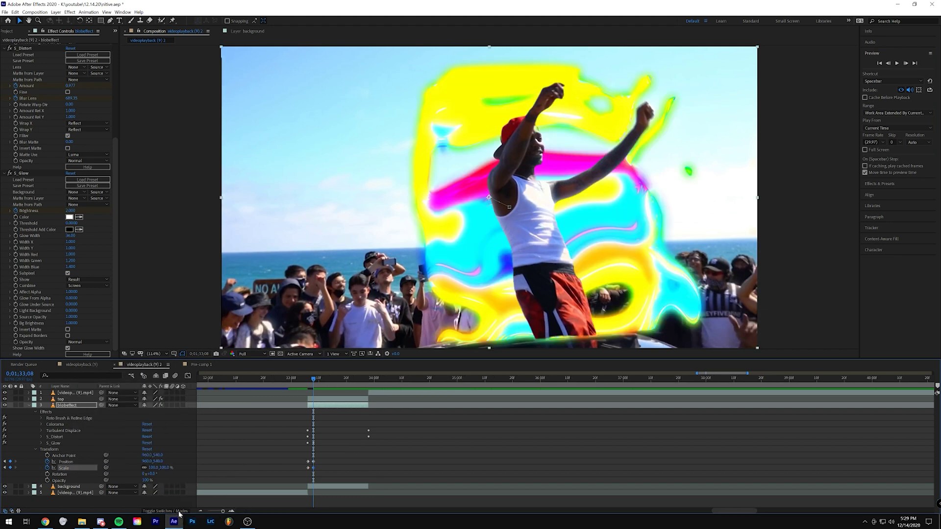
Enable motion blur for the blobeffect layer and preview the blob's opening frames.
left_click(179, 511)
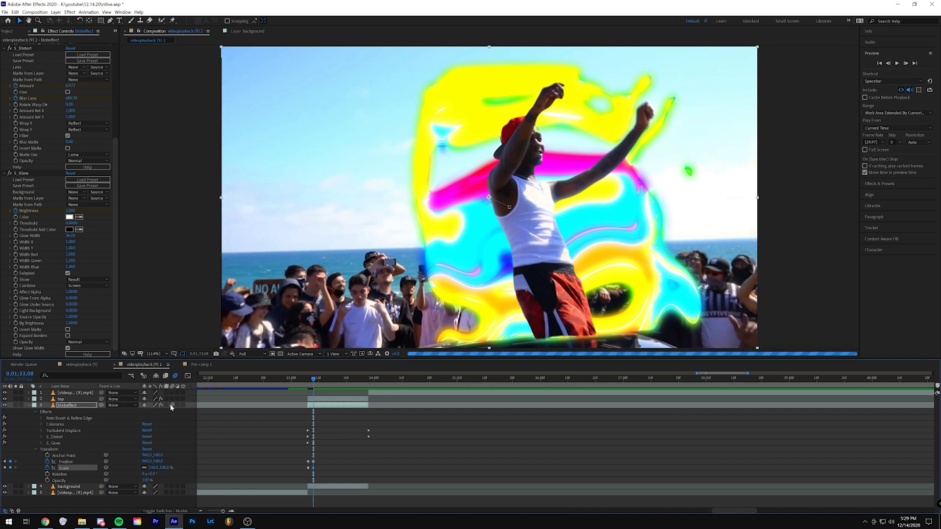
left_click(171, 405)
left_click(310, 380)
key("space")
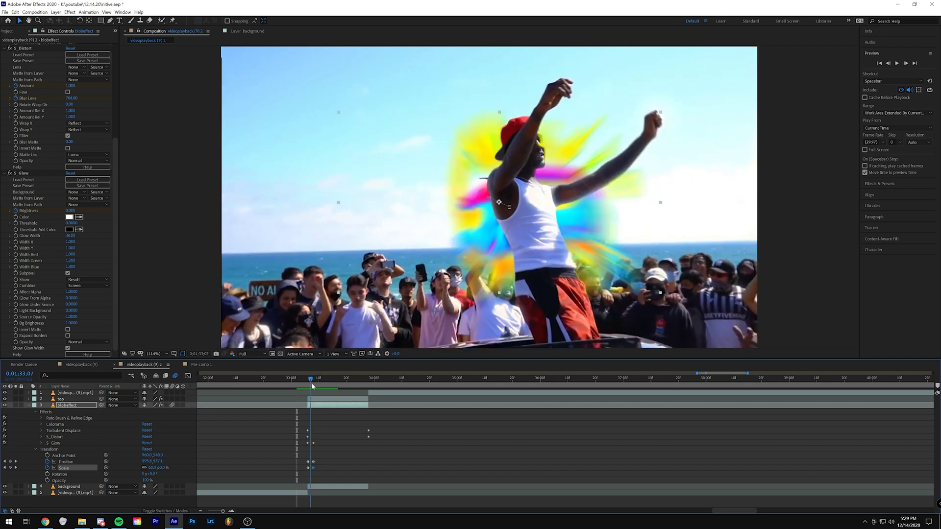
Move the blobeffect layer's ending Position, Scale and S_Glow Brightness keyframes from 1;33;08 to 1;33;10.
left_click(314, 383)
left_click(906, 63)
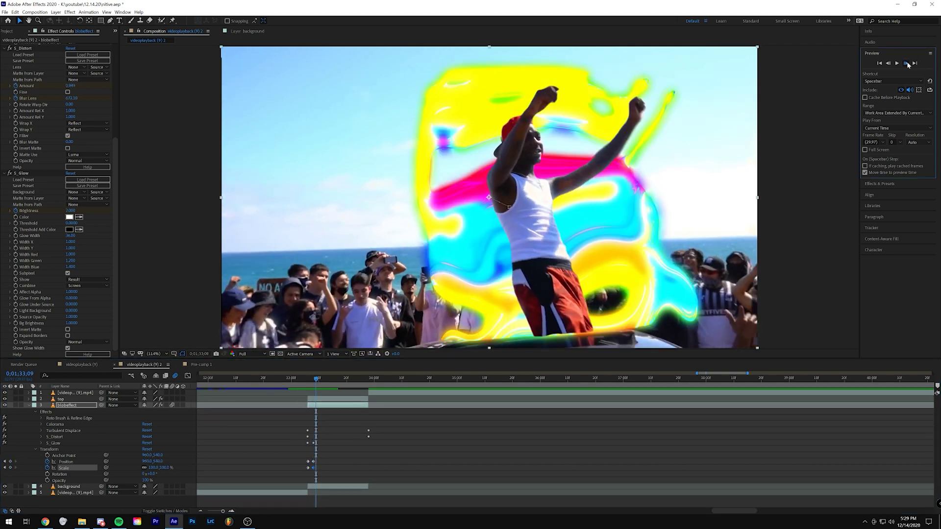
left_click(906, 63)
left_click_drag(325, 454, 313, 471)
left_click_drag(313, 467, 319, 469)
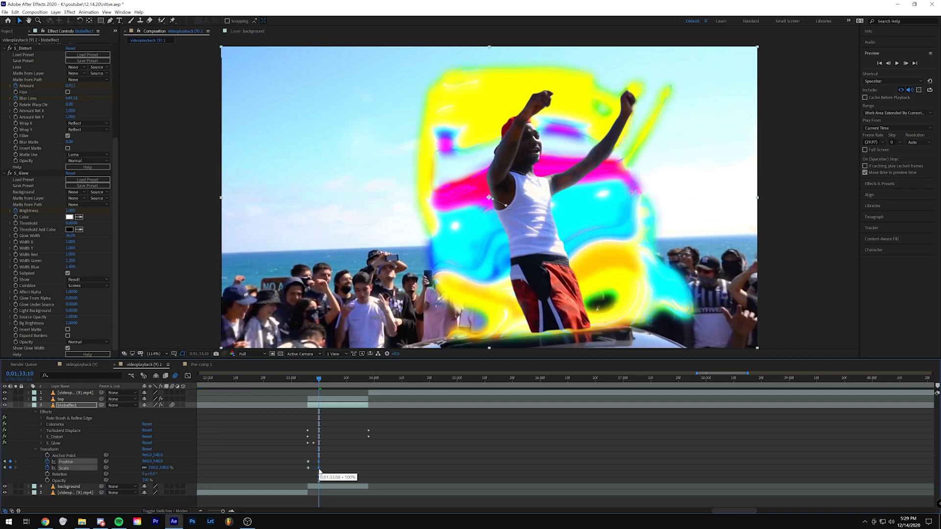
left_click(35, 449)
left_click(42, 442)
left_click_drag(313, 430, 319, 431)
Apply Easy Ease to the blobeffect layer's Position and Scale keyframes and preview the blob's growth.
left_click_drag(351, 457, 307, 471)
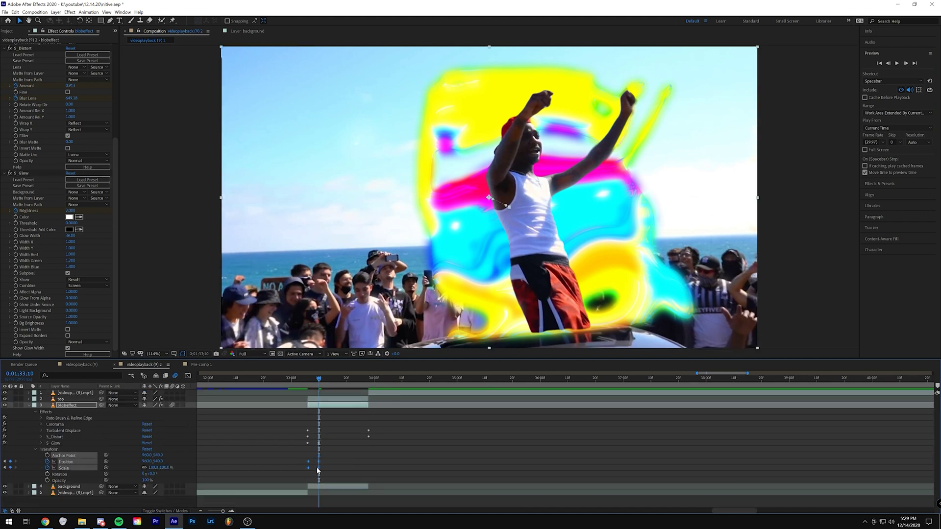
right_click(318, 470)
mouse_move(352, 461)
left_click(441, 417)
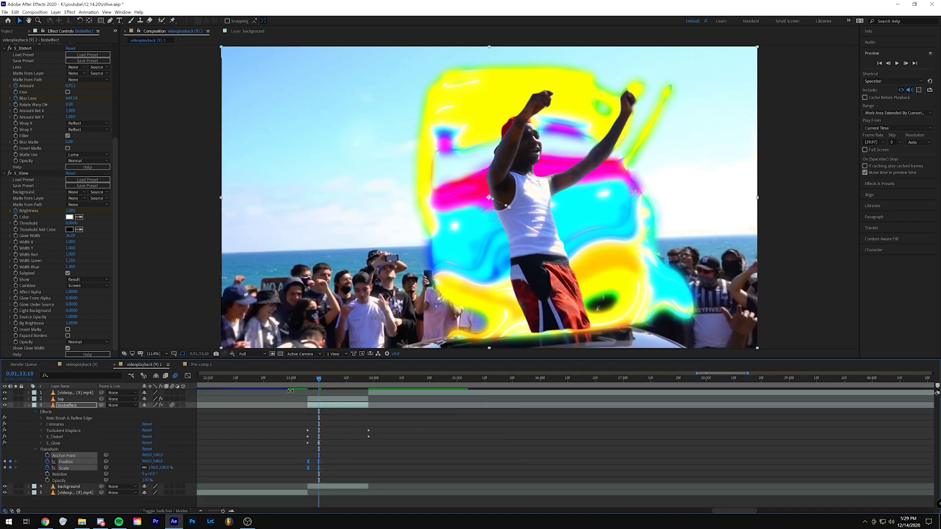
left_click(294, 382)
key("space")
key("space")
key("space")
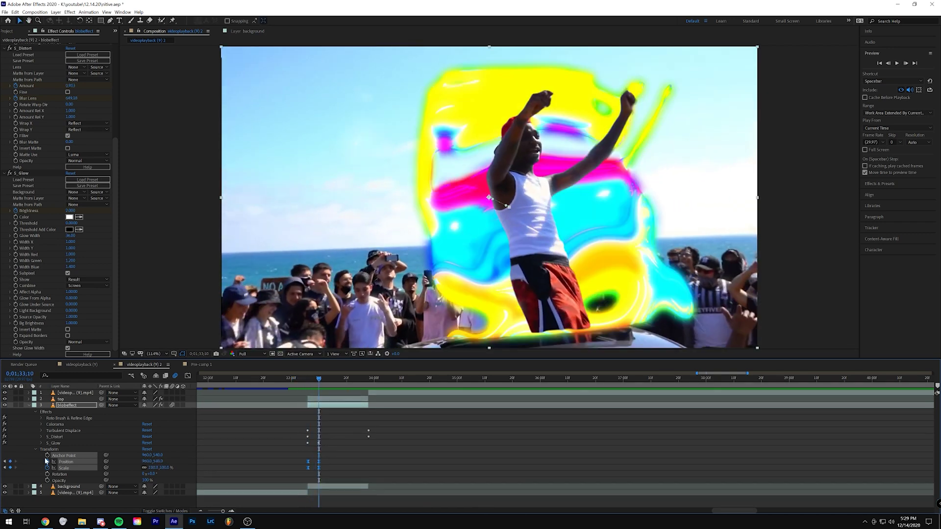
Raise the blobeffect layer's S_Glow Glow Width to 91 and preview the wider glow from 1;33;04.
left_click(36, 449)
left_click(42, 443)
scroll(43, 447, "down", 2)
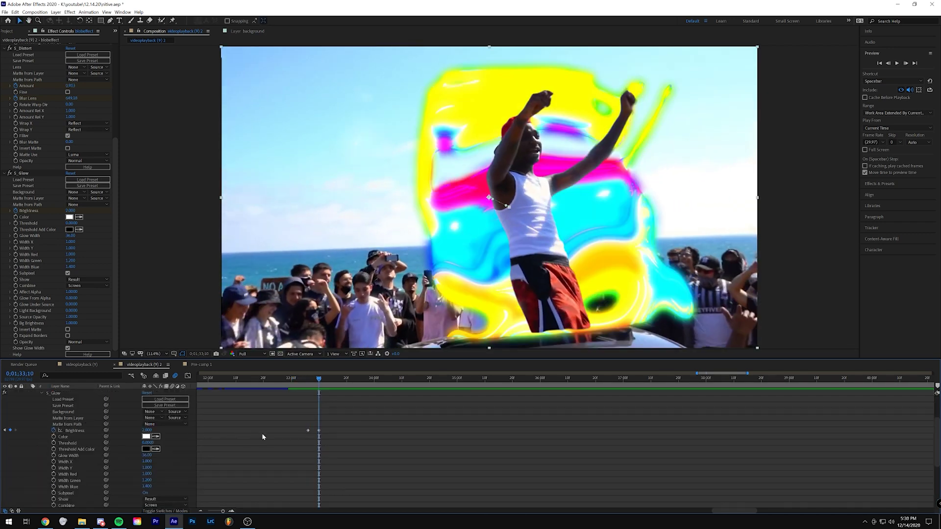
left_click_drag(70, 236, 95, 236)
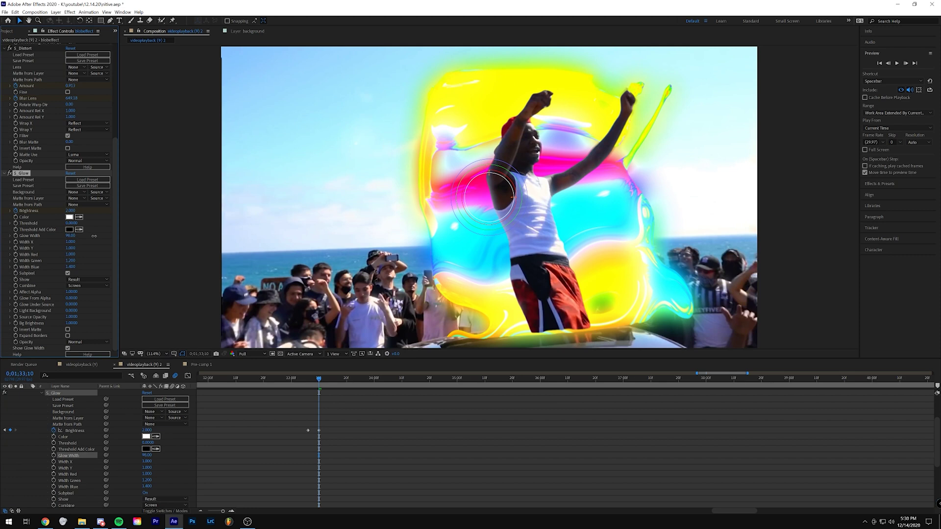
left_click_drag(93, 236, 91, 236)
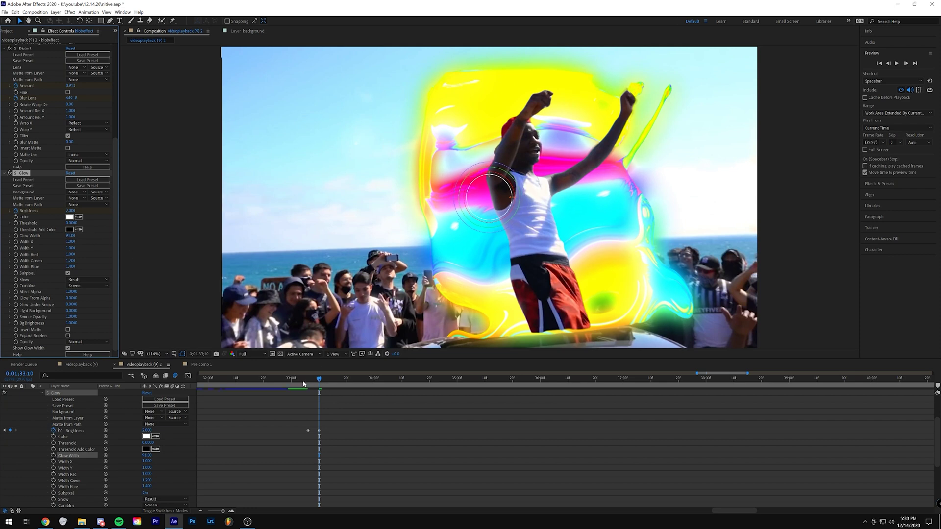
left_click(302, 383)
key("space")
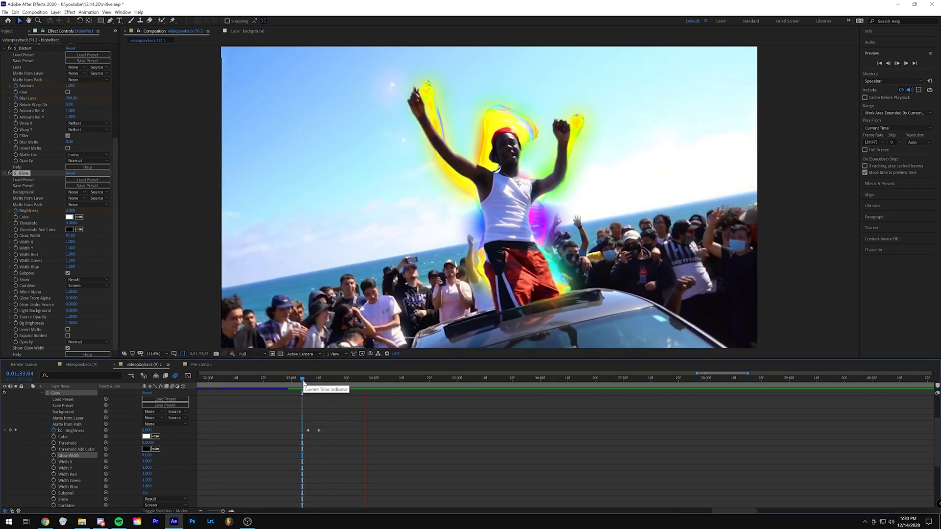
key("space")
Keyframe the blobeffect layer's Colorama Phase Shift from 0 at 1;33;06 to 1x+32° at 1;33;28, and preview the color cycling.
left_click(44, 394)
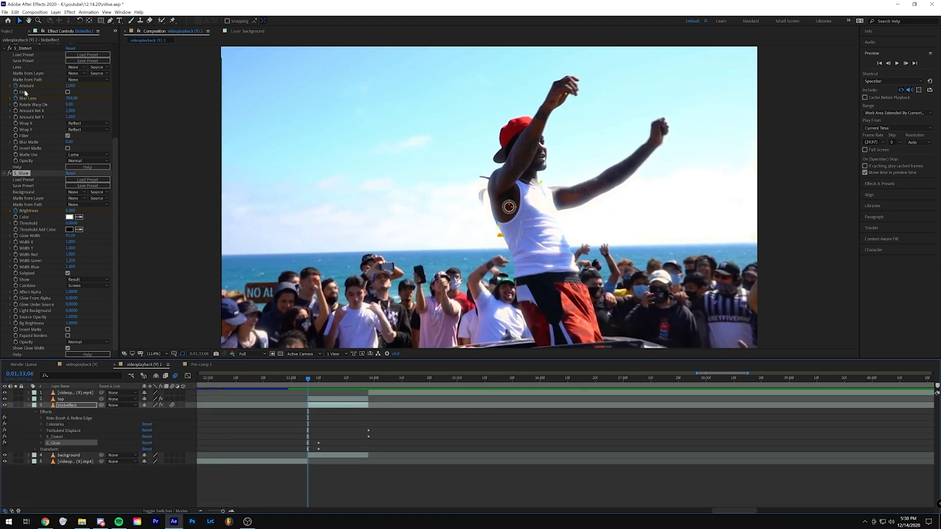
left_click(4, 173)
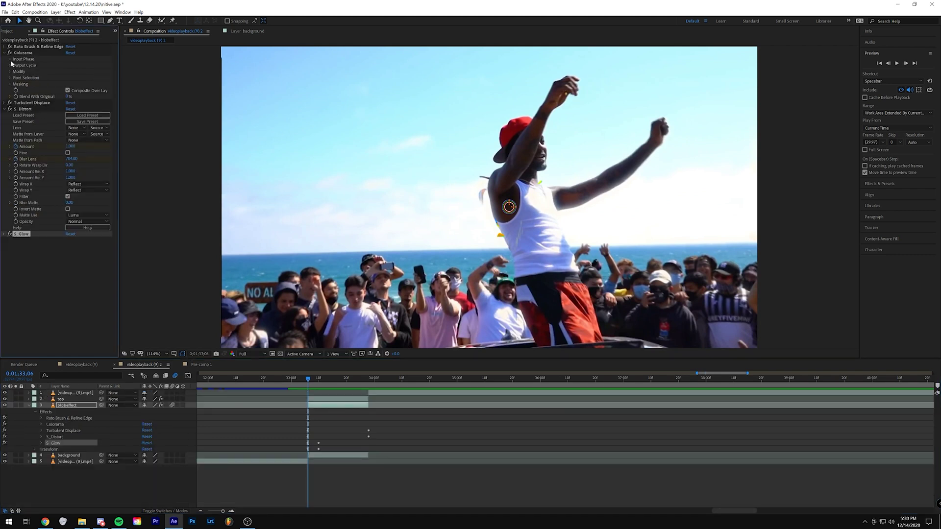
left_click(10, 59)
left_click(22, 90)
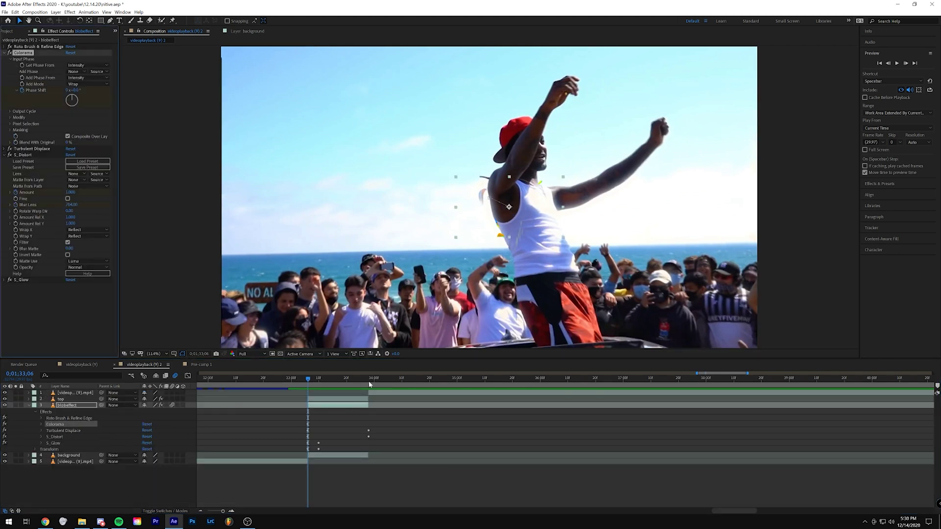
key("o")
left_click_drag(76, 91, 96, 90)
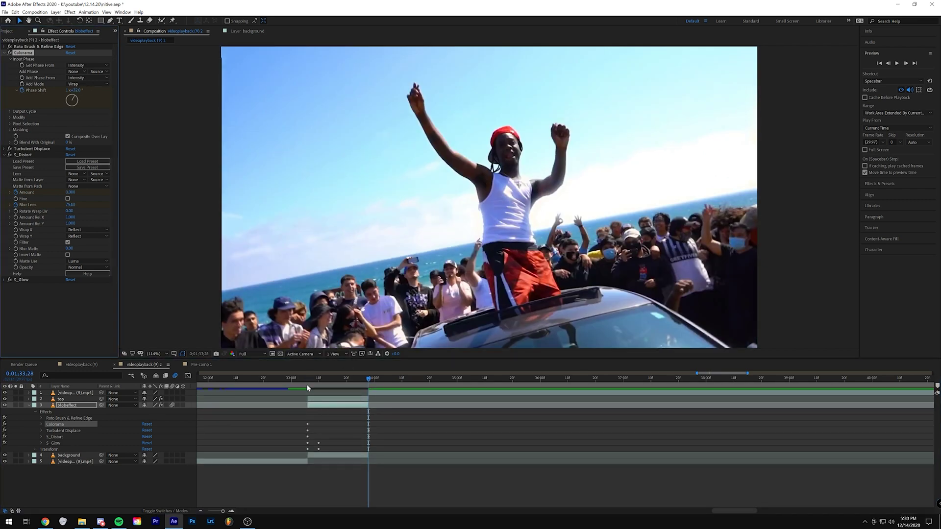
left_click(308, 387)
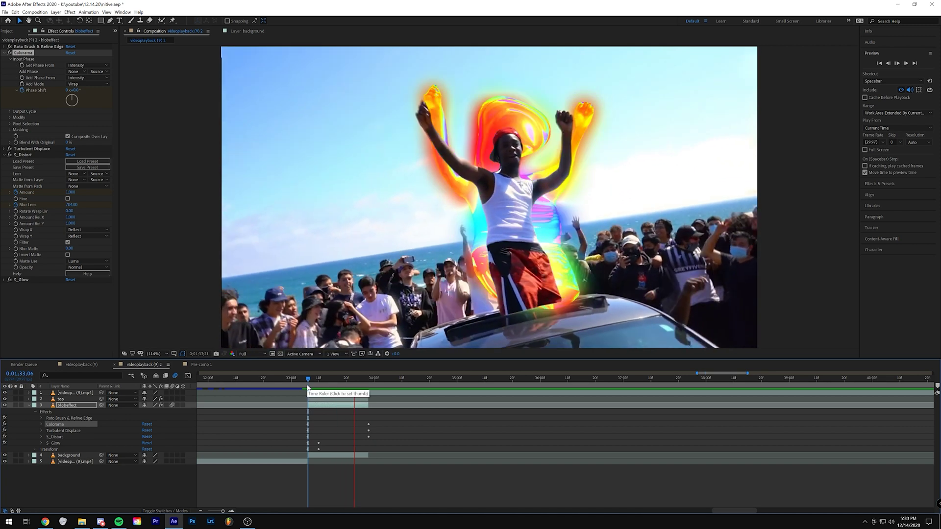
left_click(308, 387)
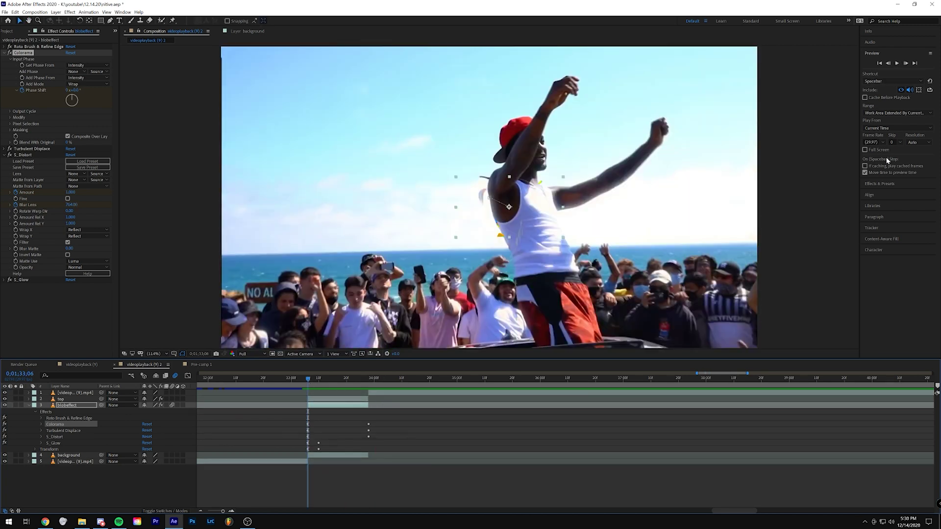
Apply the S_Flicker effect to the blobeffect layer and set its Amplitude to 0.5.
left_click(882, 184)
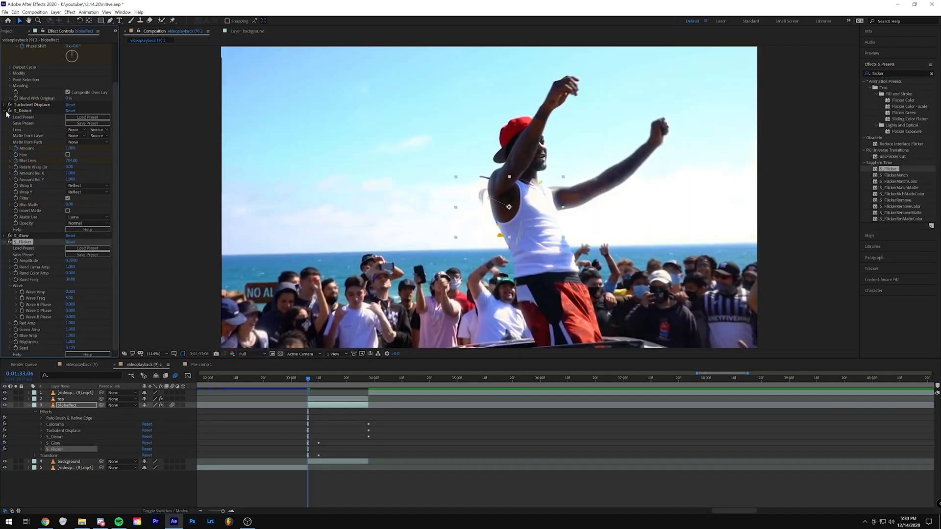
left_click(72, 186)
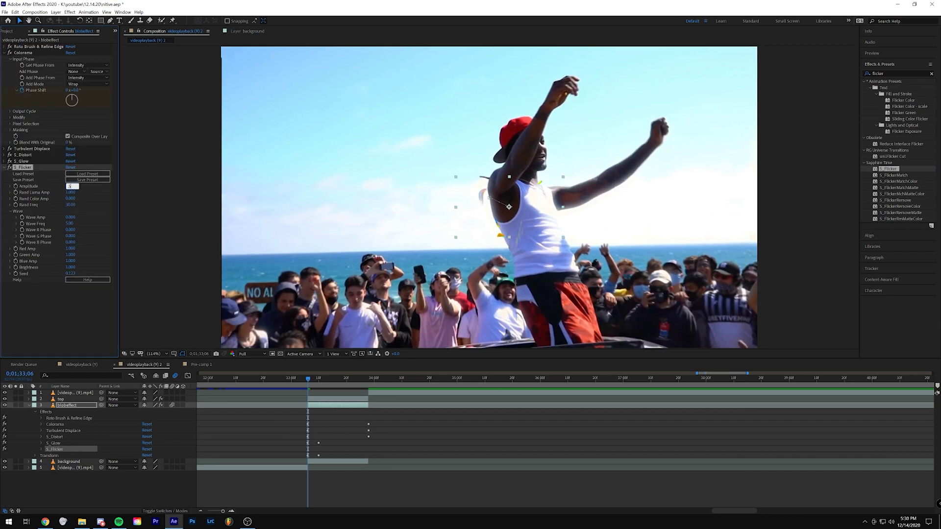
left_click(54, 317)
Keyframe the S_Flicker Rand Freq at 1;33;06 and 1;33;28 with different values, and preview the flicker.
left_click(71, 205)
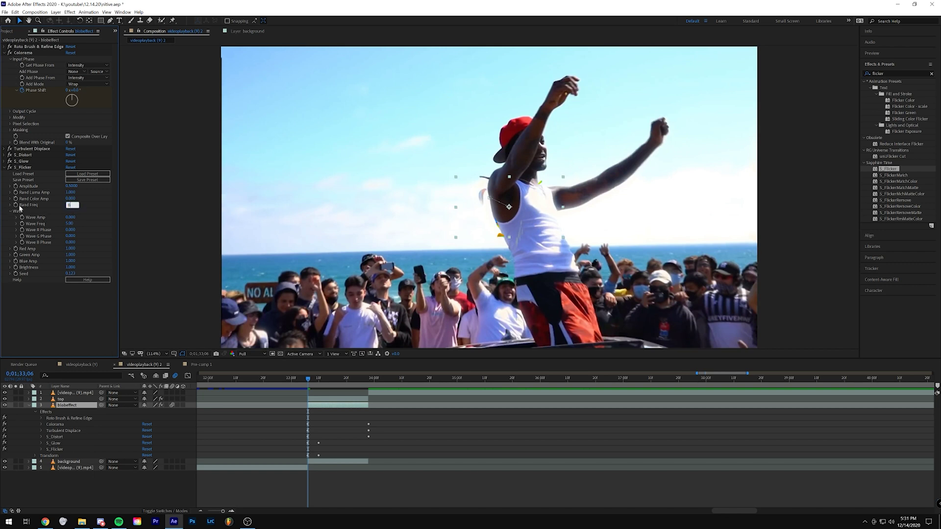
key("Return")
left_click_drag(323, 377, 368, 378)
left_click(68, 205)
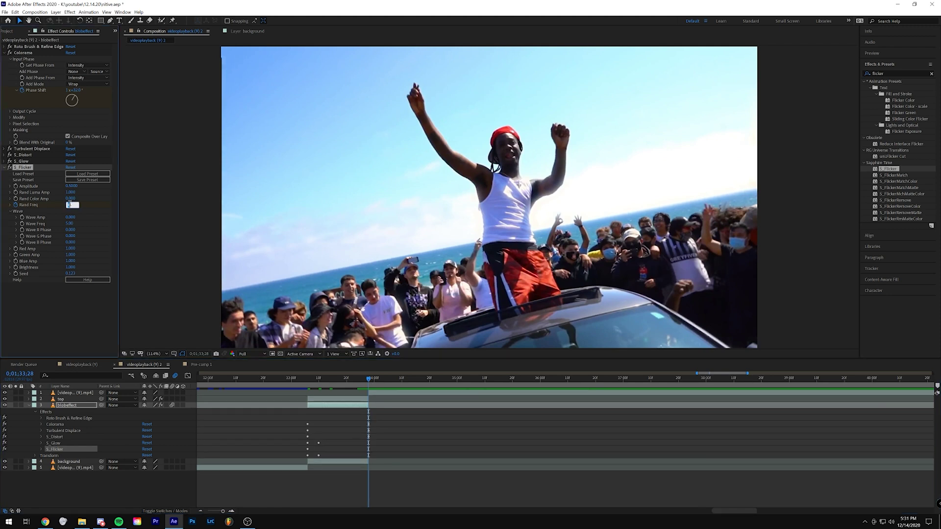
left_click(304, 378)
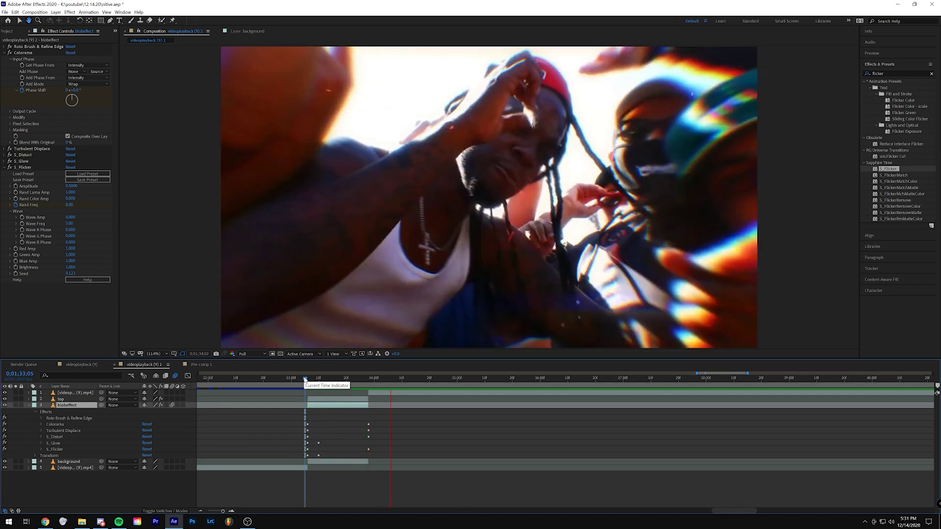
key("space")
Set the S_Flicker effect's Amplitude to 1 and edit its Rand Luma Amp.
left_click_drag(305, 379, 310, 379)
left_click(71, 186)
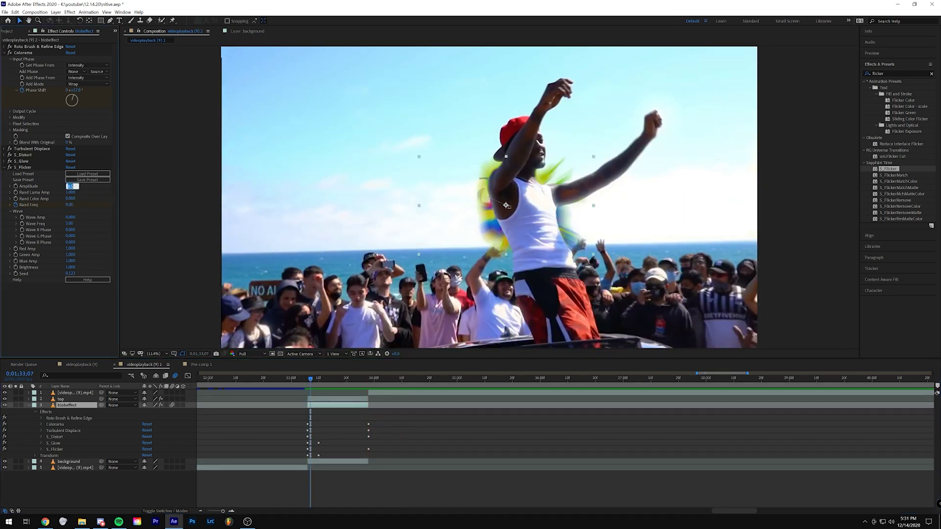
type("1")
key("Tab")
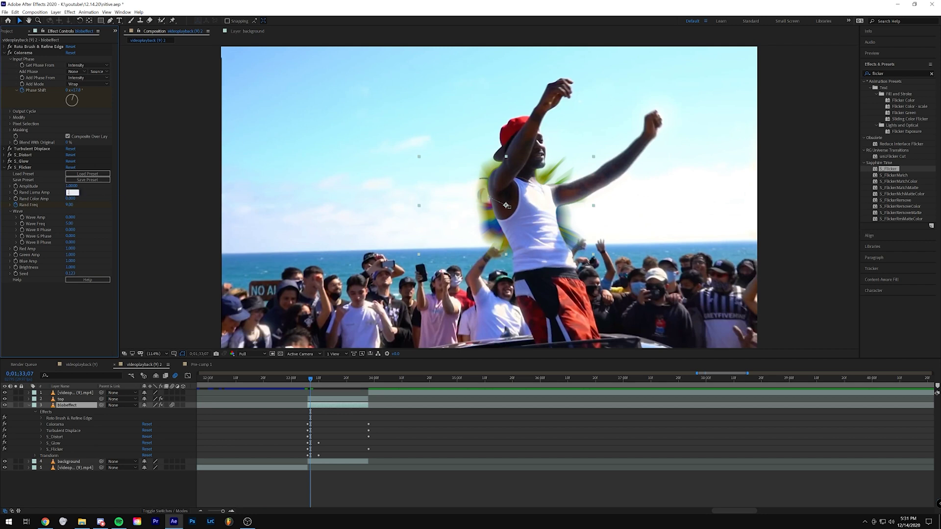
key("Return")
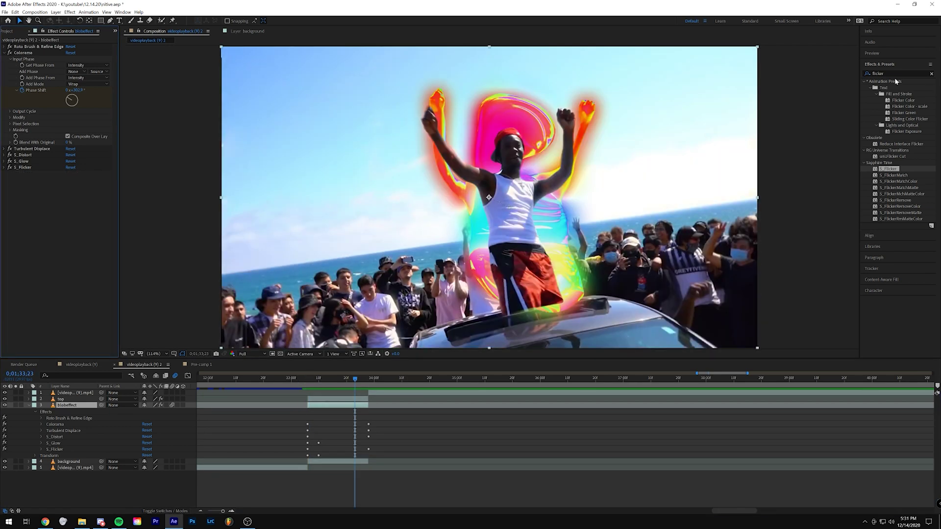
Find and apply the S_Shake effect to the blobeffect layer, and preview the shake from 1;33;06.
left_click(895, 73)
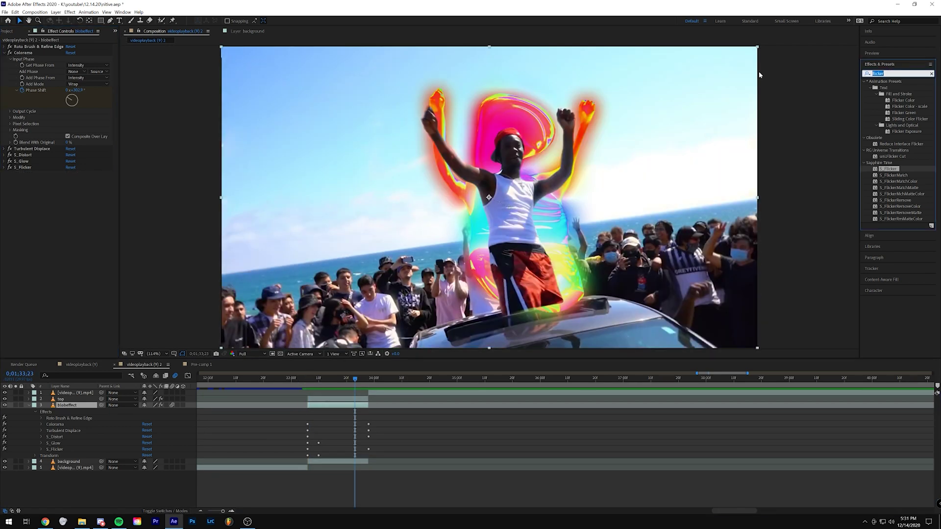
type("s_sh")
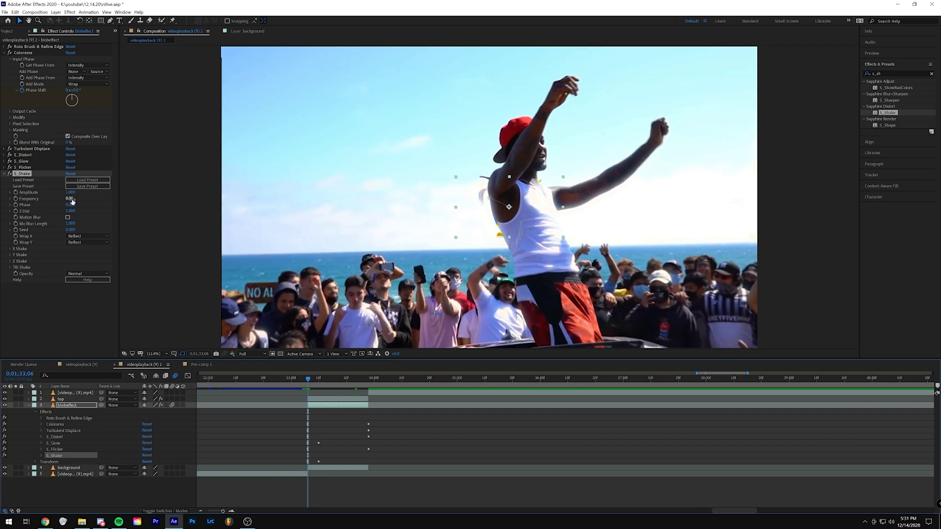
key("space")
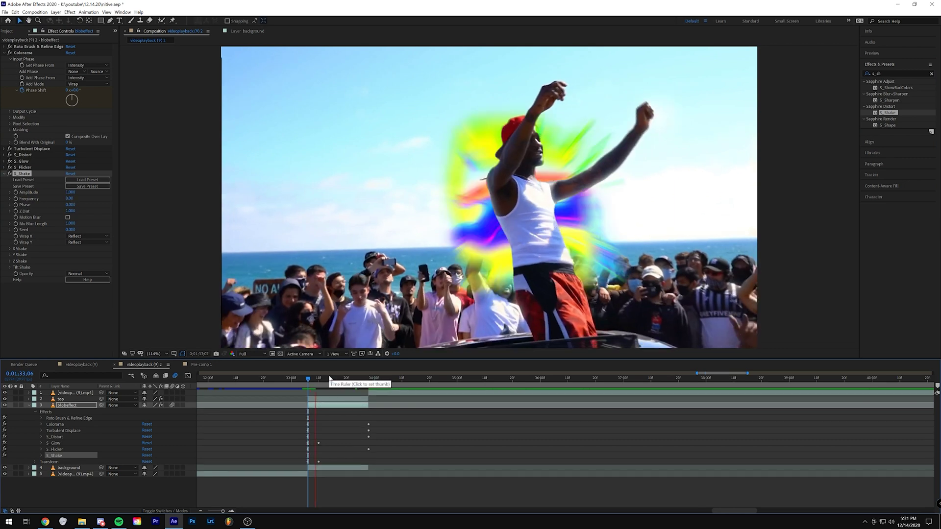
key("space")
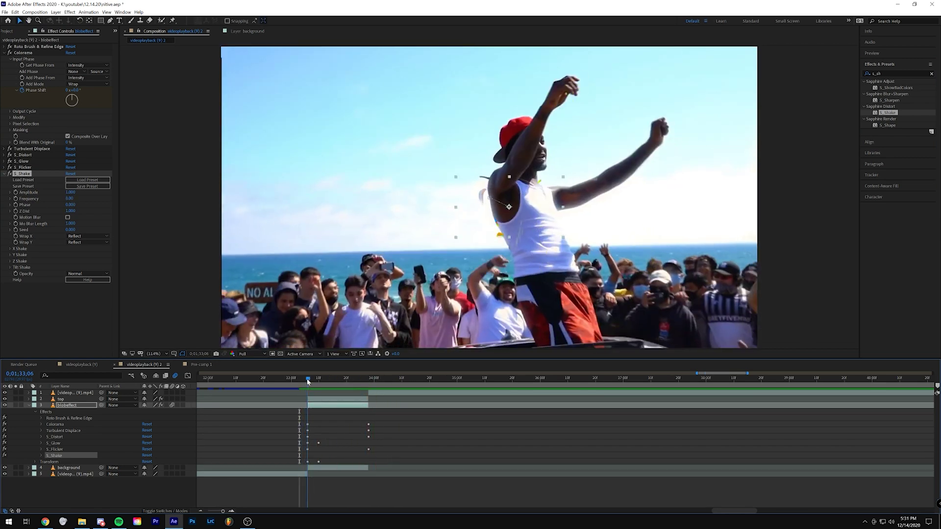
Try an S_Shake Amplitude of 4 and check the blob's offset up to 1;33;14.
left_click_drag(69, 192, 73, 191)
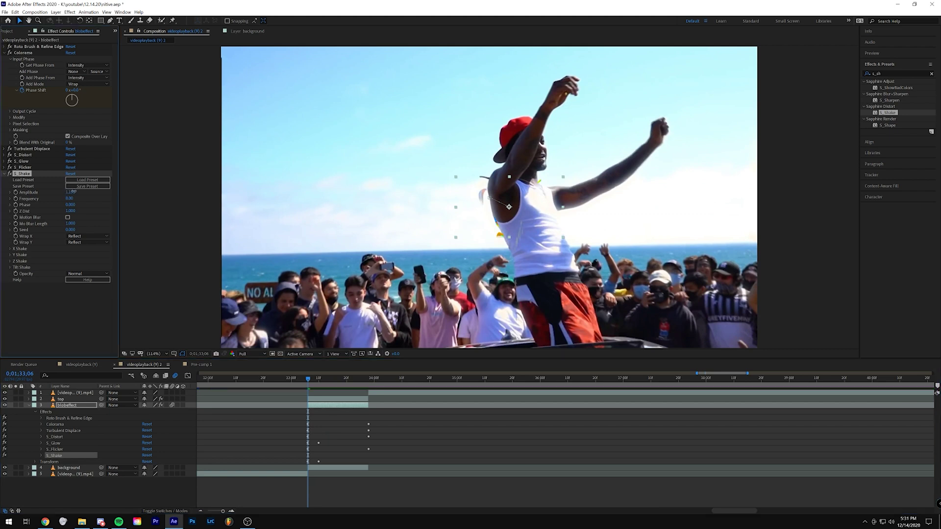
left_click(70, 193)
type("4")
key("Return")
left_click(304, 380)
left_click_drag(304, 381, 330, 381)
Set the S_Shake effect's Amplitude to 2.5.
left_click(69, 192)
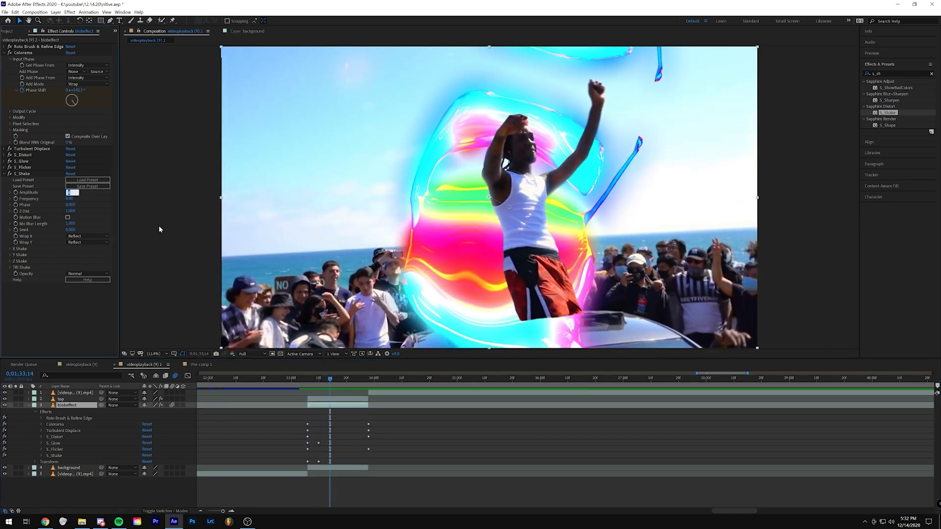
type("2.5")
key("Return")
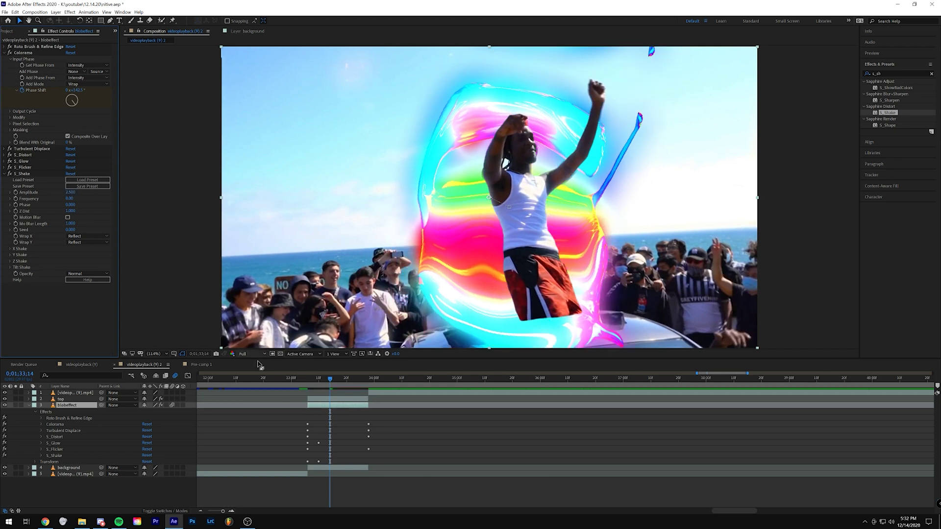
Set the S_Shake effect's Frequency to 5 and review the blob animation from 1;33;06.
left_click(308, 378)
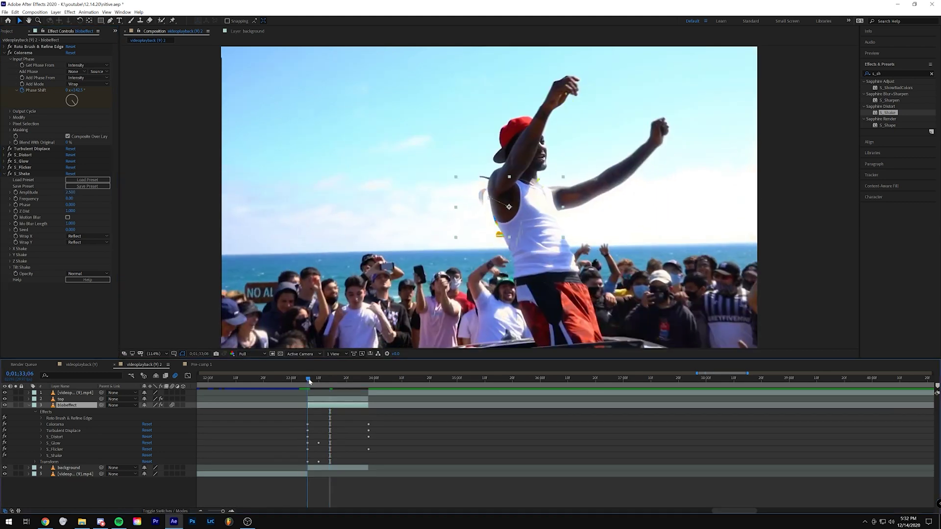
left_click(71, 198)
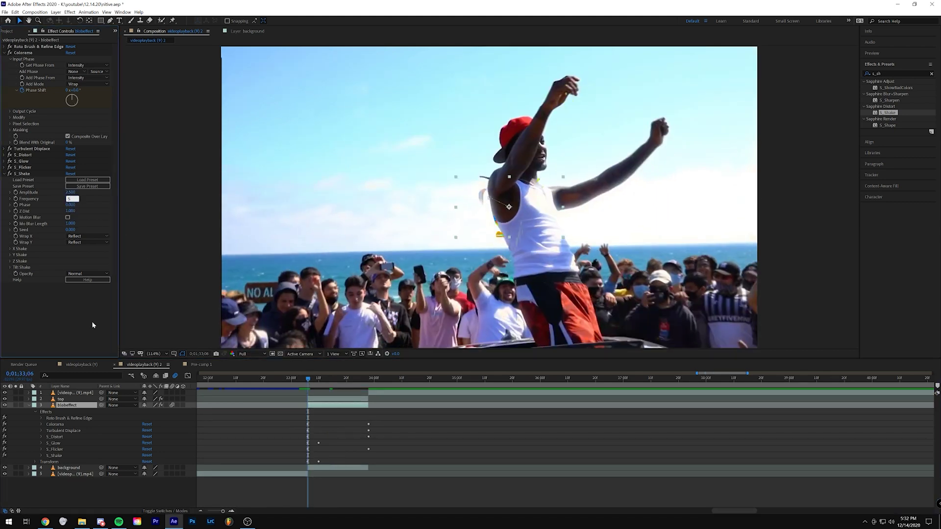
type("5")
key("Return")
left_click(69, 198)
left_click(64, 286)
key("space")
key("space")
key("space")
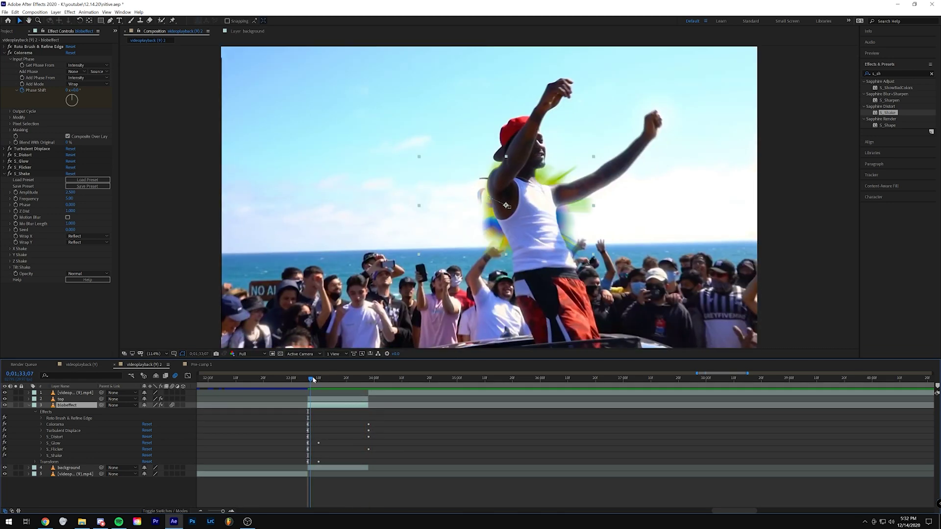
left_click_drag(309, 380, 363, 375)
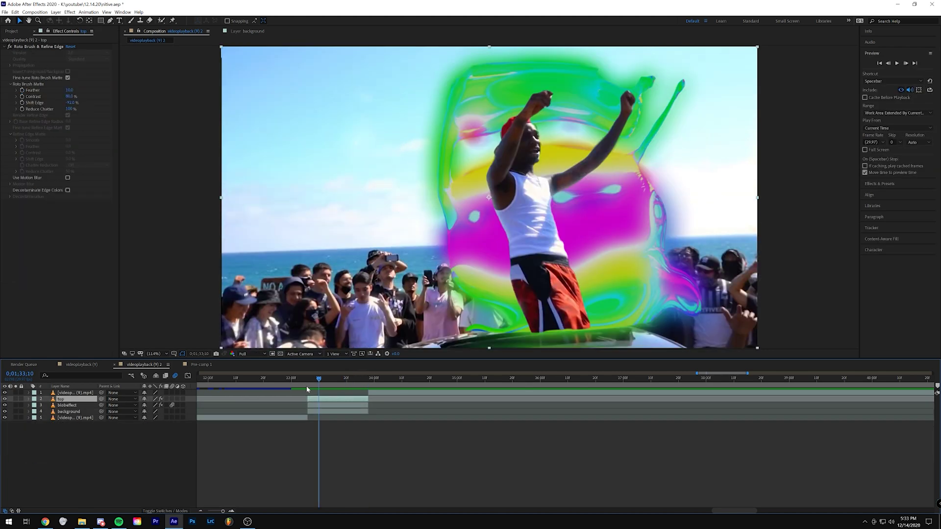
left_click(307, 389)
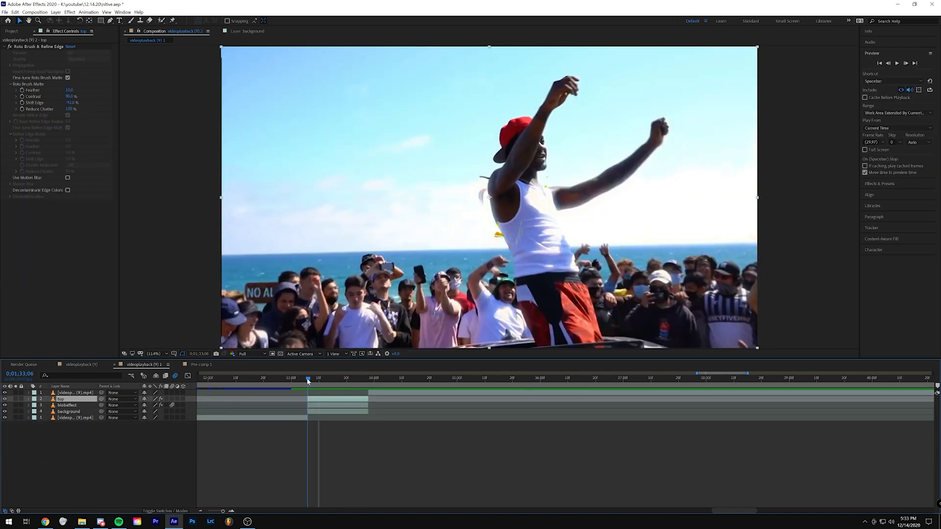
Find and apply the S_Glow effect to the top layer, and set its Brightness to 1.
left_click(29, 400)
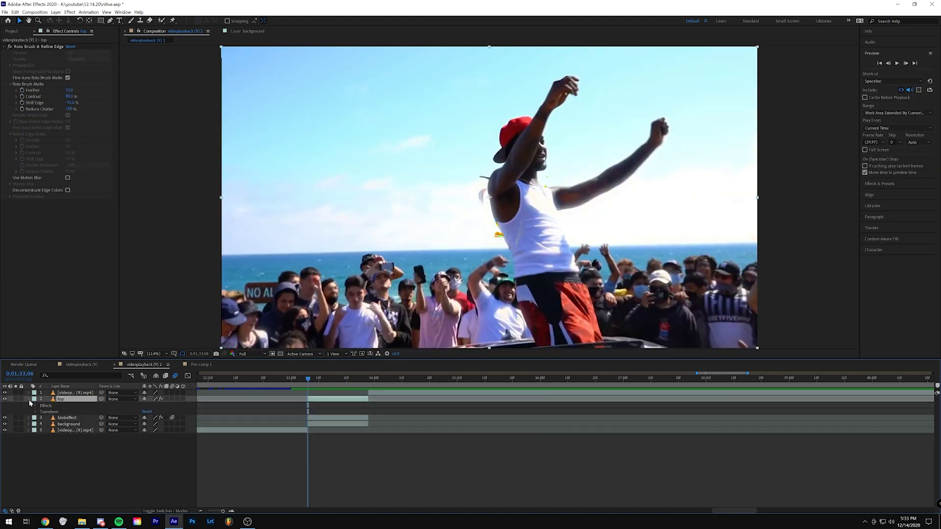
left_click(36, 406)
left_click(35, 406)
left_click(873, 183)
left_click_drag(907, 73, 801, 81)
type("glow")
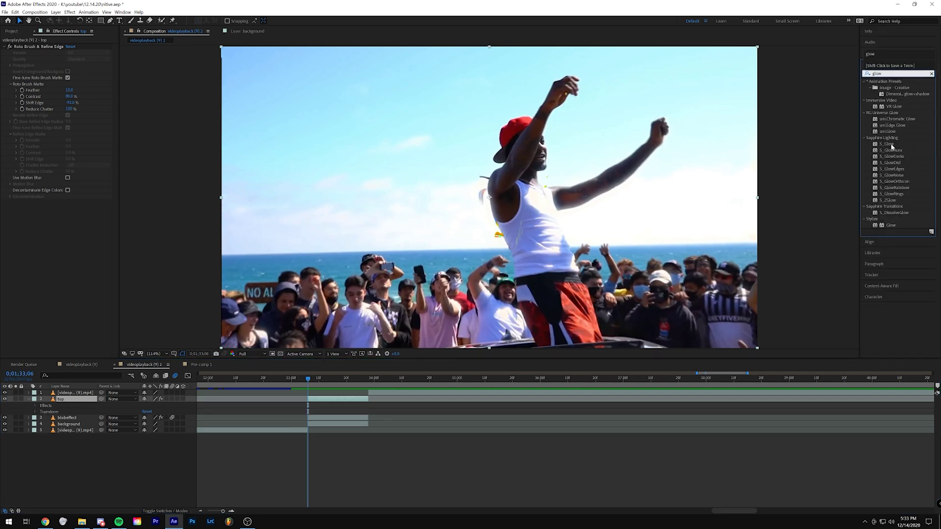
double_click(887, 143)
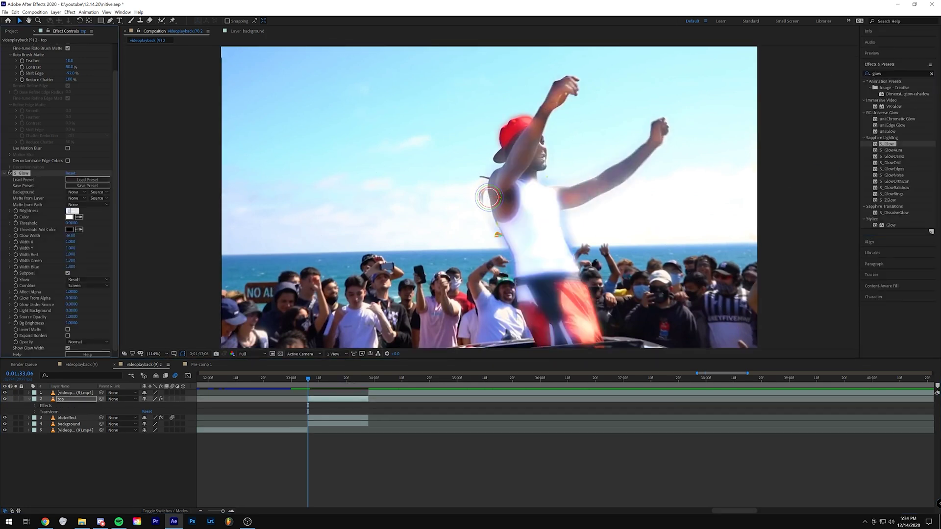
left_click(66, 200)
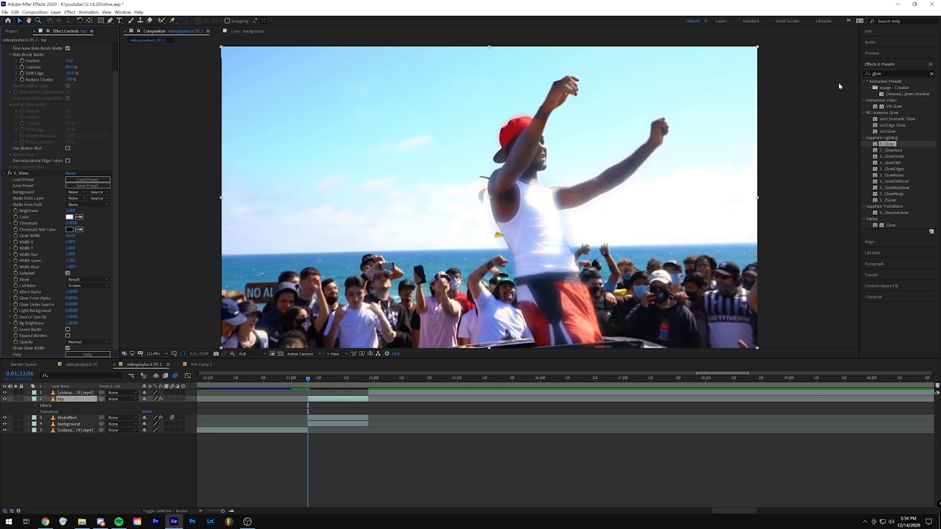
Keyframe the top layer's S_Glow Brightness from 0 at 1;33;06 to 1 at 1;33;10, and check the ramp.
left_click(877, 53)
left_click(906, 63)
left_click(906, 62)
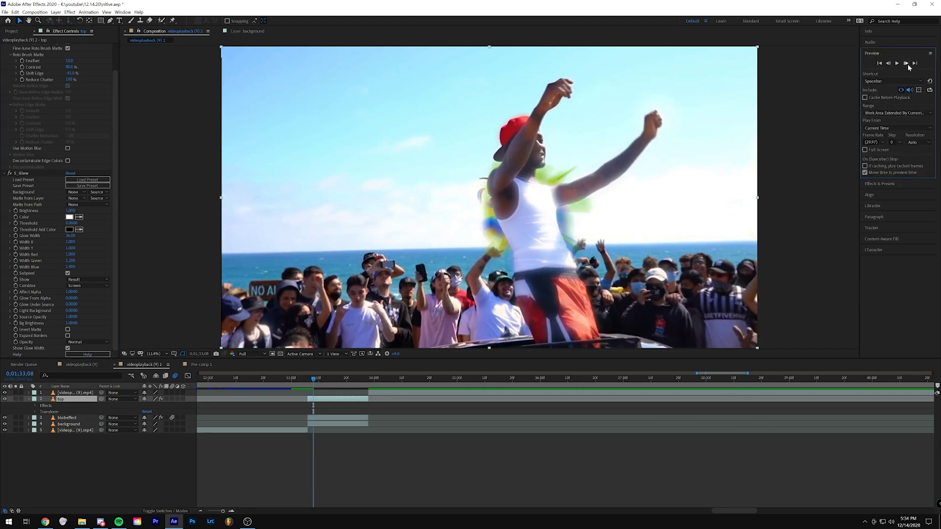
left_click(906, 62)
left_click(907, 64)
left_click(98, 254)
left_click(307, 378)
left_click(70, 211)
type("0")
left_click_drag(363, 382, 317, 386)
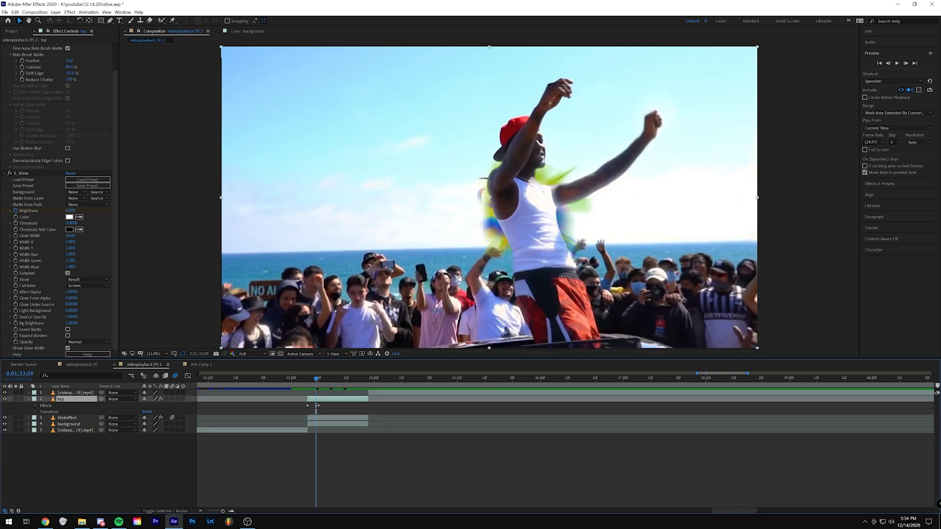
Find and apply the S_Flicker effect to the top layer, and preview the flicker.
left_click(4, 173)
left_click(5, 173)
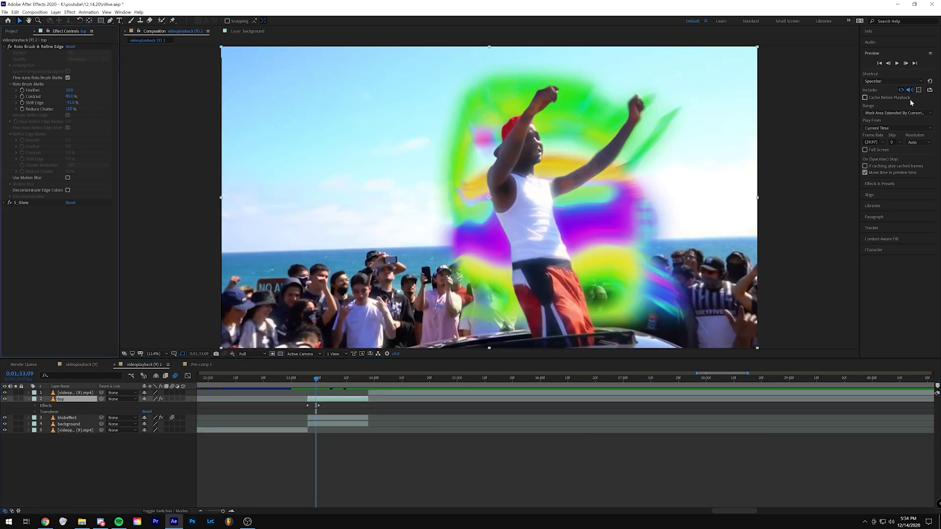
left_click(887, 187)
left_click(896, 73)
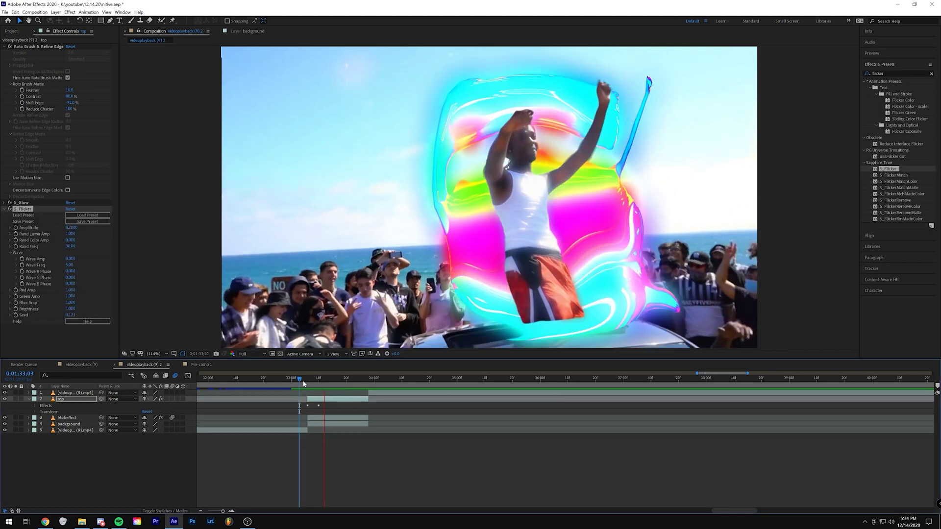
mouse_move(301, 379)
left_mouse_down()
mouse_move(340, 378)
mouse_move(310, 379)
left_mouse_up()
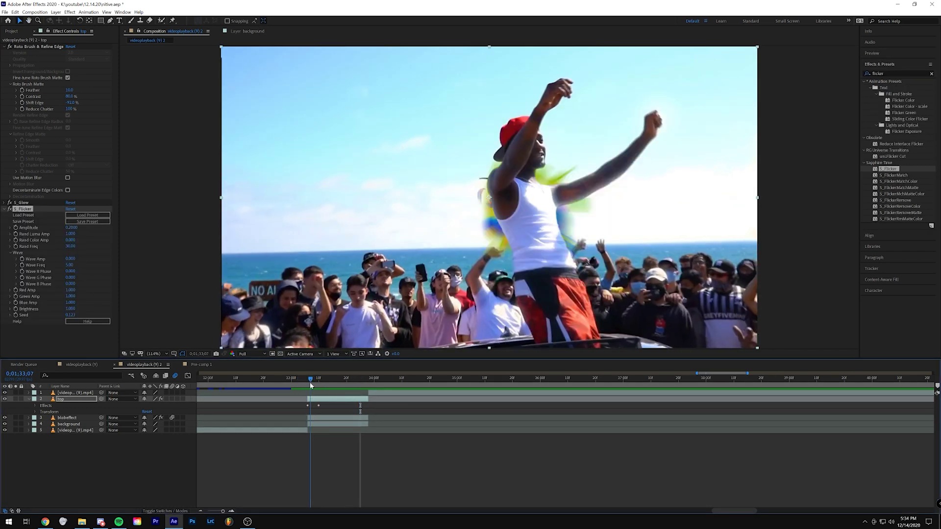
Duplicate the top layer, rename the copy clone1, and place it directly beneath the top layer.
left_click(29, 399)
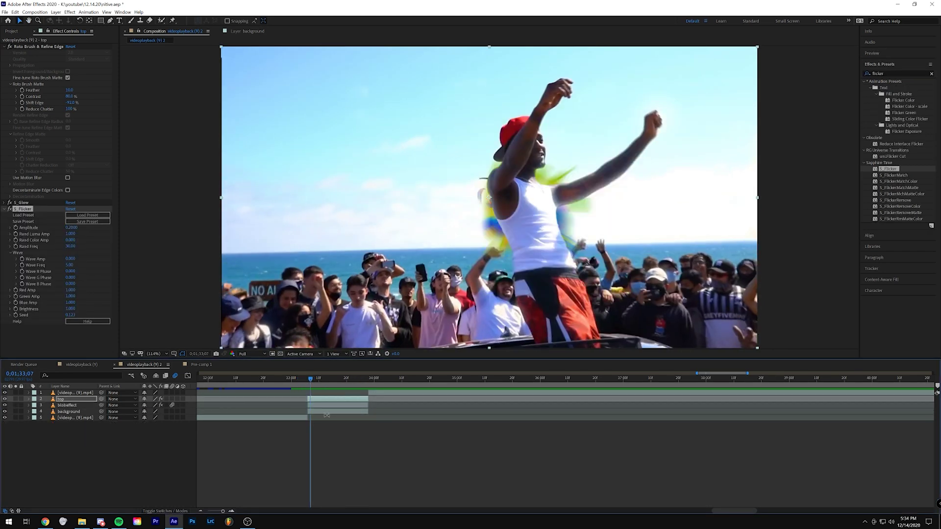
right_click(59, 400)
key("Escape")
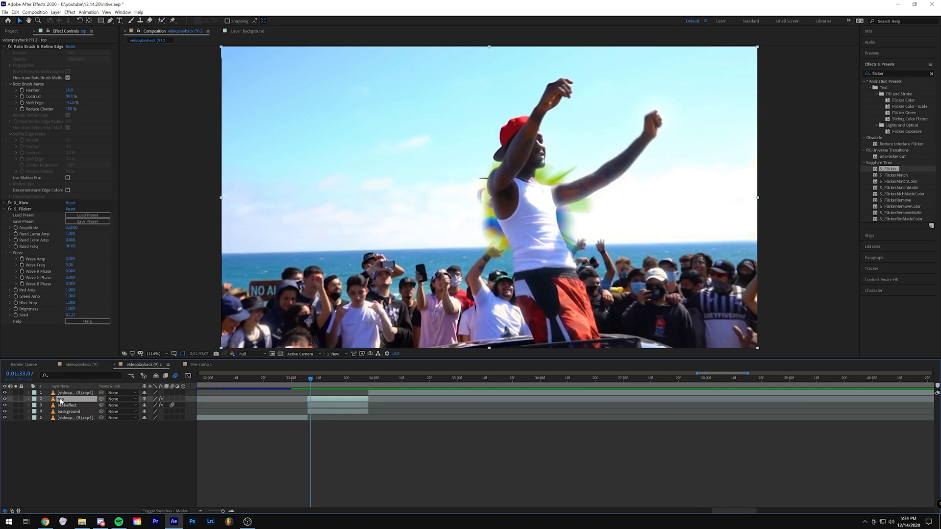
key("ctrl+d")
right_click(63, 402)
left_click(75, 389)
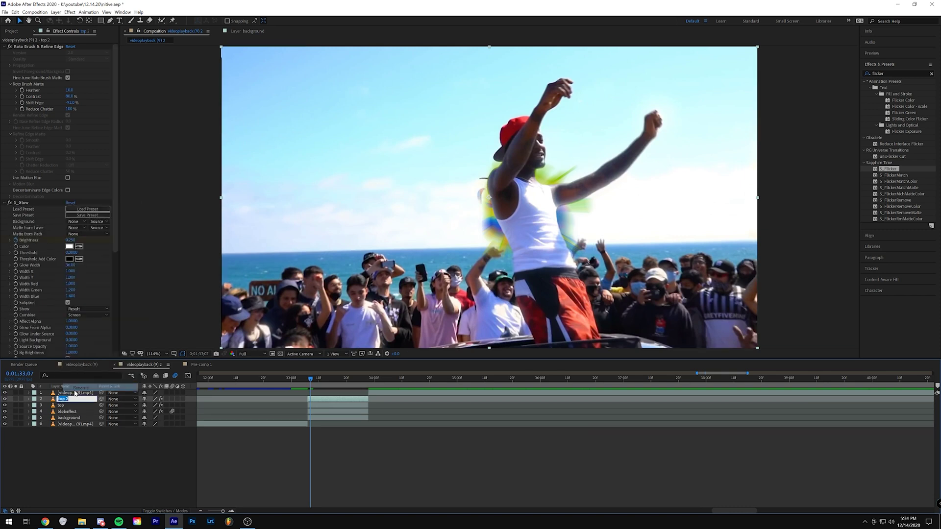
key("Return")
left_click_drag(69, 399, 60, 411)
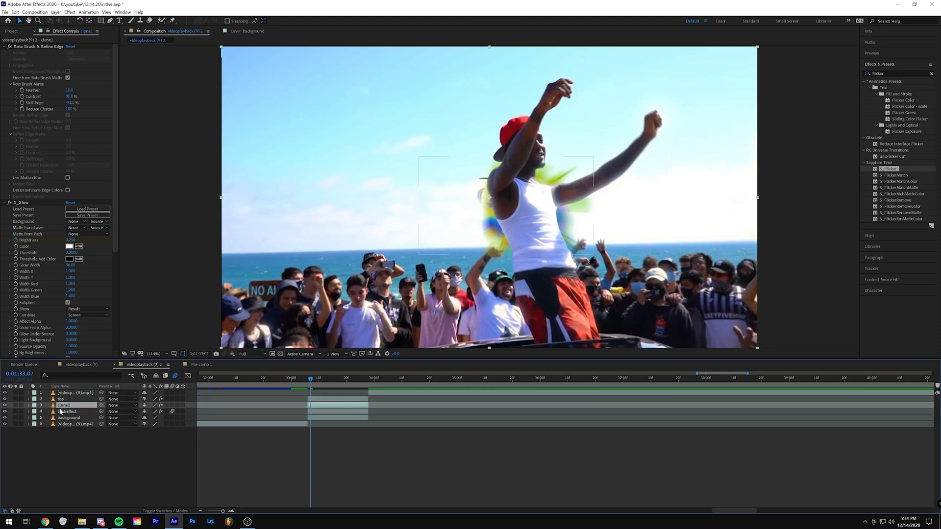
Trim the start of the clone1 layer to 1;33;10, four frames after the transition begins.
key("Page_Up")
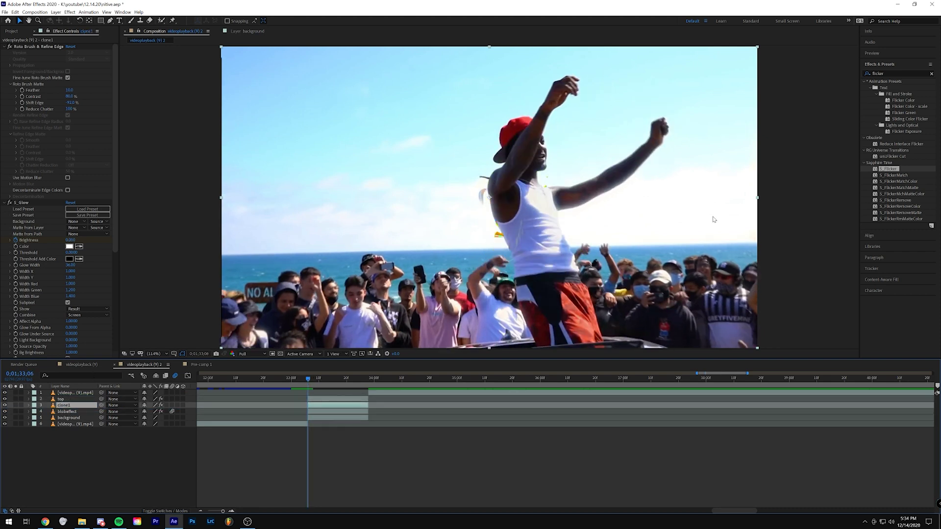
left_click(905, 56)
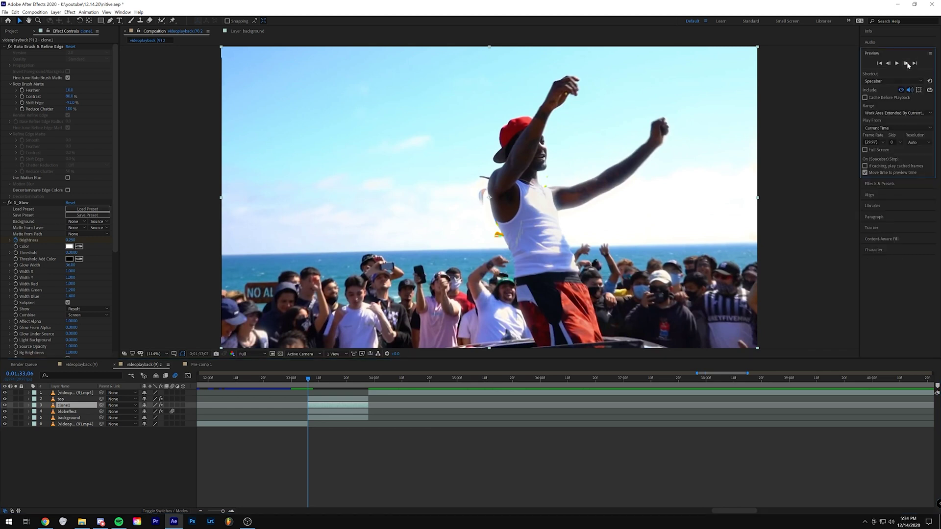
left_click(906, 64)
left_click(906, 63)
left_click(907, 63)
left_click(906, 63)
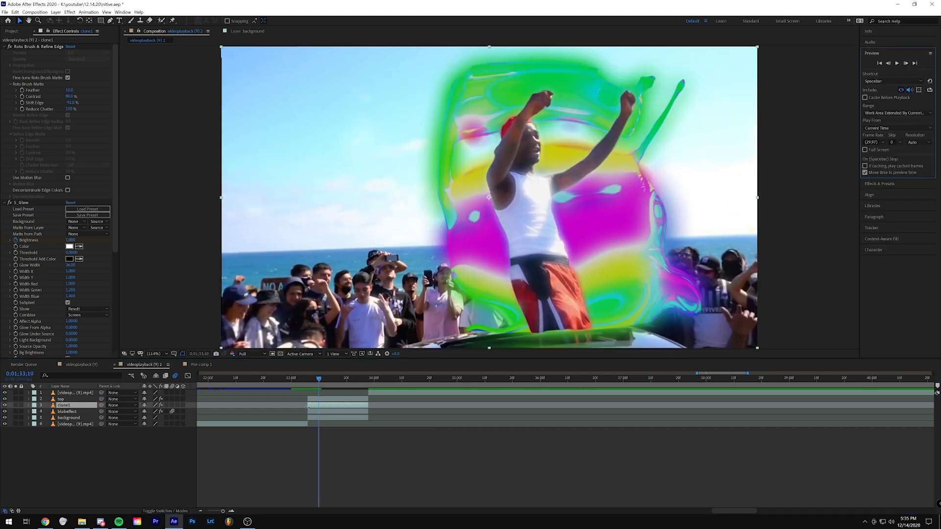
Offset the clone1 layer sideways to Position 807, 540 and enable its motion blur.
left_click(29, 405)
left_click(36, 419)
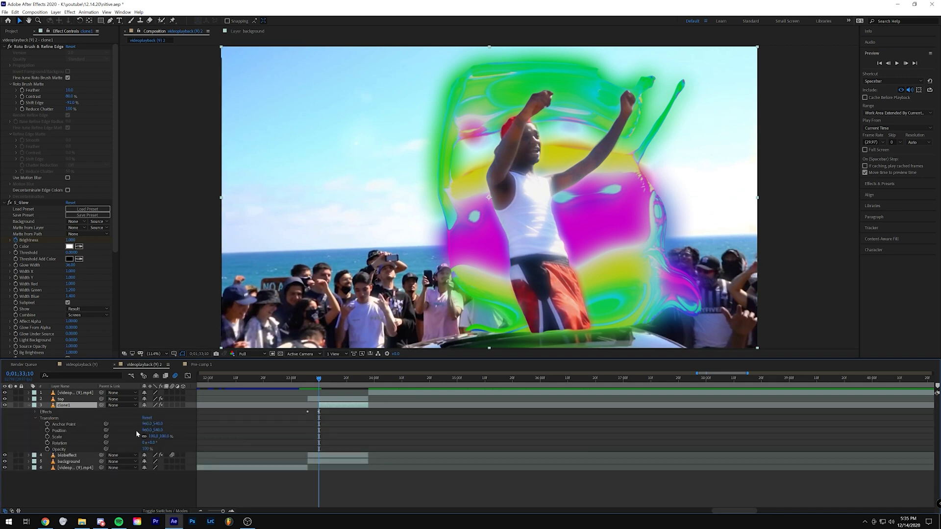
left_click_drag(141, 430, 77, 429)
left_click(172, 405)
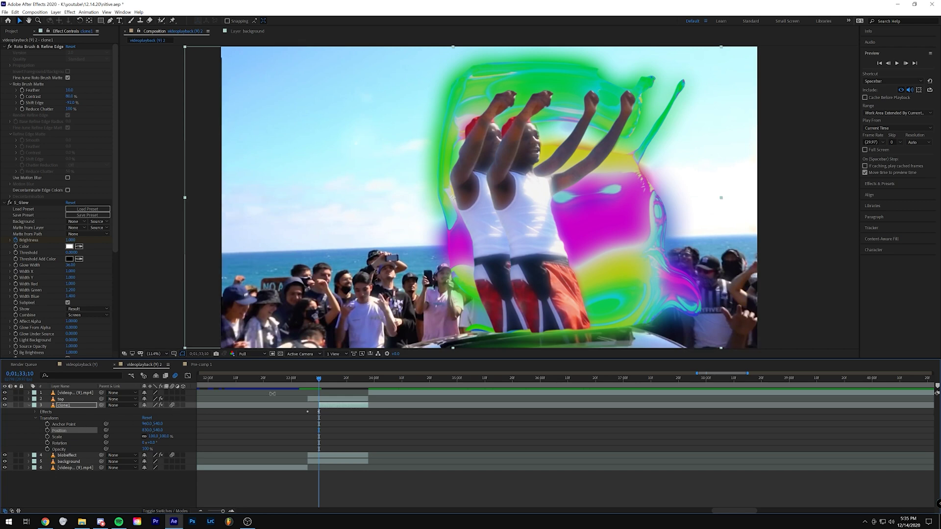
left_click_drag(142, 429, 137, 429)
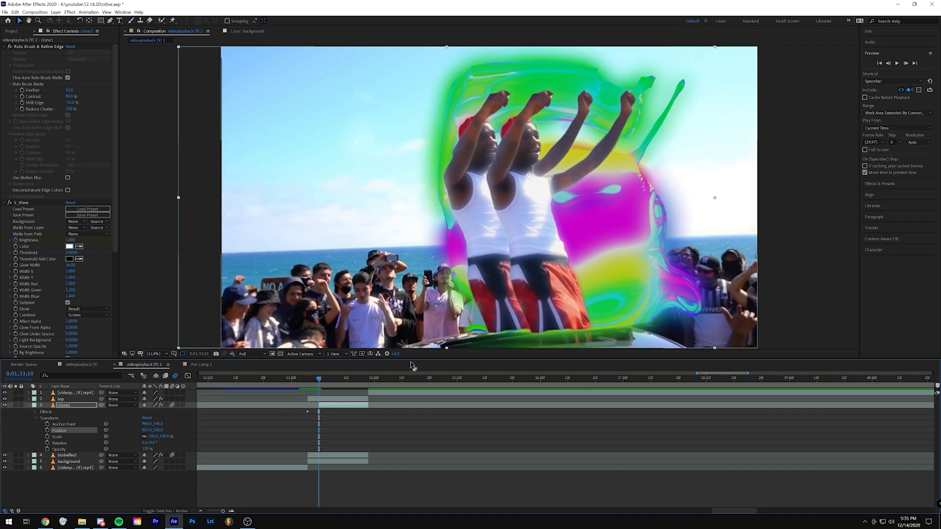
Duplicate clone1 at 1;33;12, trim the lower copy to start there, and shift its Position to 671, 540.
left_click(907, 64)
left_click(906, 64)
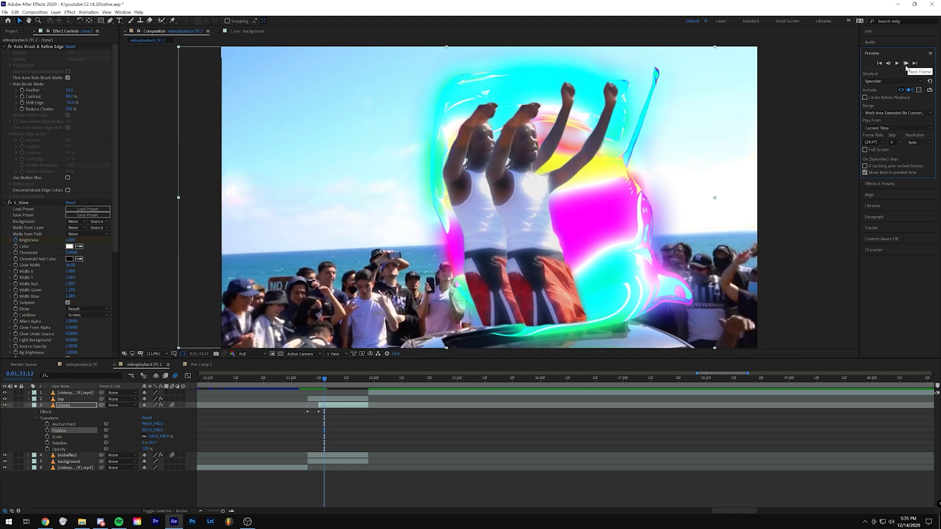
left_click(327, 406)
key("ctrl+d")
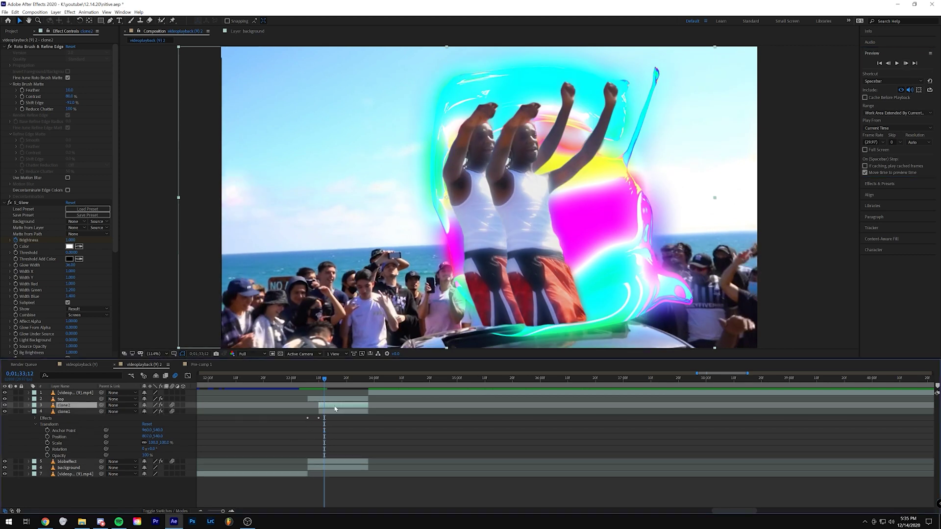
left_click(334, 413)
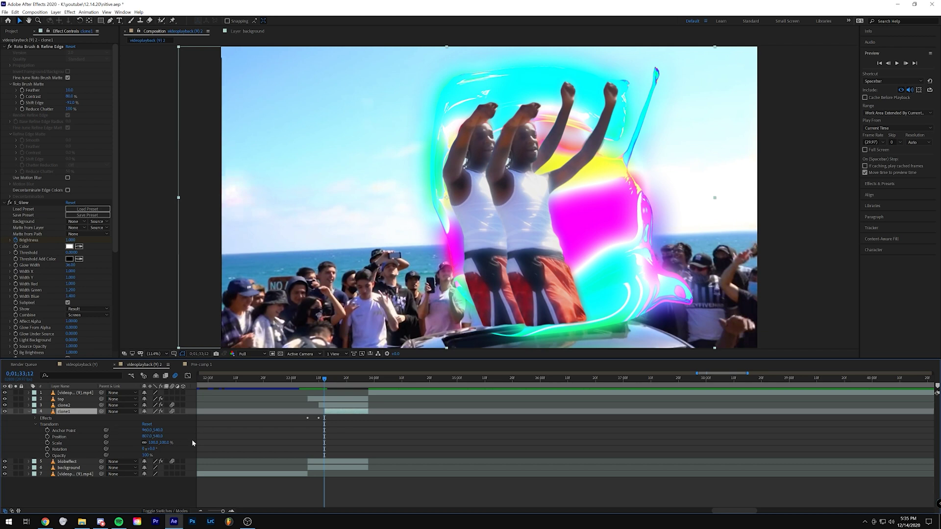
left_click_drag(147, 436, 85, 436)
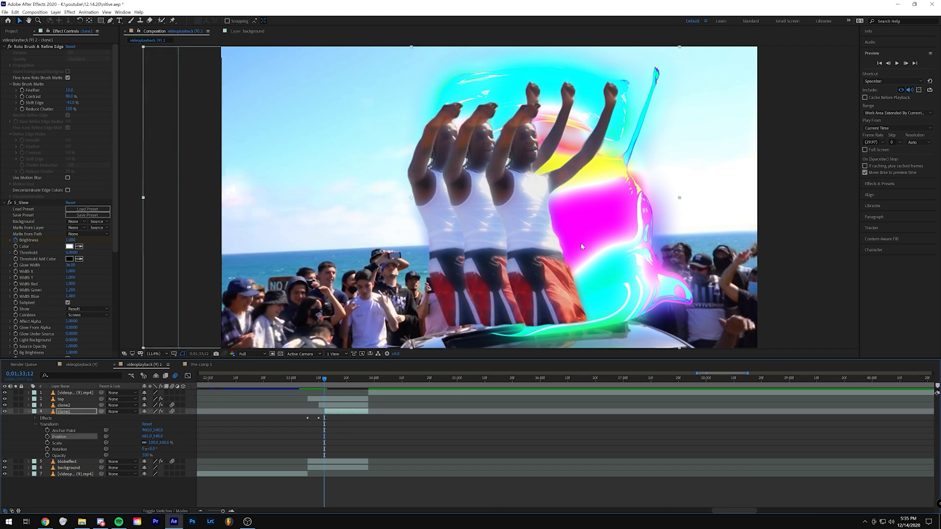
left_click(72, 412)
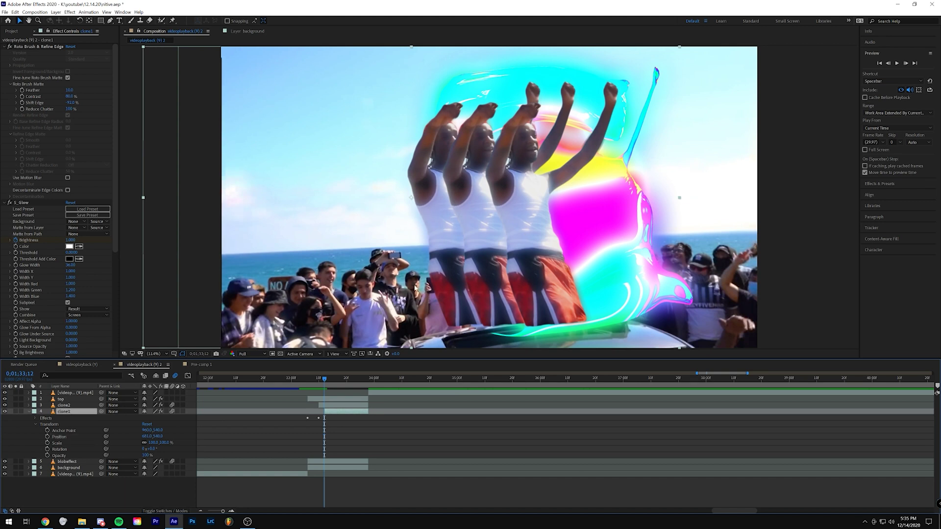
key("shift+Left")
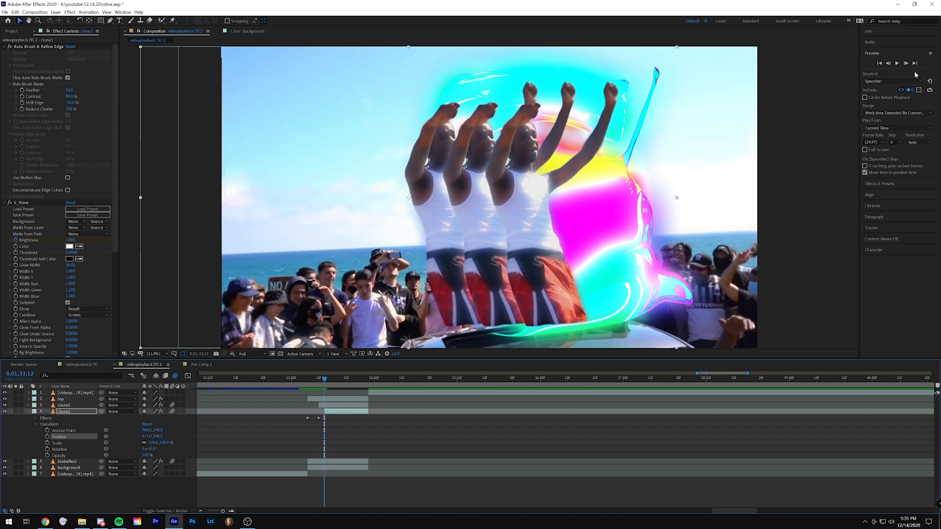
Duplicate clone1 at 1;33;14, trim the lower copy to start there, and shift its Position to 533, 540.
key("Page_Down")
key("Page_Down")
key("ctrl+d")
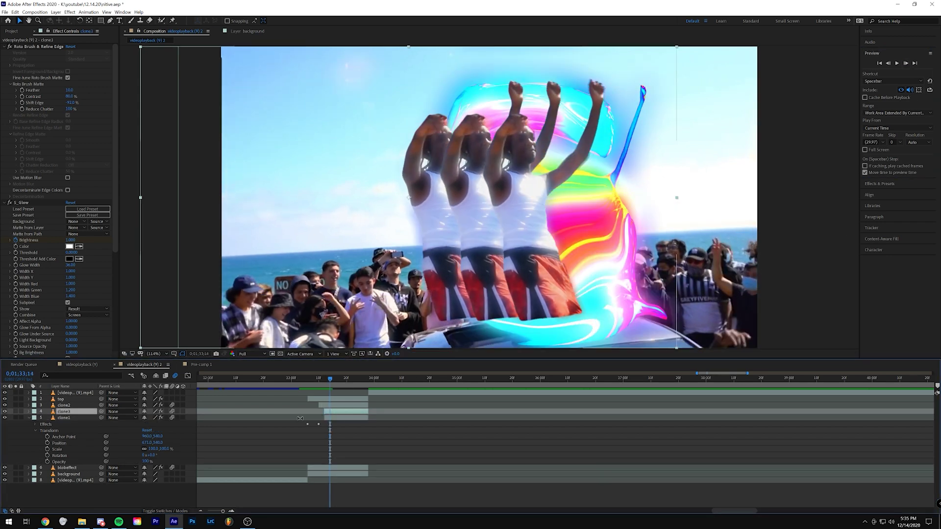
left_click_drag(325, 419, 329, 419)
left_click_drag(146, 443, 79, 443)
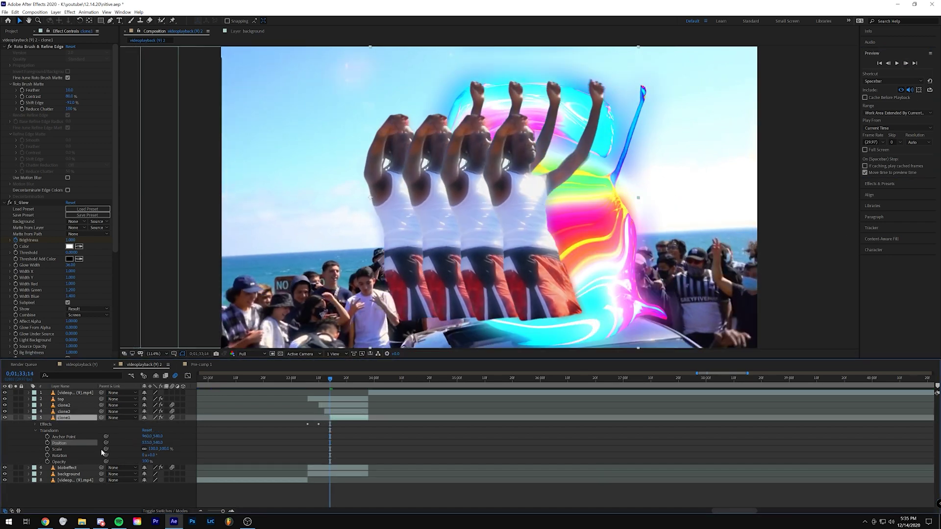
left_click(905, 63)
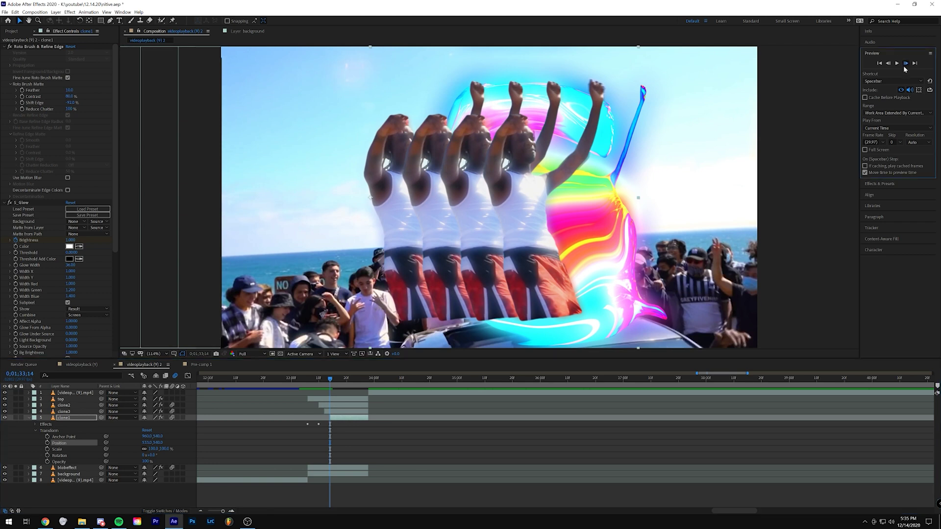
left_click(906, 65)
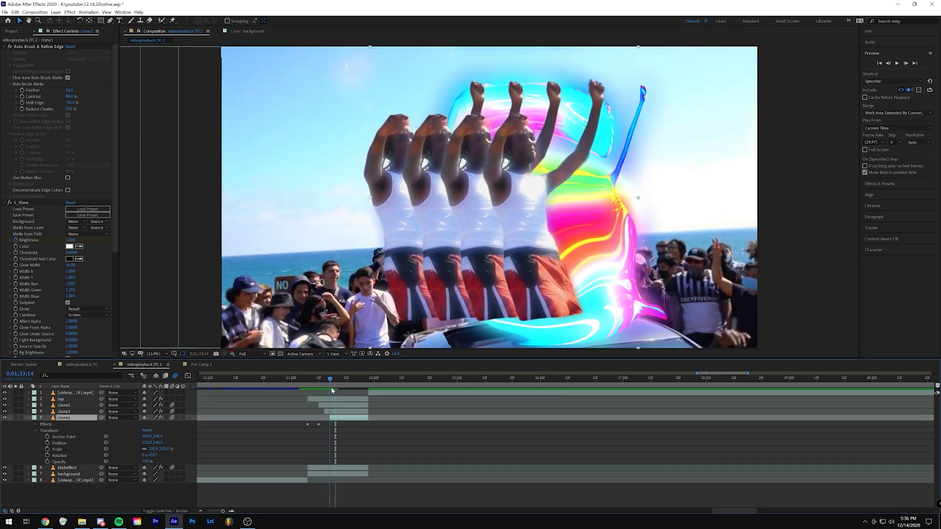
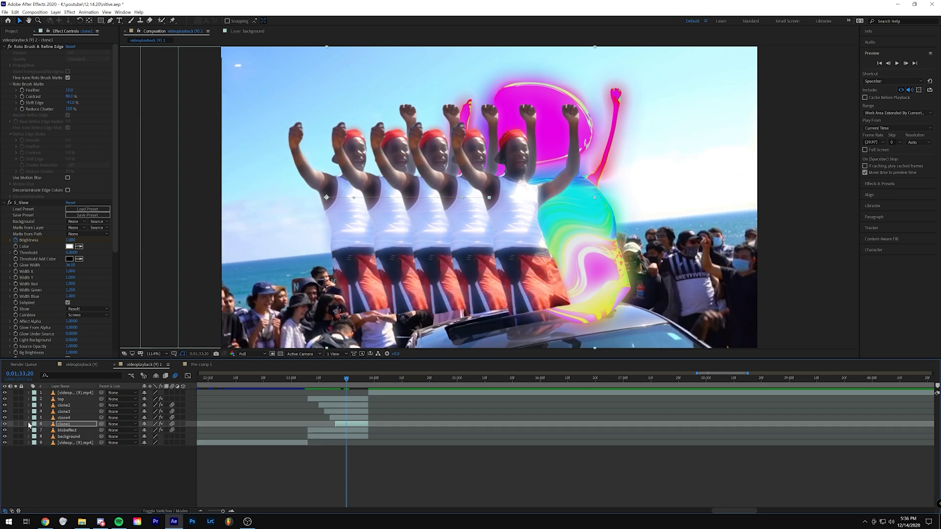
Keyframe the clone4 layer's Position at 1;33;20, and reset it to 960, 540 at 1;33;28.
left_click(29, 418)
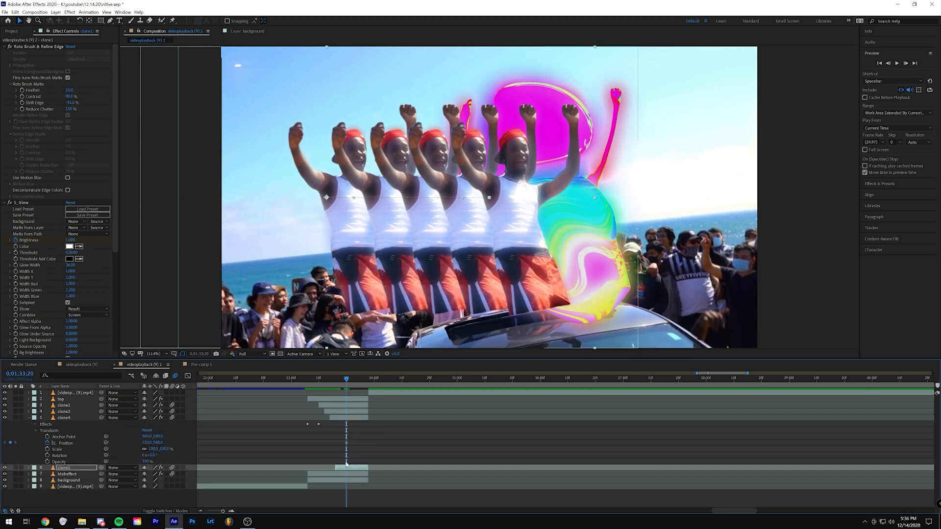
left_click(369, 385)
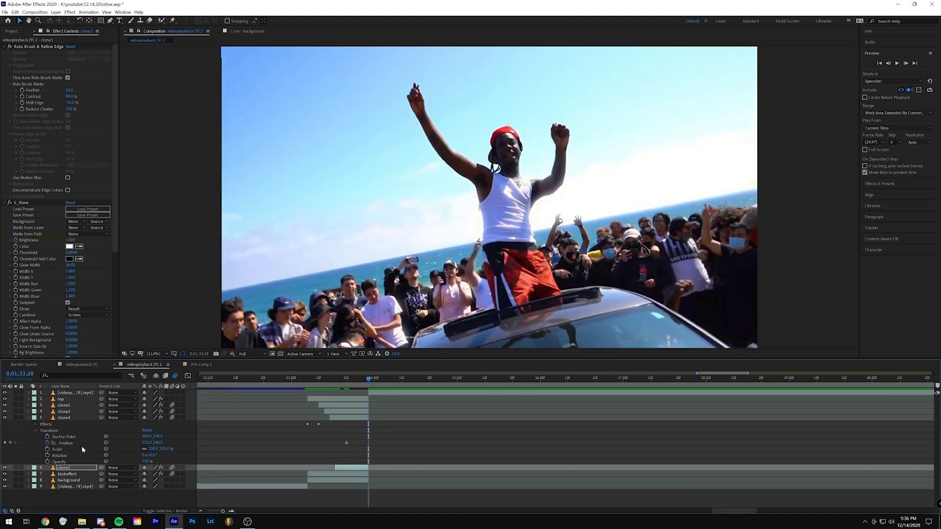
right_click(64, 443)
left_click(93, 400)
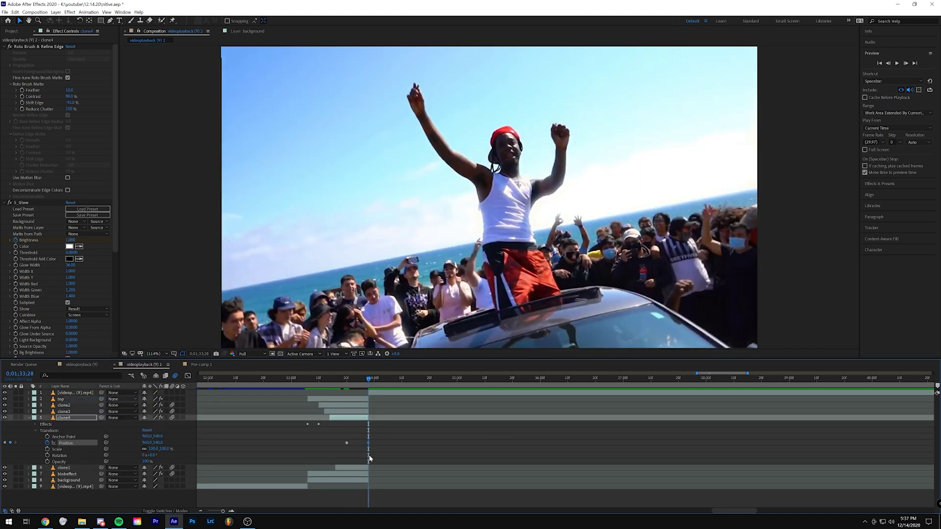
left_click(29, 418)
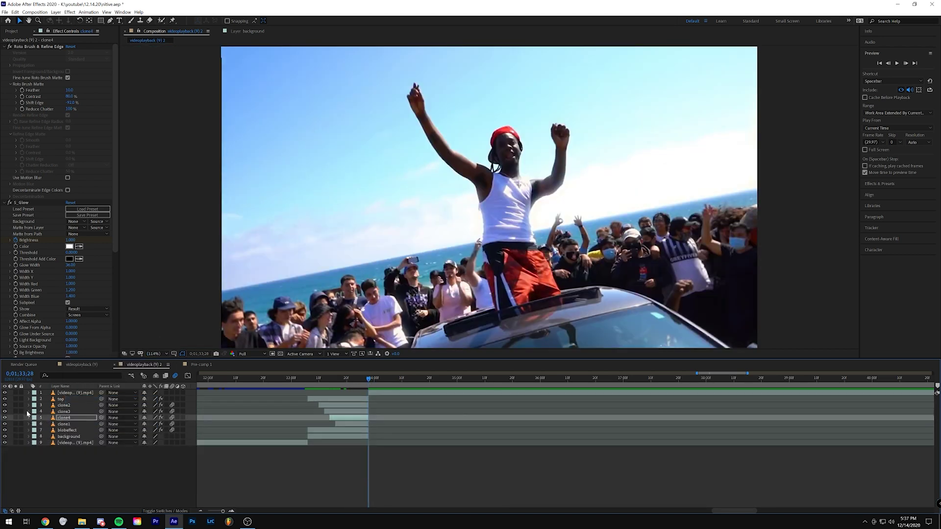
Keyframe the clone3 layer's Position at 1;33;20, reset it to 960, 540 at 1;33;28, and ease both keyframes.
left_click(29, 412)
left_click(36, 418)
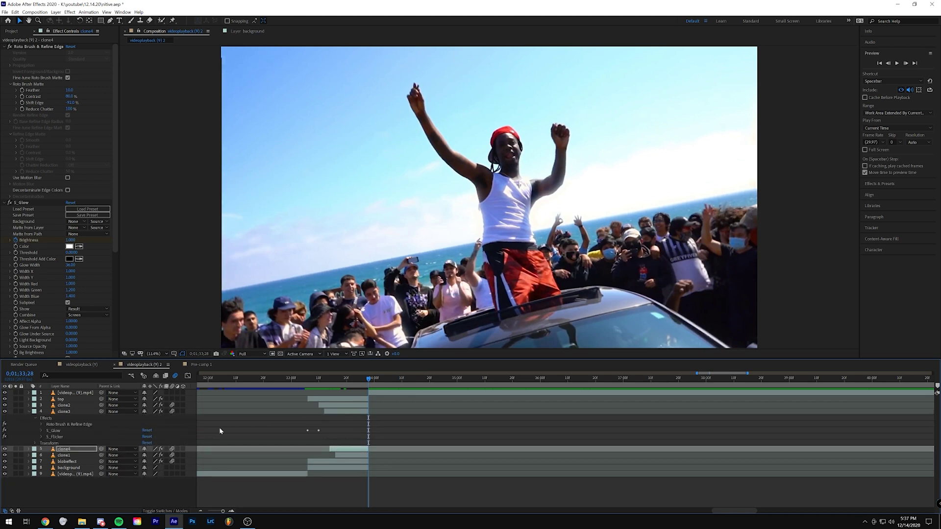
left_click(35, 443)
left_click(36, 418)
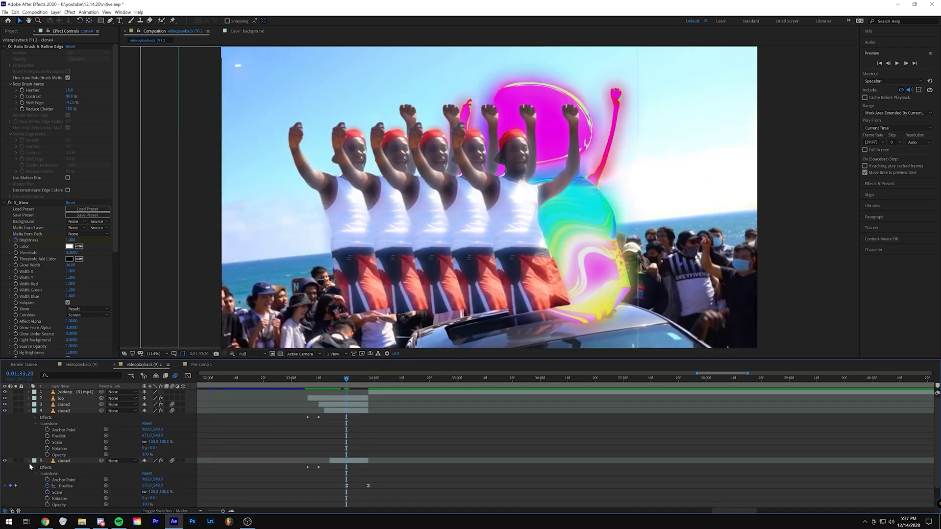
left_click(29, 461)
left_click(47, 436)
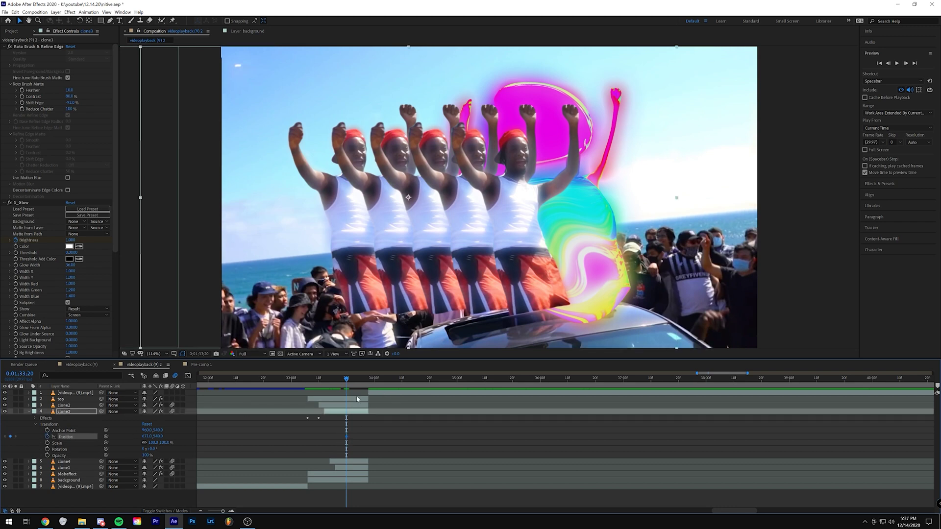
left_click(368, 380)
right_click(65, 438)
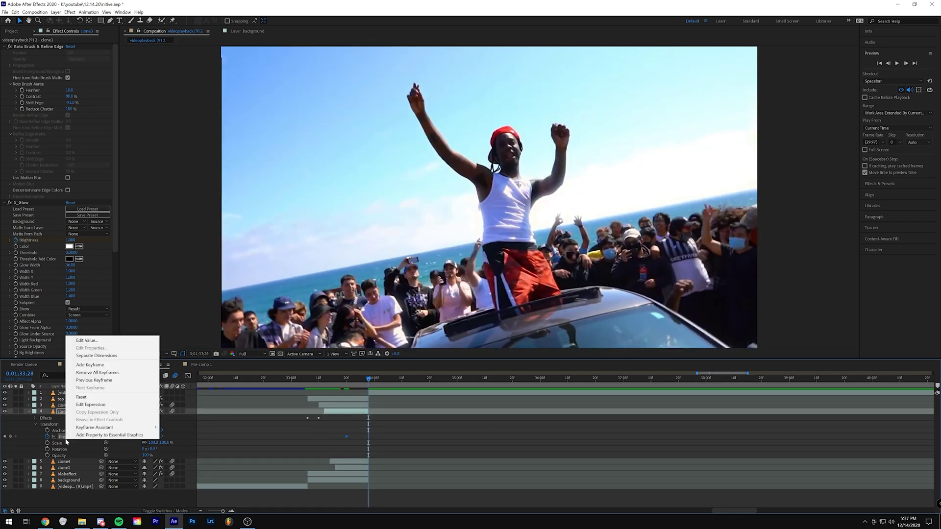
left_click(90, 365)
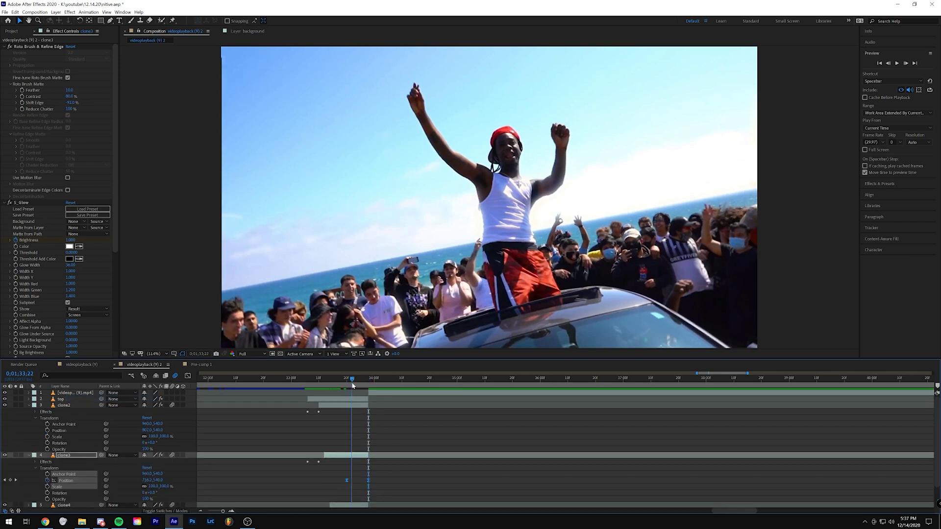
Keyframe the clone2 layer's Position at 1;33;20, and reset it to 960, 540 at 1;33;28.
left_click_drag(353, 383, 346, 382)
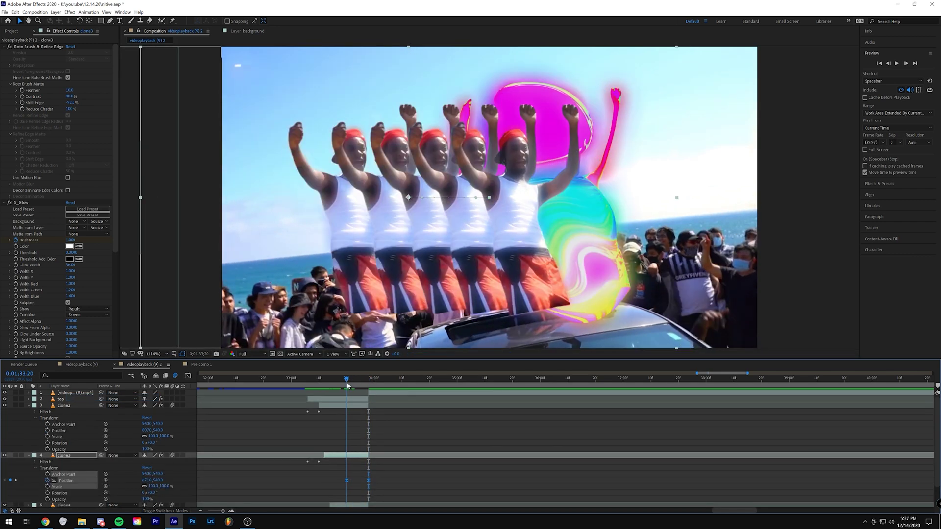
left_click(29, 455)
left_click(47, 430)
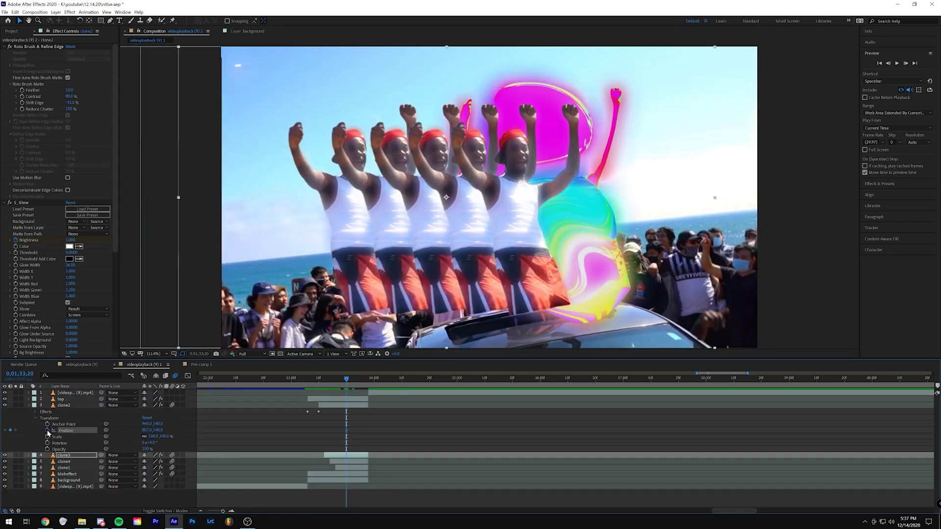
left_click(370, 385)
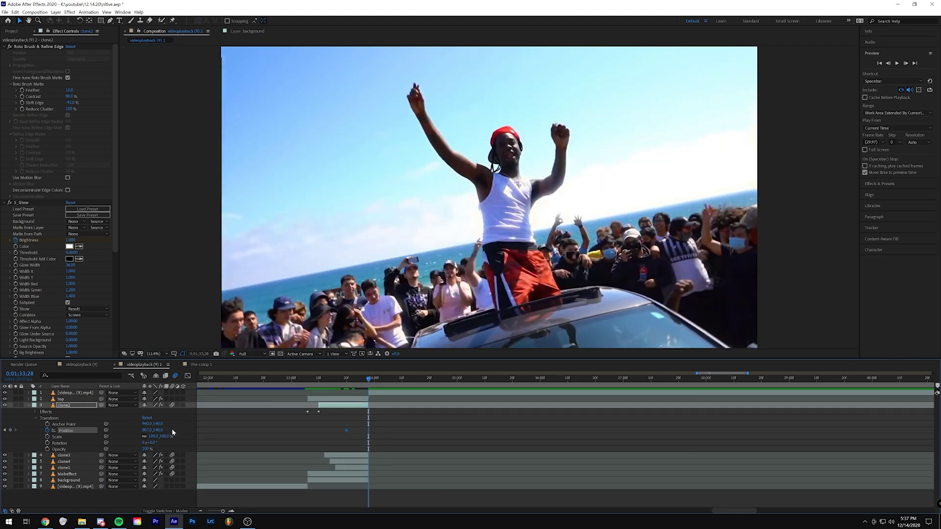
right_click(64, 430)
left_click(78, 388)
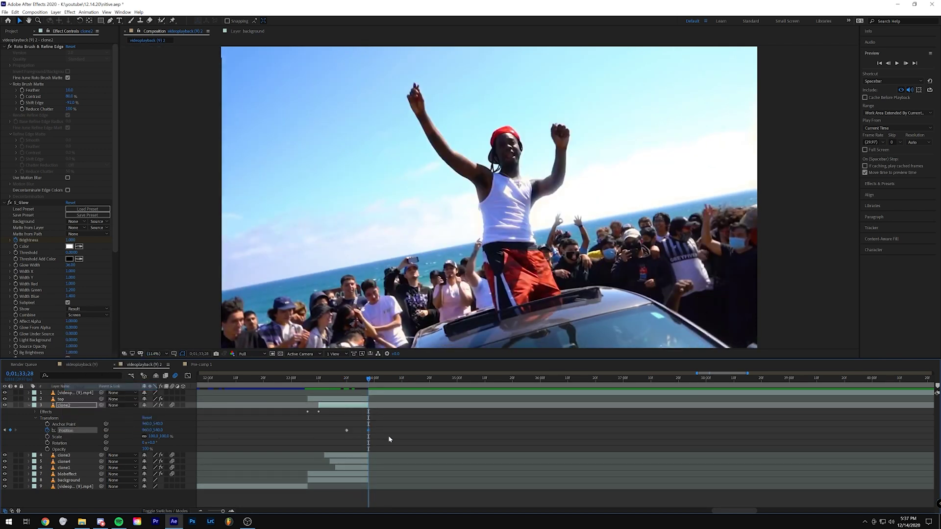
key("u")
Play back the clone transition from just before 1;33;06 and examine the clones' frames up to the next clip.
left_click(304, 384)
key("space")
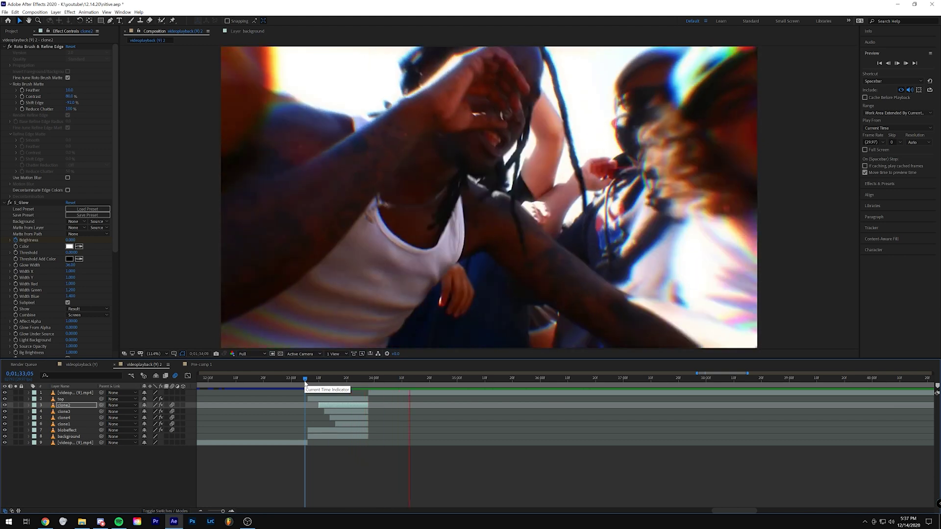
left_click(304, 384)
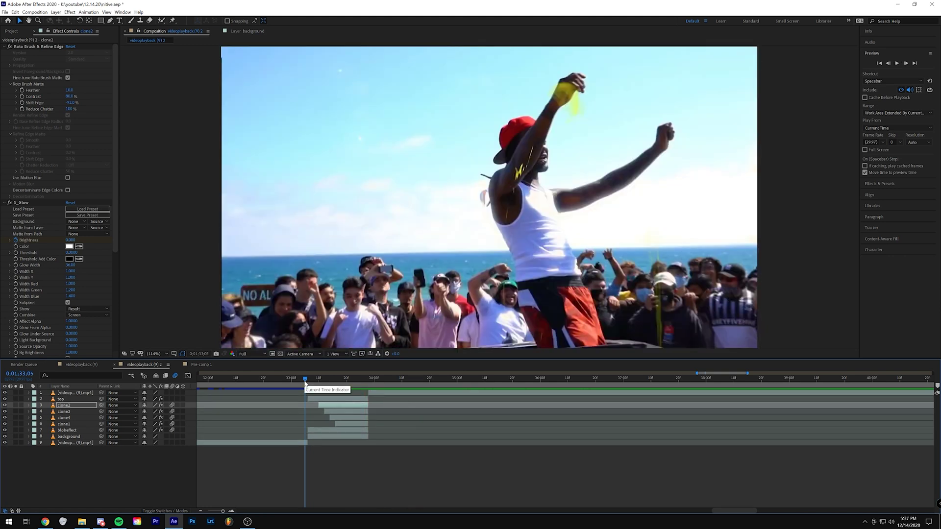
key("space")
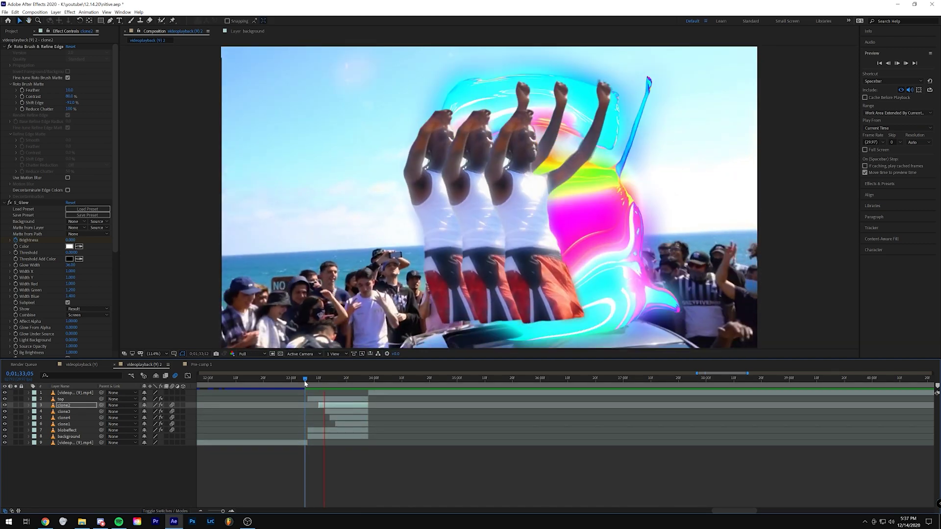
left_click_drag(305, 383, 341, 387)
left_click(314, 398)
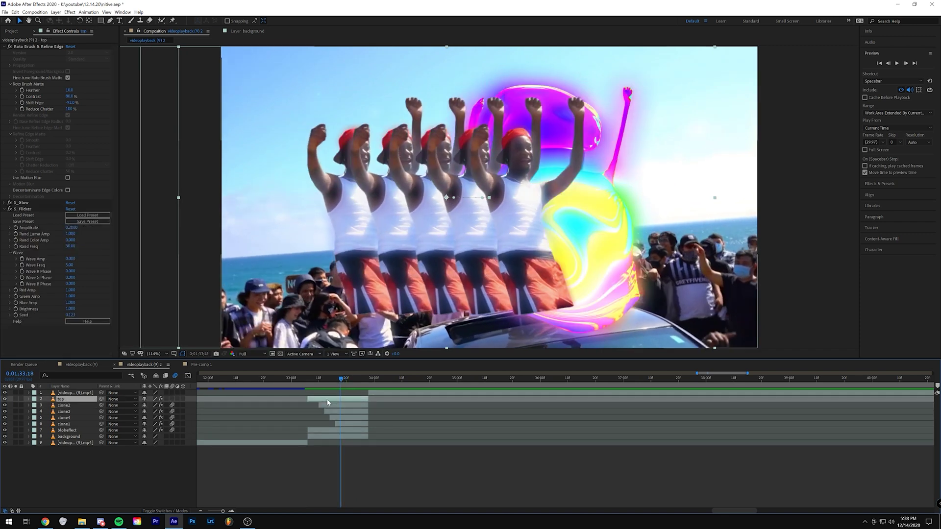
left_click(7, 209)
left_click(5, 208)
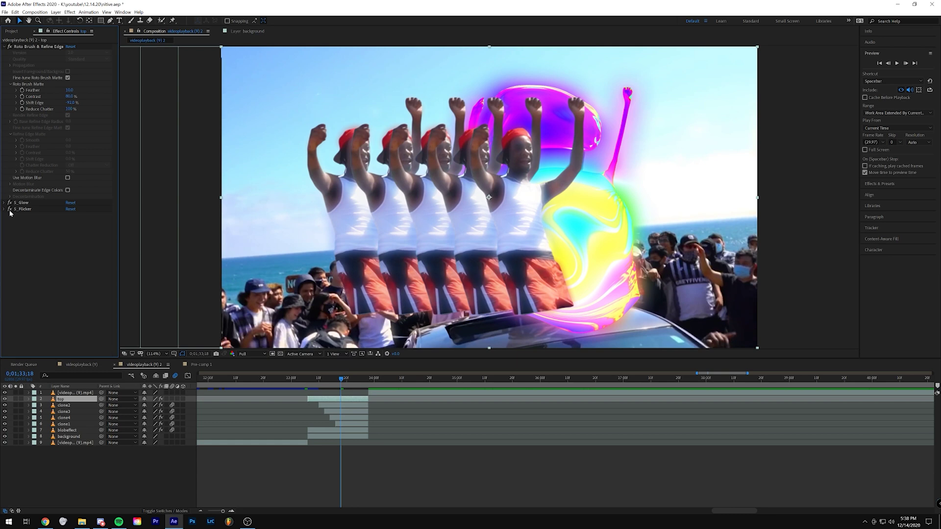
mouse_move(324, 379)
left_mouse_down()
mouse_move(311, 382)
mouse_move(338, 379)
left_mouse_up()
key("space")
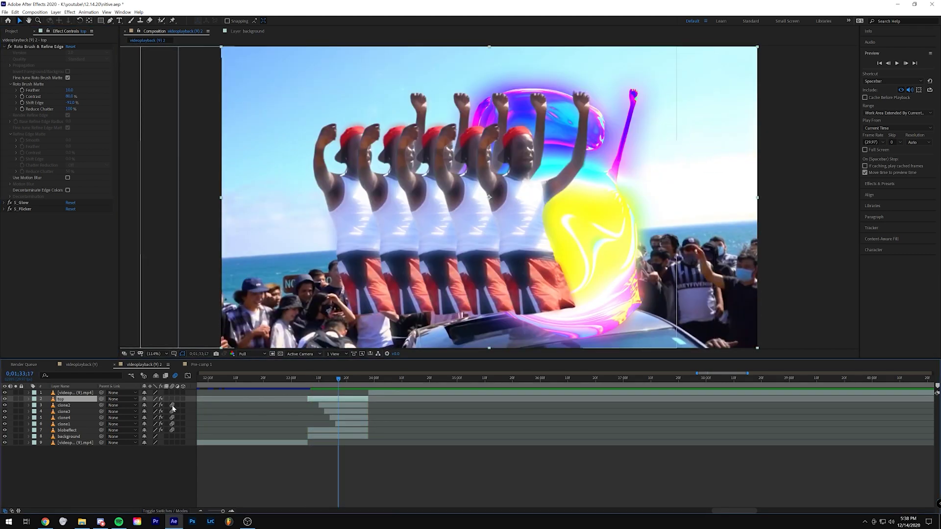
left_click_drag(334, 386, 288, 386)
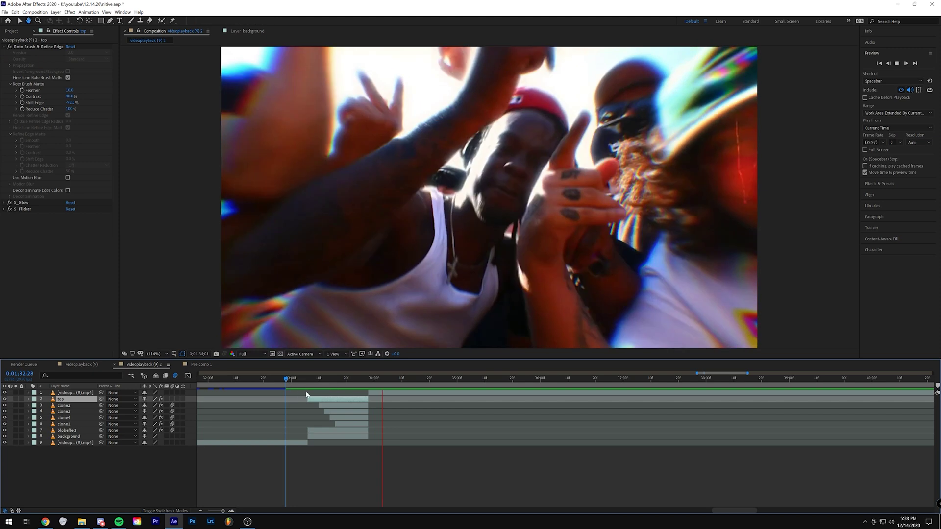
key("space")
Pre-compose the layers from top through background with all attributes, and trim the pre-comp to run from 1;33;06 to 1;33;28.
left_click_drag(341, 447, 343, 437)
left_click_drag(340, 395, 341, 439)
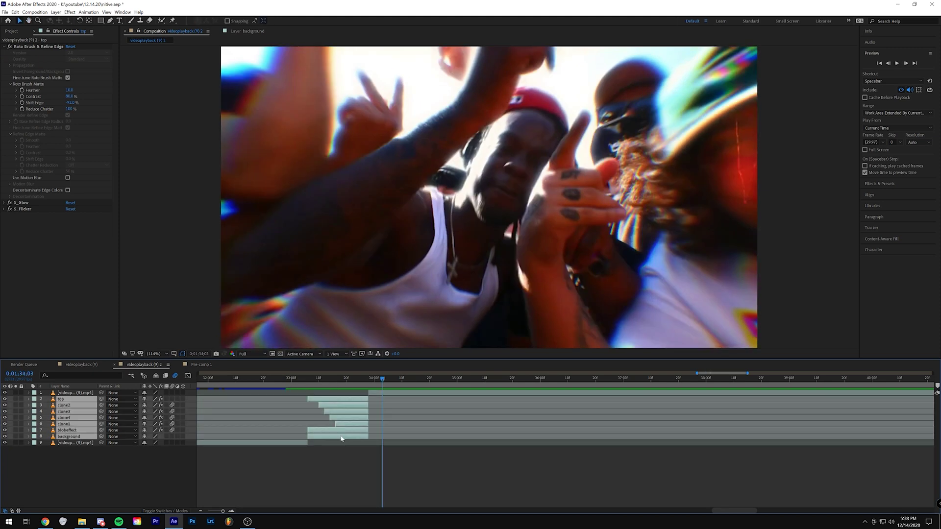
right_click(342, 439)
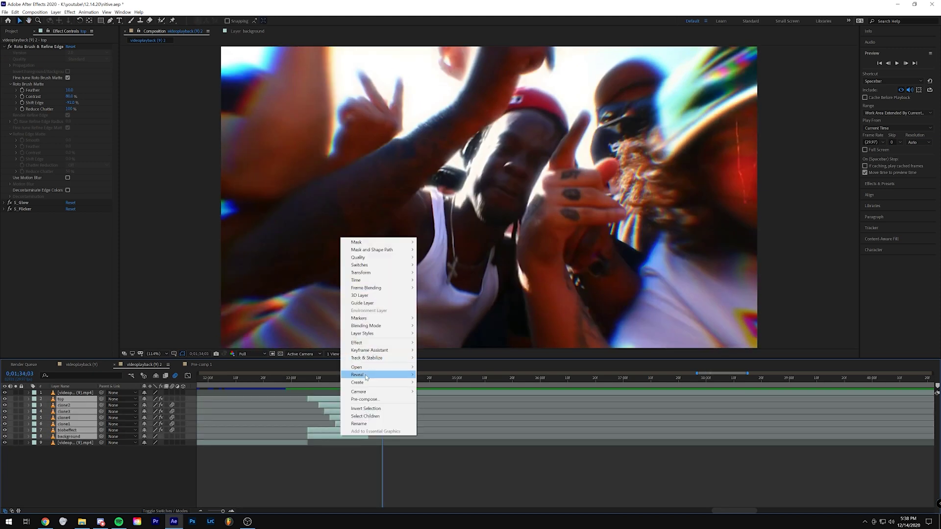
left_click(365, 399)
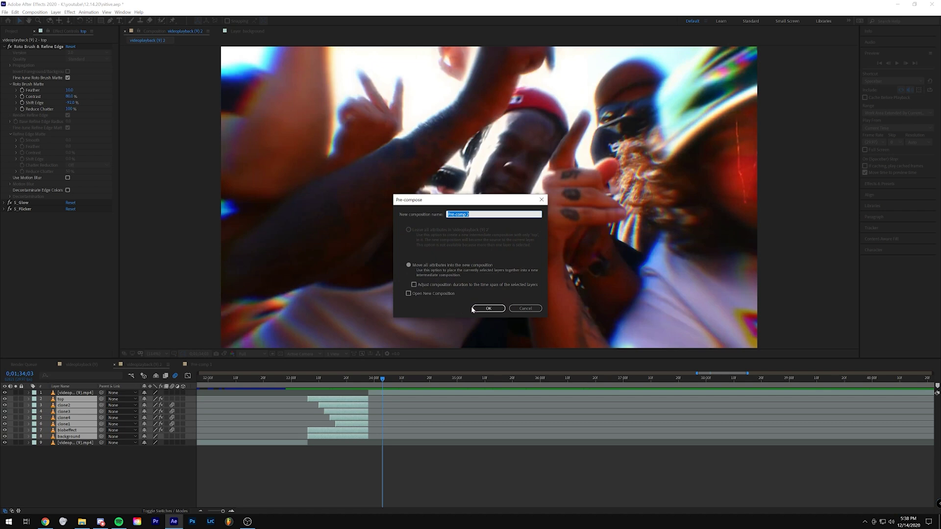
left_click(478, 308)
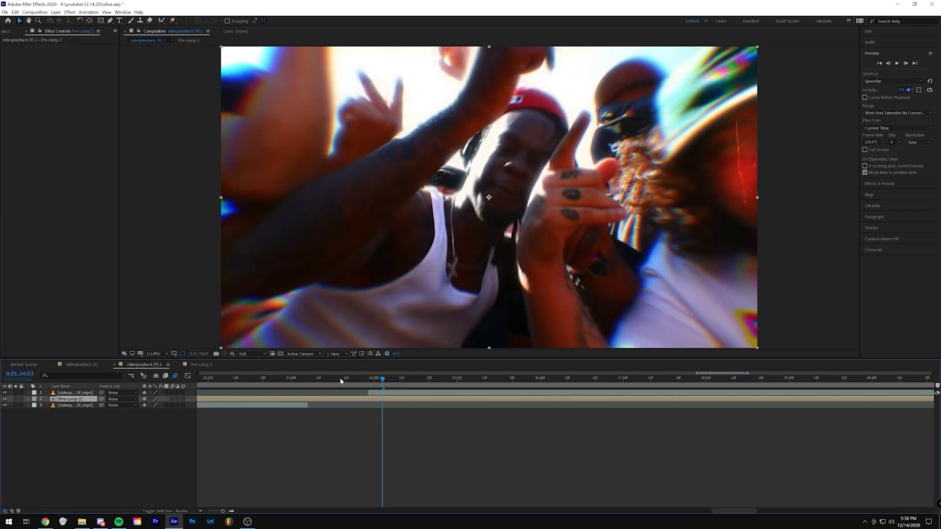
left_click(304, 384)
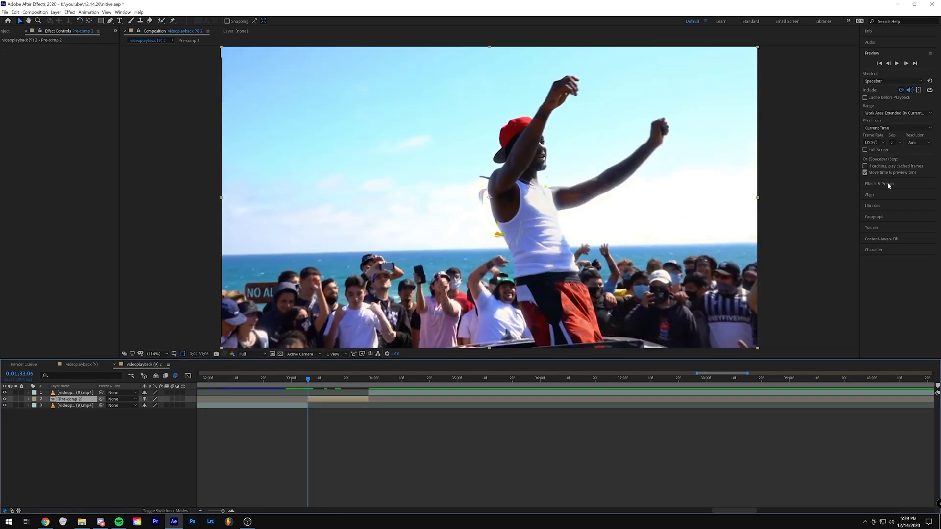
Find the CC Scale Wipe effect and apply it to the new pre-comp layer.
left_click(882, 184)
type("cc sc")
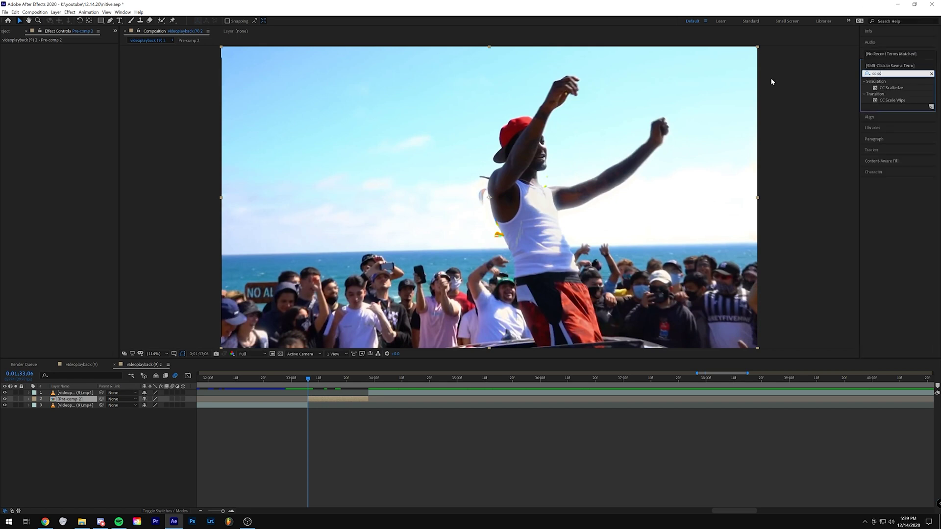
left_click_drag(892, 100, 326, 402)
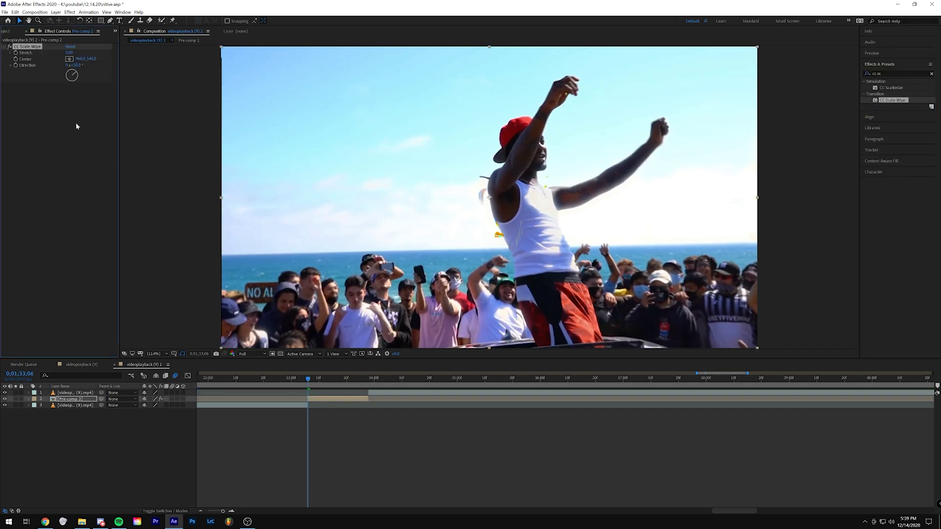
Set the CC Scale Wipe Direction to 90° and place its Center on the subject's torso at about 1132, 616.
left_click(79, 64)
left_click(69, 58)
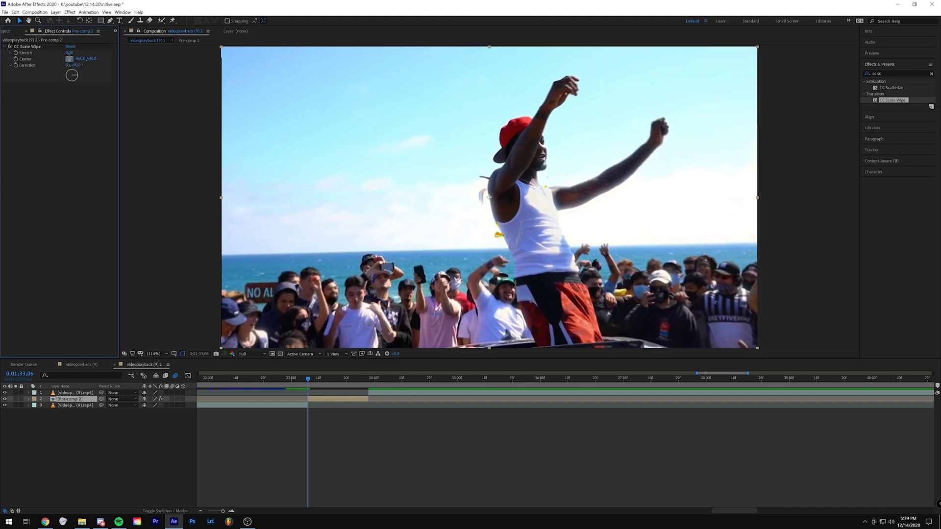
left_click(546, 230)
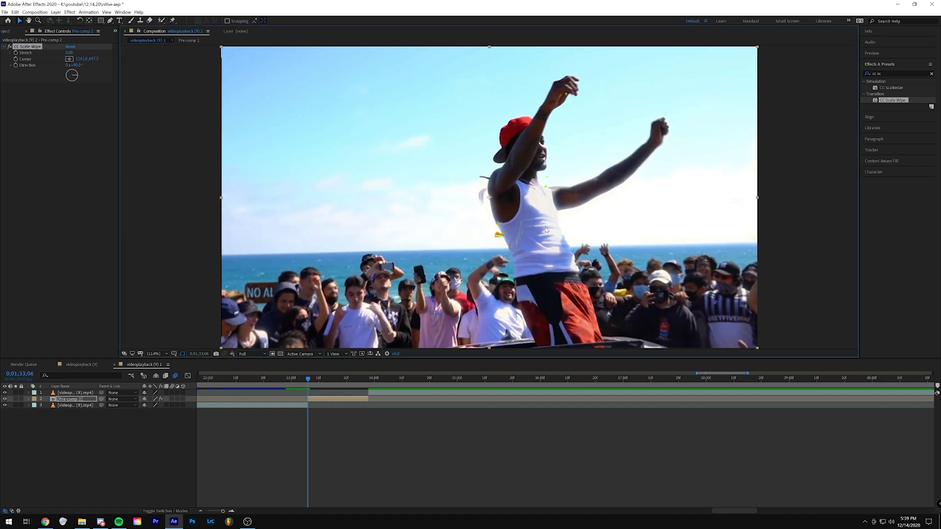
mouse_move(69, 52)
left_mouse_down()
mouse_move(550, 234)
mouse_move(537, 221)
left_mouse_up()
Keyframe the CC Scale Wipe Stretch from about 10.4 at 1;33;06 to 0 at 1;33;10.
mouse_move(70, 53)
left_mouse_down()
mouse_move(25, 53)
mouse_move(75, 53)
left_mouse_up()
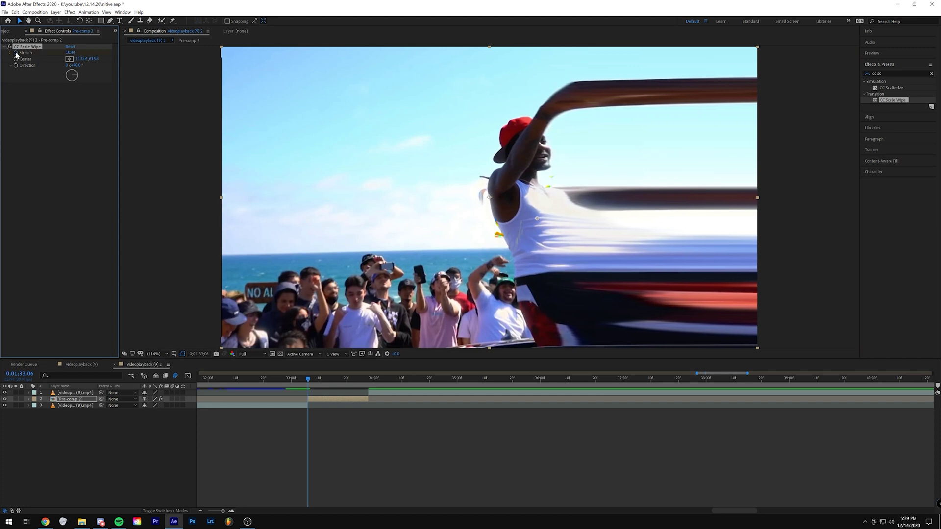
left_click(905, 57)
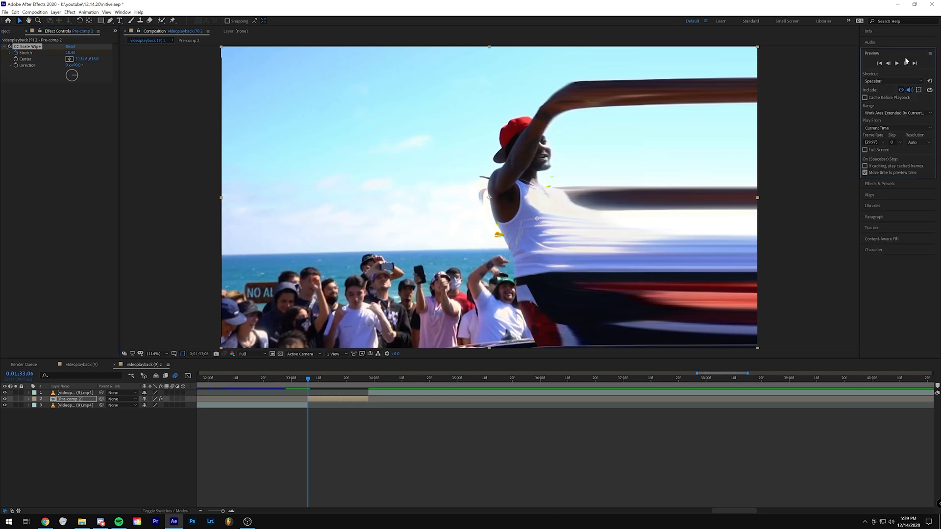
left_click(909, 63)
left_click(909, 64)
left_click(909, 63)
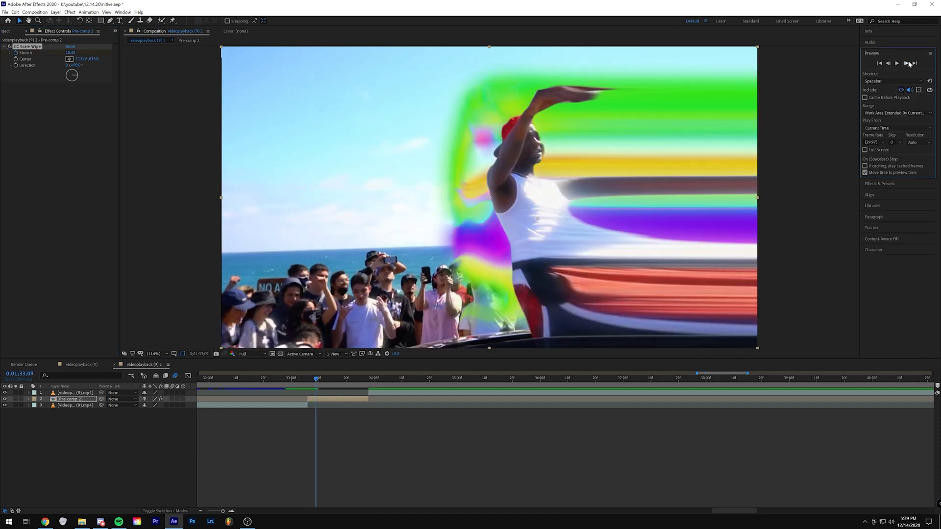
left_click(909, 63)
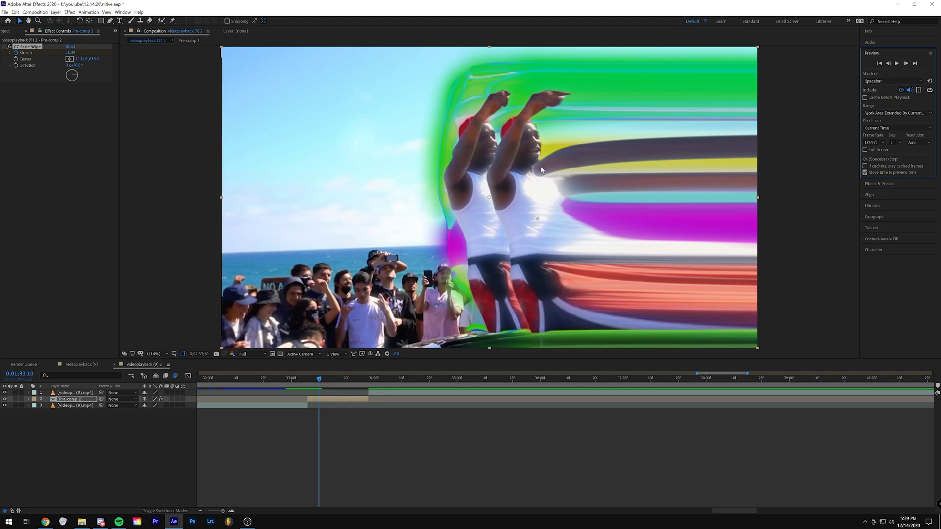
right_click(74, 52)
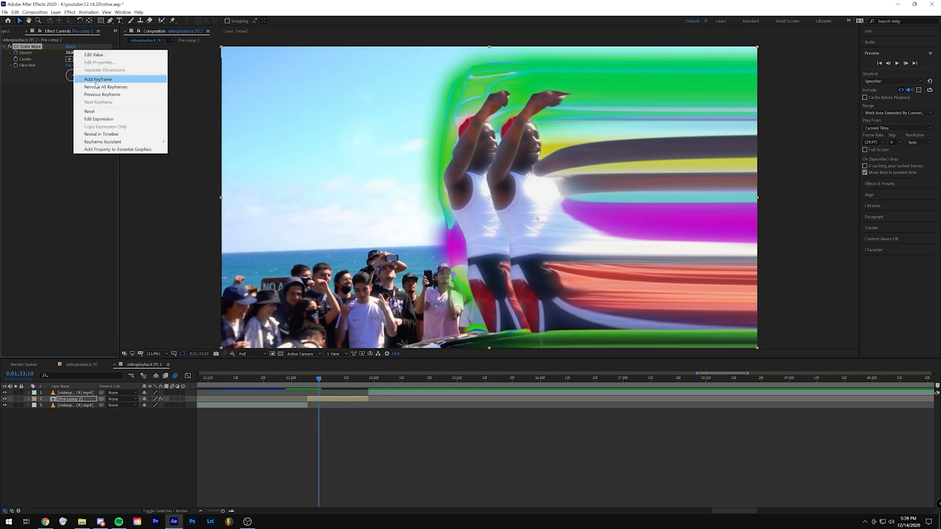
left_click(93, 78)
Reveal the pre-comp's two CC Scale Wipe Stretch keyframes in the timeline and apply Easy Ease to both.
left_click(29, 399)
left_click(35, 405)
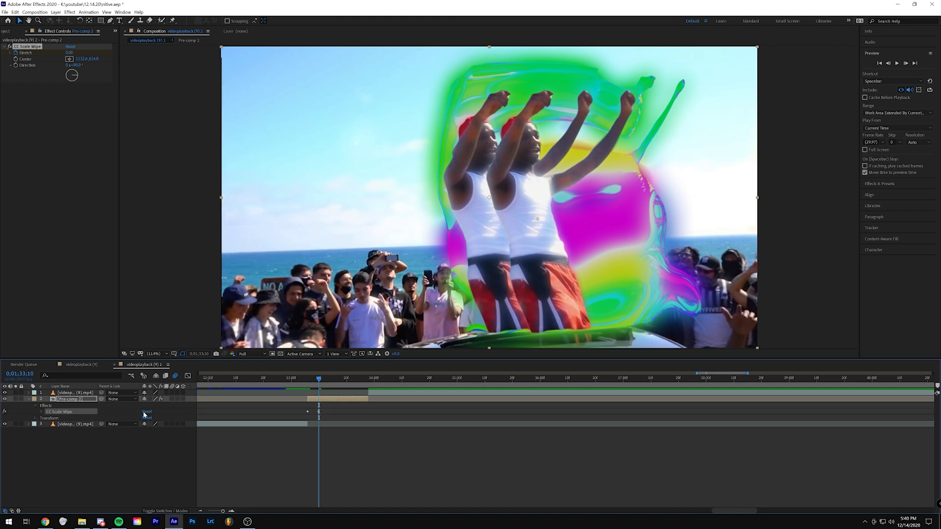
left_click(41, 411)
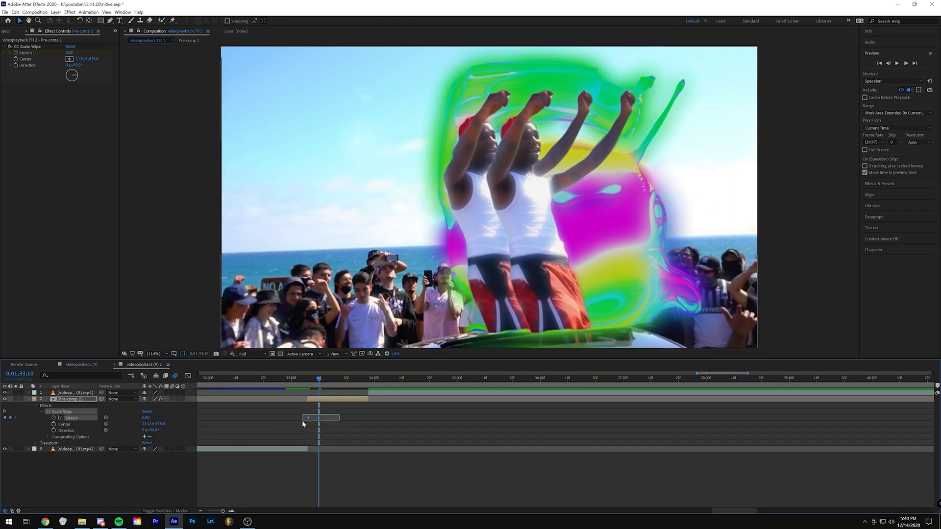
right_click(309, 418)
left_click_drag(330, 412, 297, 426)
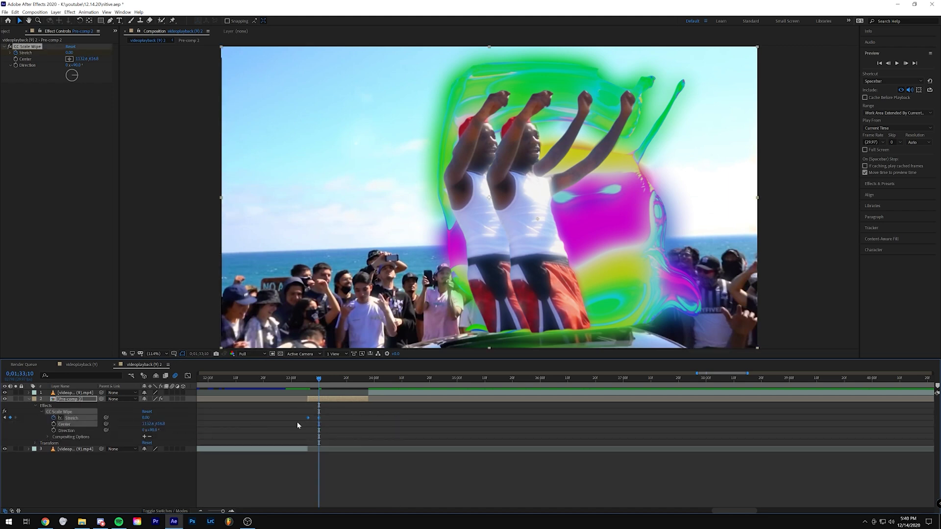
Play back the stretch wipe from 1;33;05 to check how it leads into the blob effect.
mouse_move(302, 378)
left_mouse_down()
mouse_move(343, 389)
mouse_move(309, 392)
left_mouse_up()
key("space")
key("space")
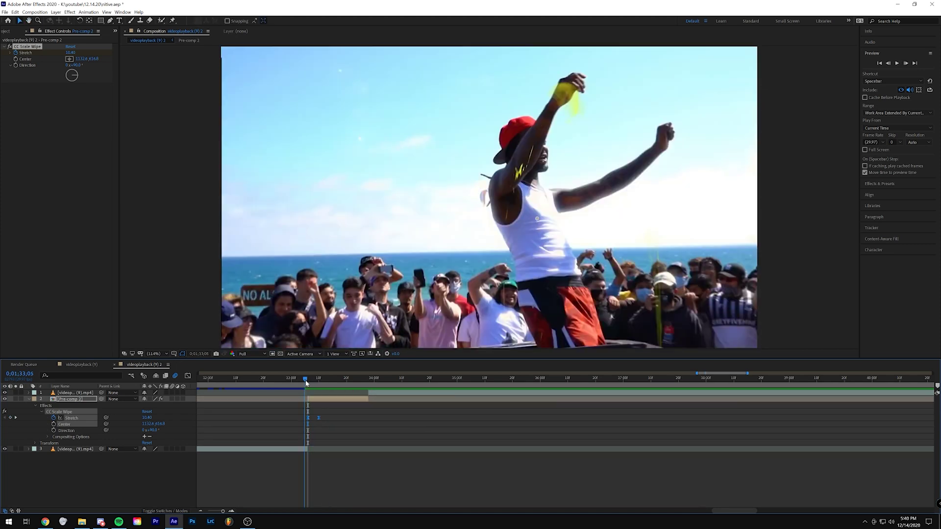
Apply Optics Compensation to the pre-comp with Reverse Lens Distortion enabled.
left_click(907, 183)
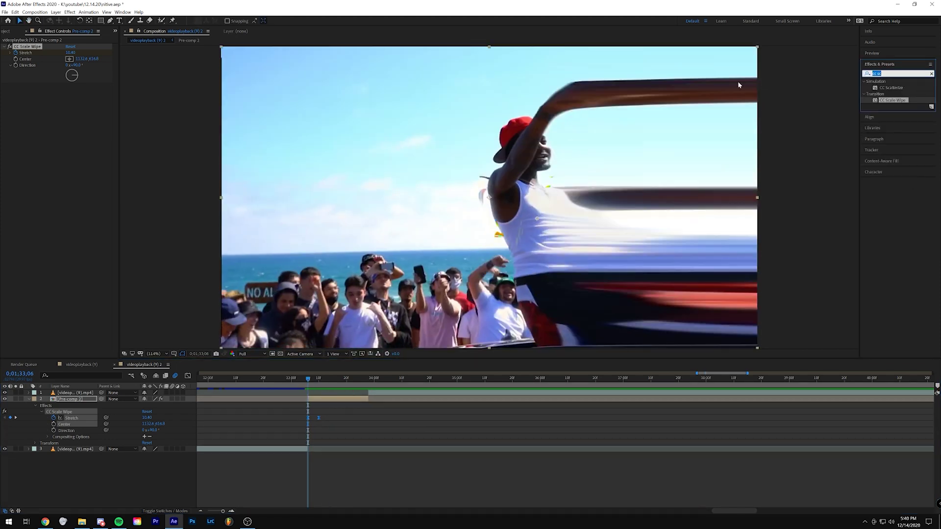
type("op")
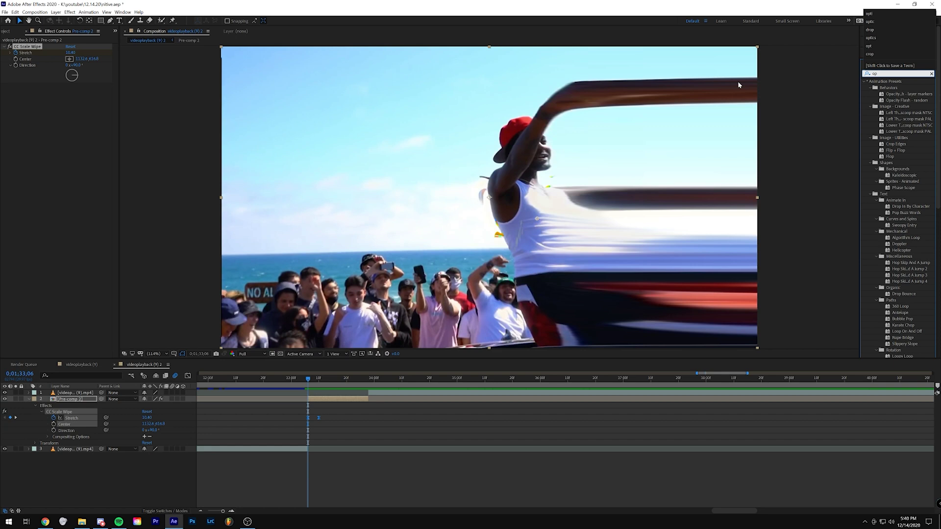
type("tic")
left_click_drag(892, 82, 107, 88)
key("ctrl+z")
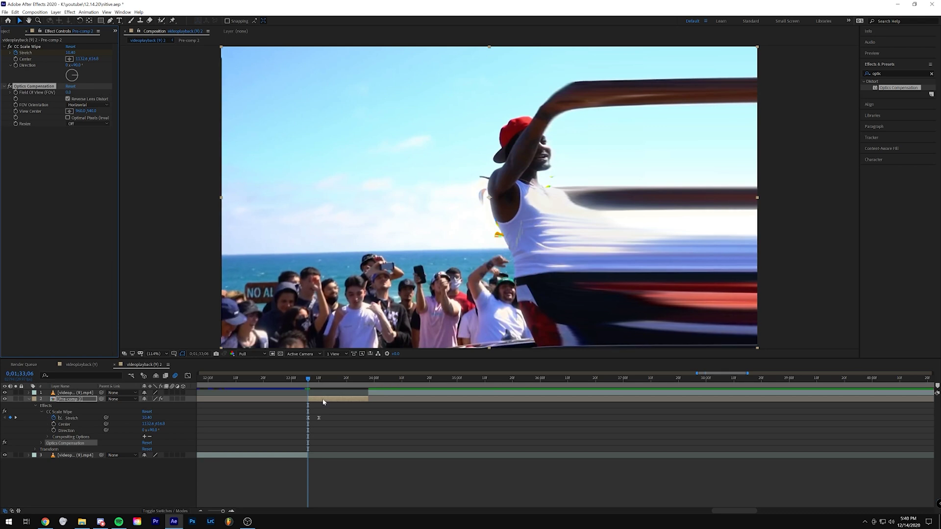
At 1;33;20, set the Optics Compensation Field Of View to about 96.
left_click(348, 385)
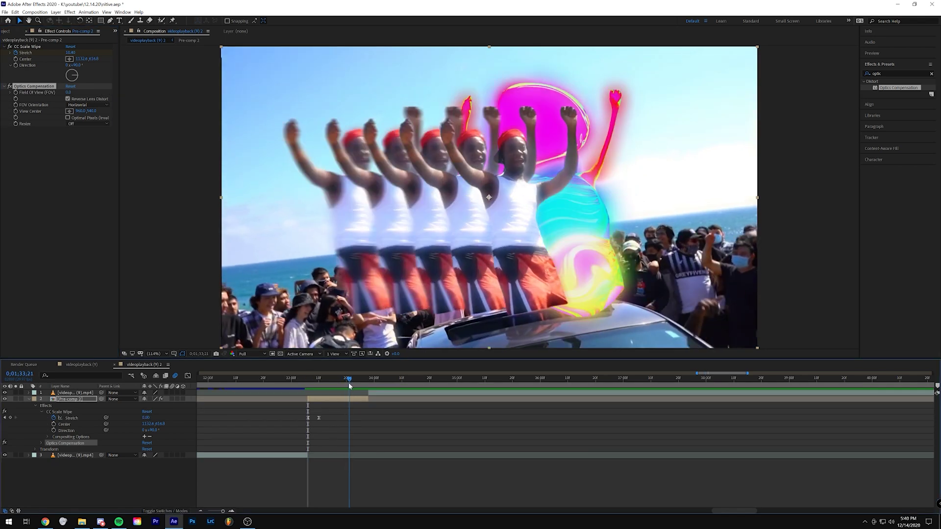
left_click(476, 222)
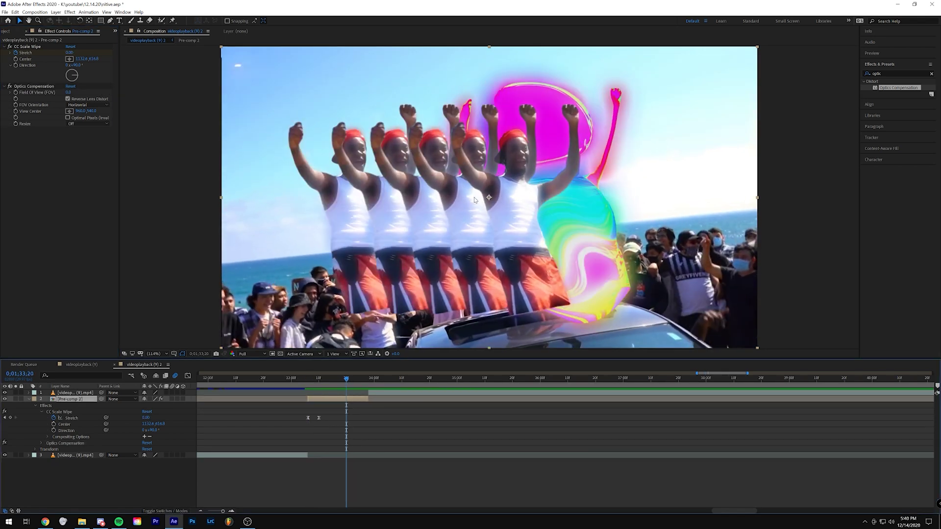
left_click_drag(347, 378, 347, 379)
left_click_drag(69, 92, 422, 94)
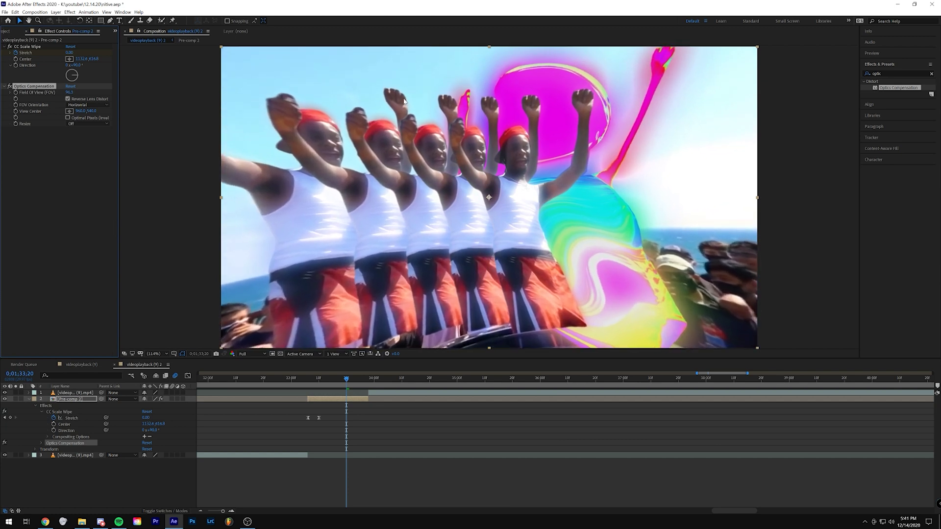
Keyframe the Optics Compensation Field Of View at 0 at 1;33;06 and 1;33;28.
left_click(308, 378)
right_click(27, 91)
left_click(51, 153)
left_click(368, 378)
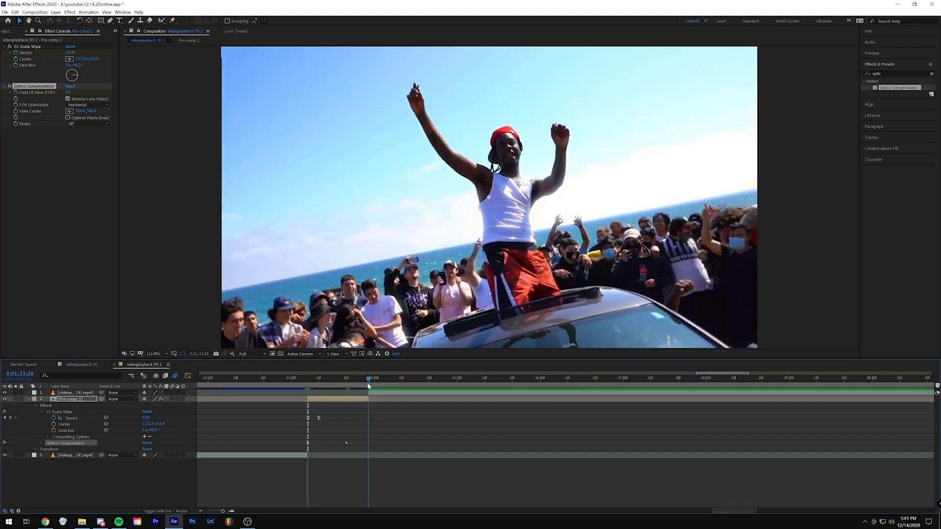
right_click(35, 92)
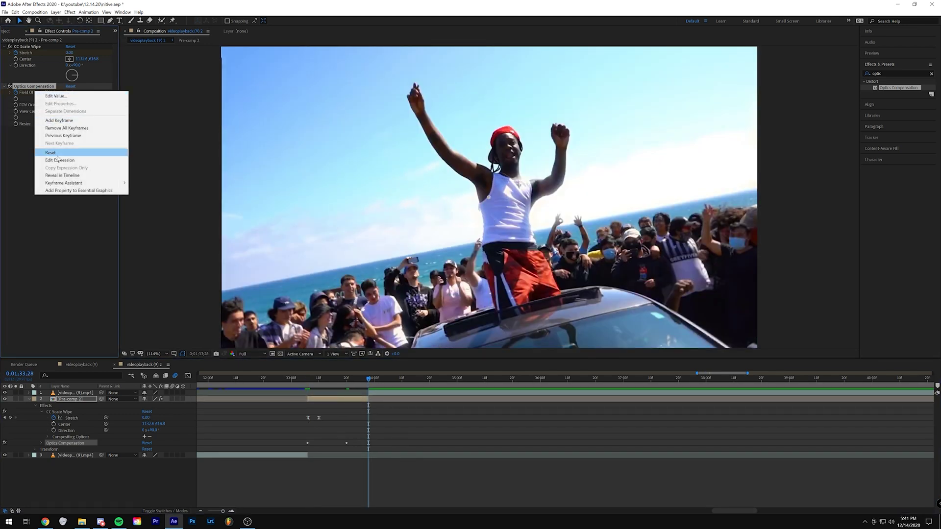
left_click(59, 120)
Play back the transition from about 1;33;02 to check the lens distortion animation.
left_click(307, 377)
key("space")
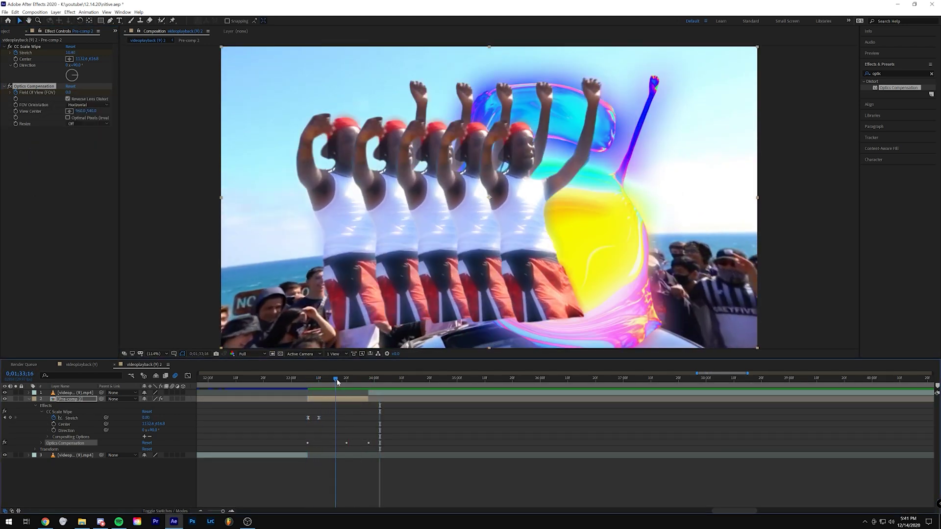
left_click(297, 380)
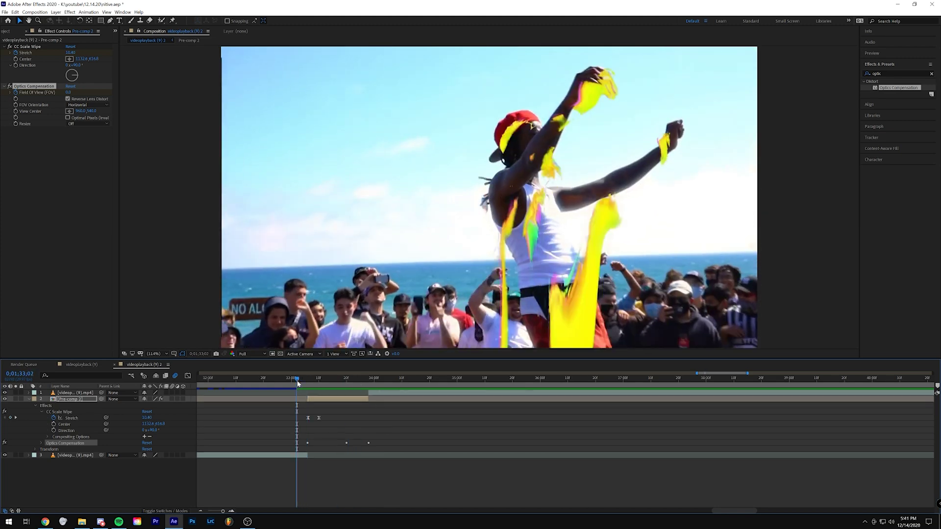
key("space")
key("space")
key("space")
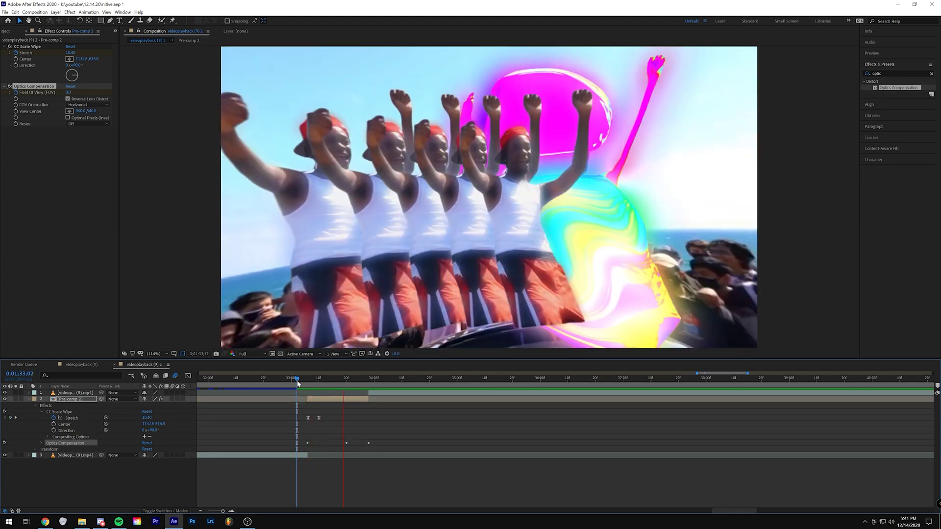
Apply uni.Chromatic Aberration to the pre-comp and scrub through the transition to check the colour fringing.
left_click_drag(297, 381, 346, 381)
left_click(931, 74)
type("chro")
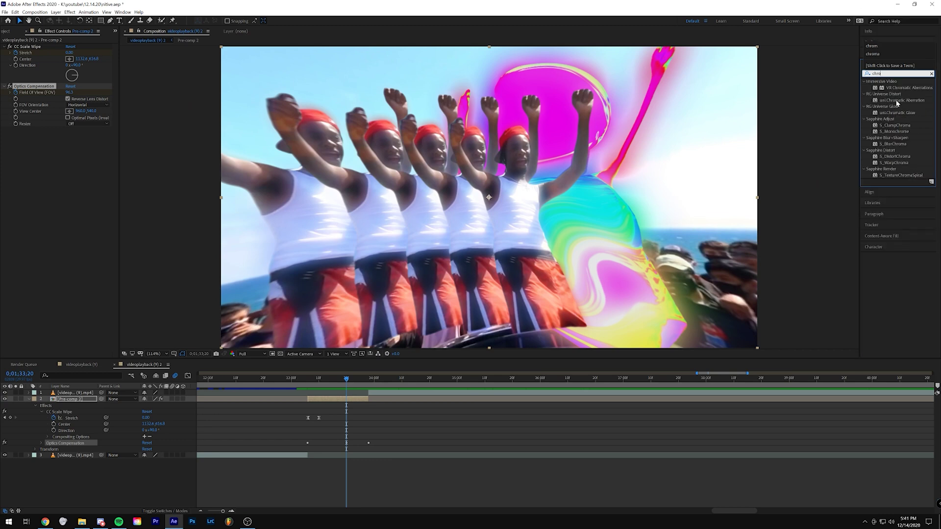
left_click_drag(896, 101, 110, 238)
mouse_move(343, 382)
left_mouse_down()
mouse_move(309, 389)
mouse_move(351, 390)
left_mouse_up()
key("space")
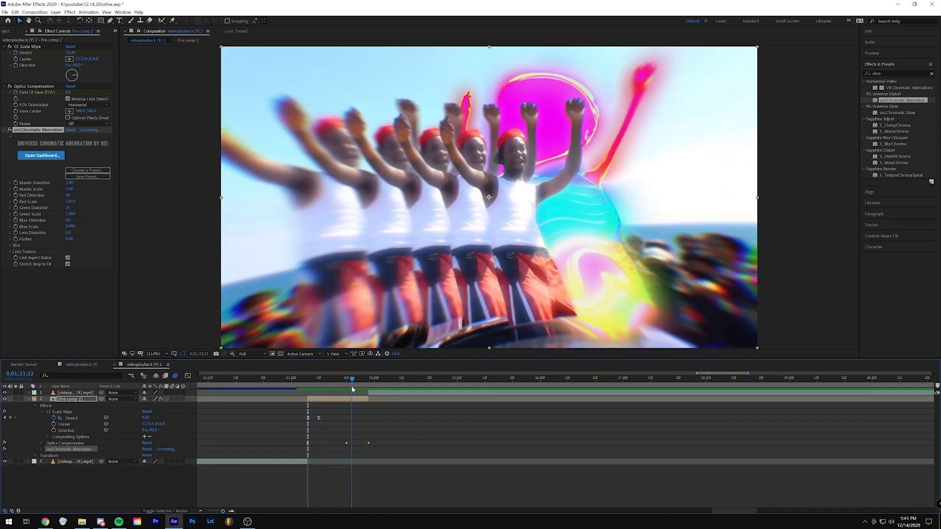
Find the Sapphire S_Glow effect and apply it to the pre-comp at 1;33;20.
left_click_drag(882, 74, 805, 81)
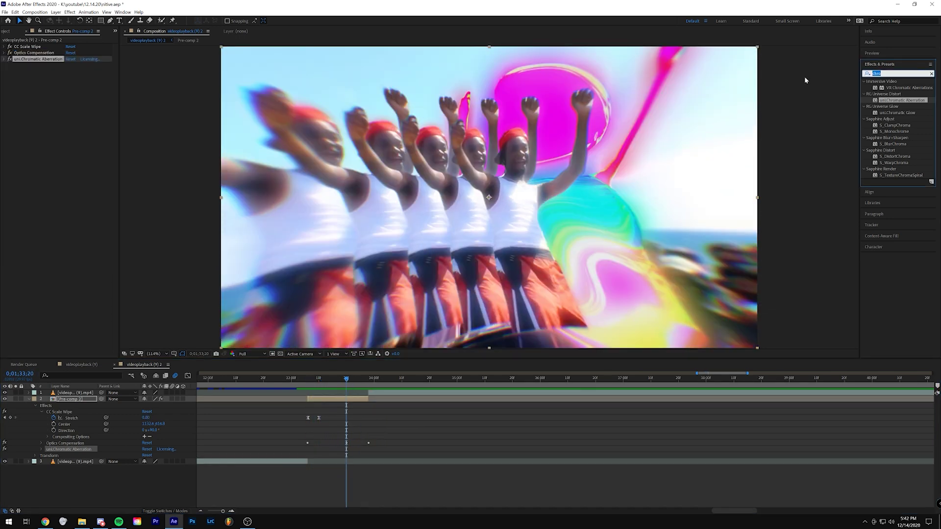
type("glow")
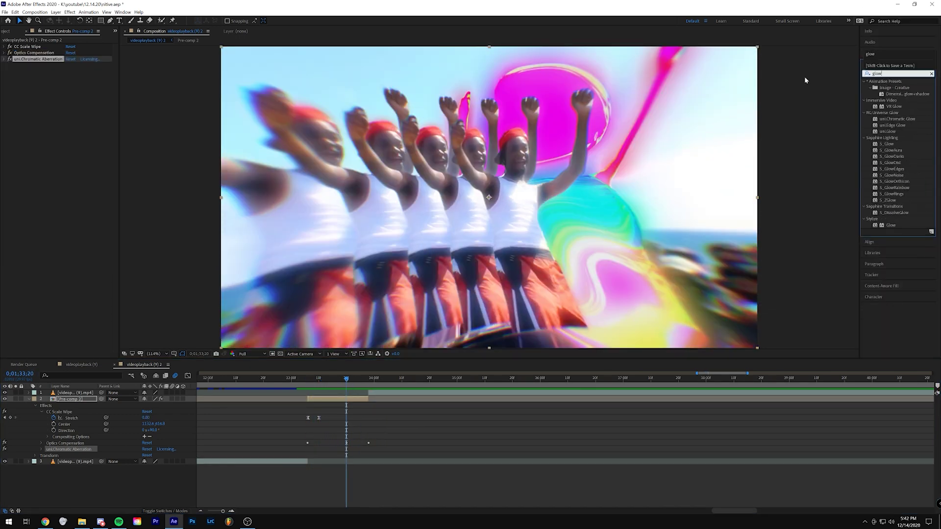
left_click_drag(887, 144, 711, 205)
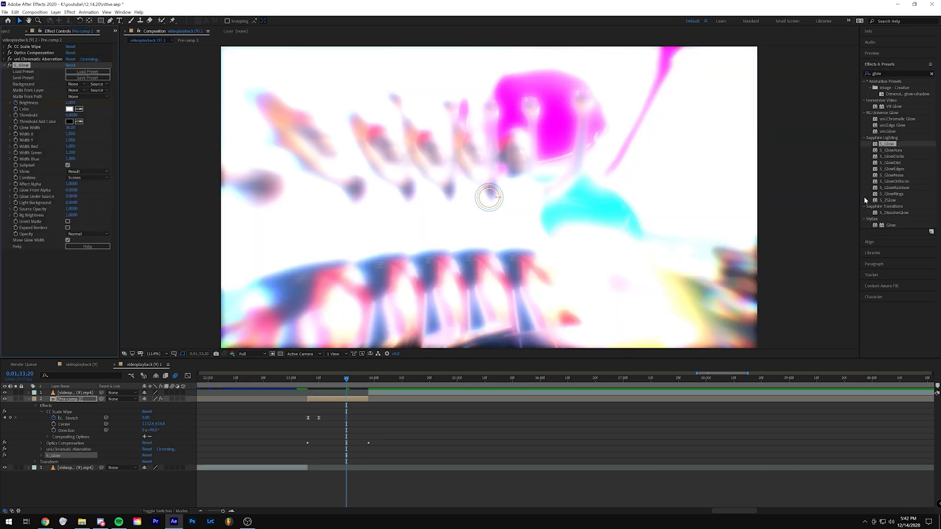
Keyframe the S_Glow Brightness at 0 at 1;33;06 and 1;33;28, around the peak of 2 at 1;33;20.
left_click_drag(367, 378, 307, 382)
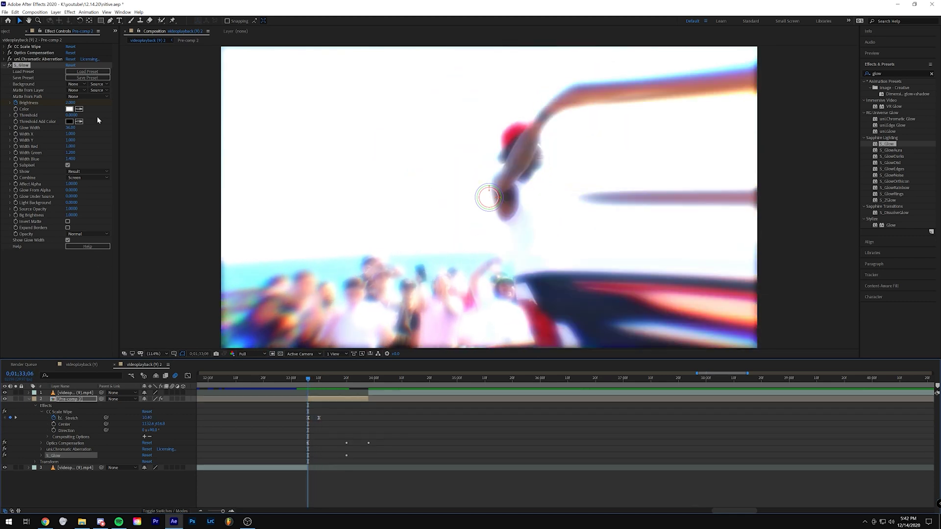
left_click(72, 102)
left_click(54, 292)
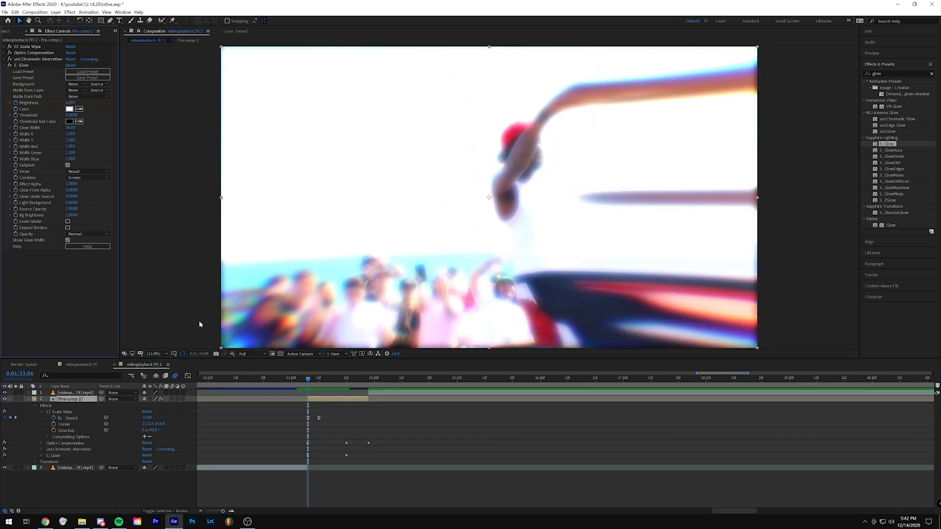
left_click_drag(349, 385, 368, 390)
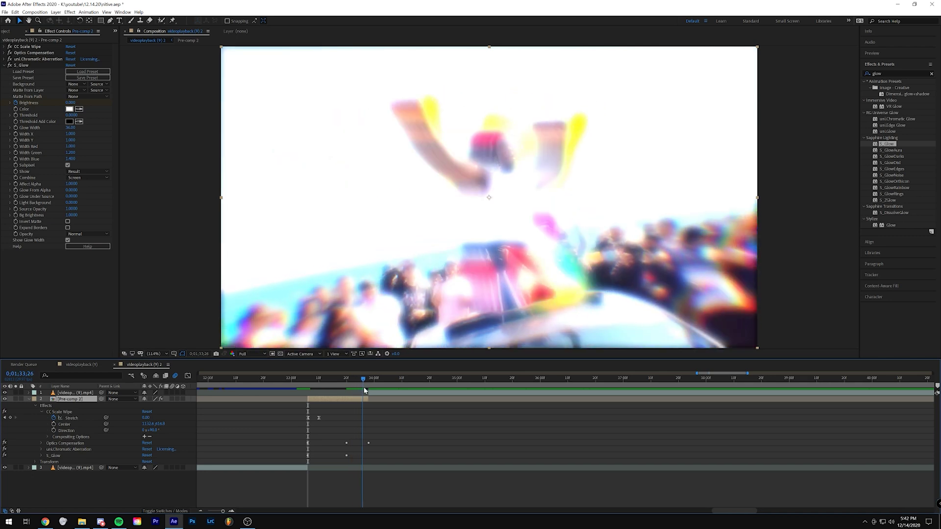
left_click(70, 102)
type("0")
Reveal the three S_Glow Brightness keyframes in the timeline and apply Easy Ease to them.
left_click(41, 455)
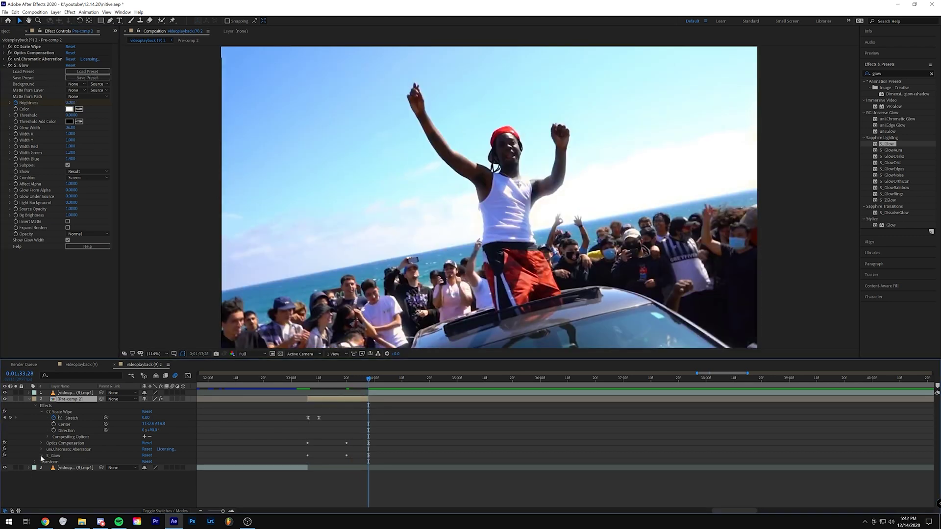
left_click_drag(399, 425, 248, 440)
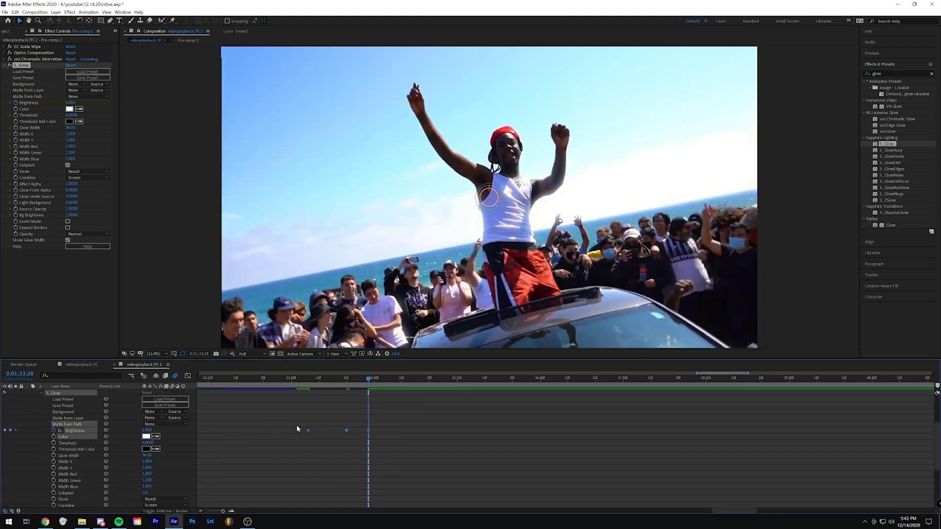
left_click_drag(307, 381, 350, 387)
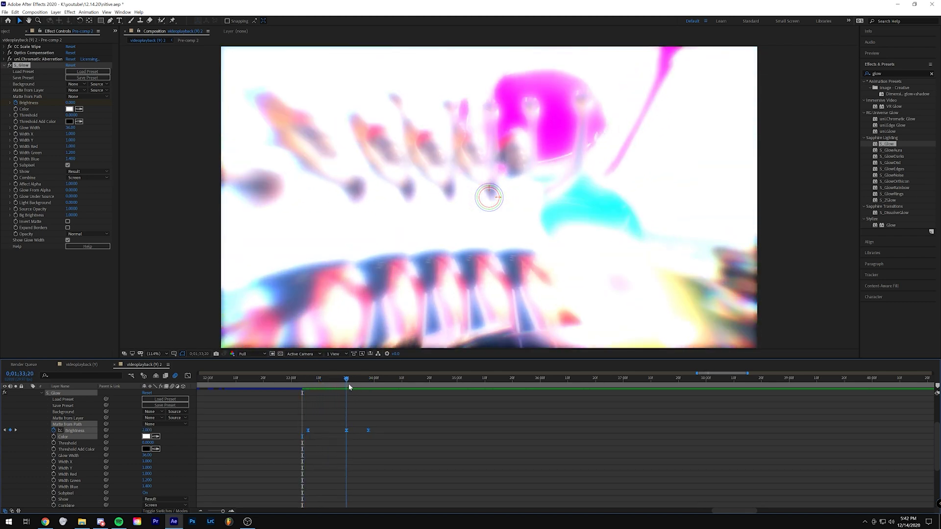
Shape the Brightness speed graph into a sharp spike at 1;33;20 and play back the glow flash.
left_click(189, 376)
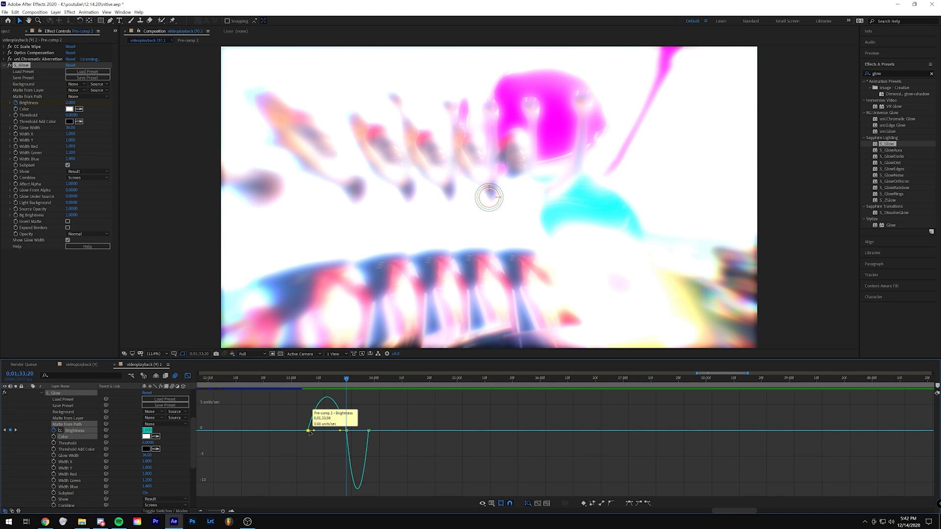
left_click_drag(312, 431, 357, 474)
left_click_drag(330, 387, 355, 389)
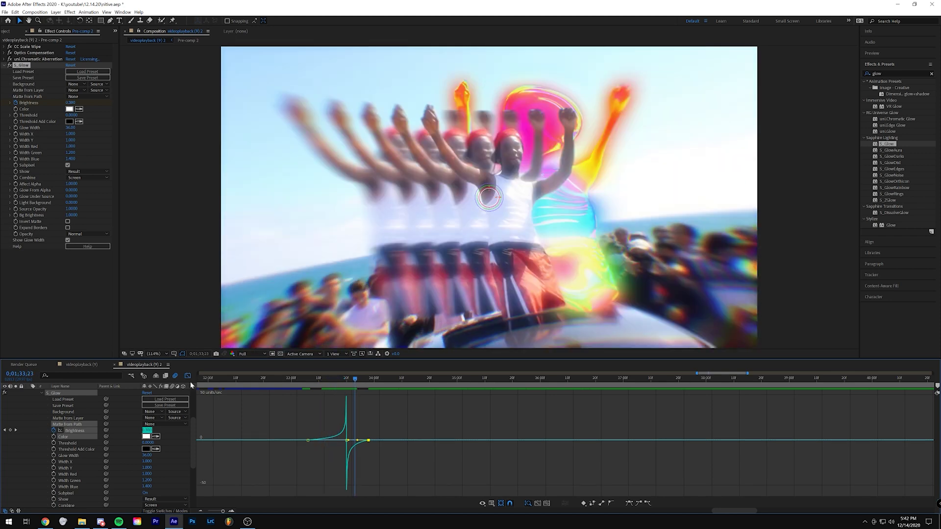
left_click(308, 440)
left_click_drag(328, 442, 332, 444)
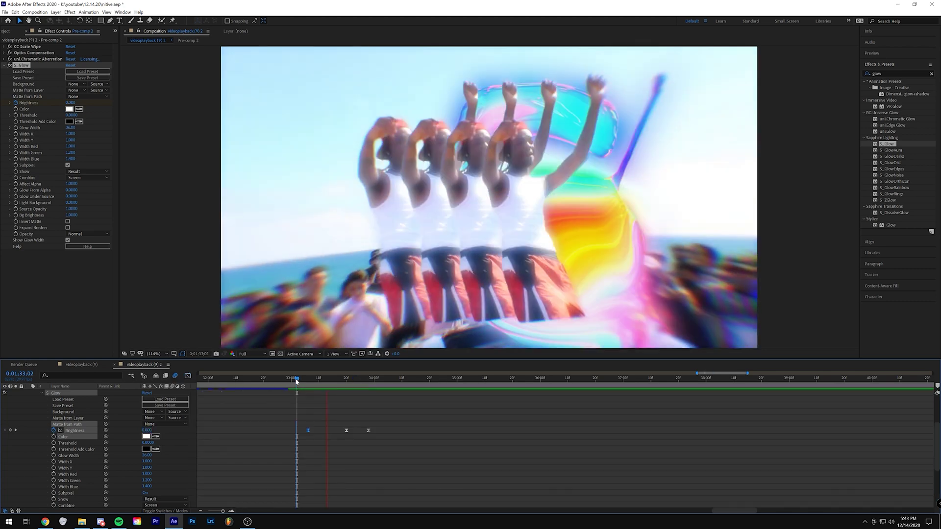
key("space")
key("space")
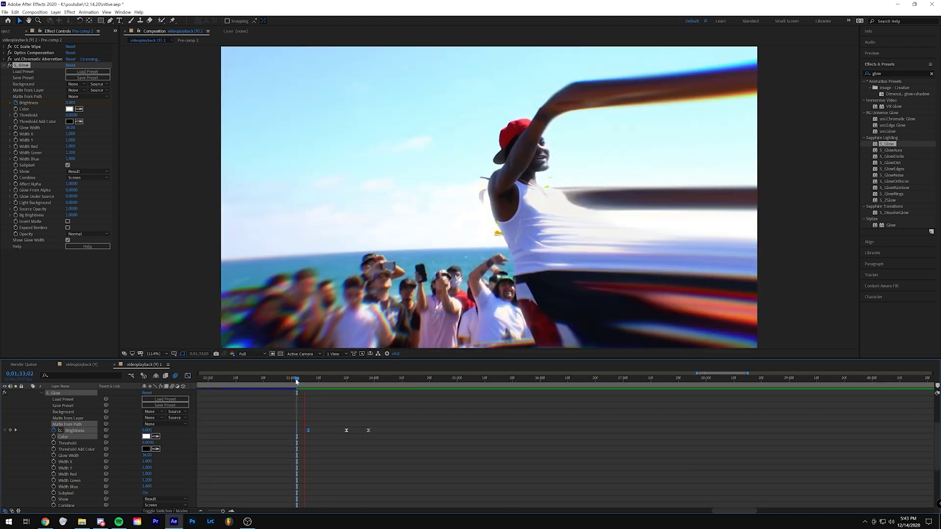
Change the S_Glow color to light cyan and scrub around 1;33;20 to check the tint.
left_click_drag(297, 383, 346, 389)
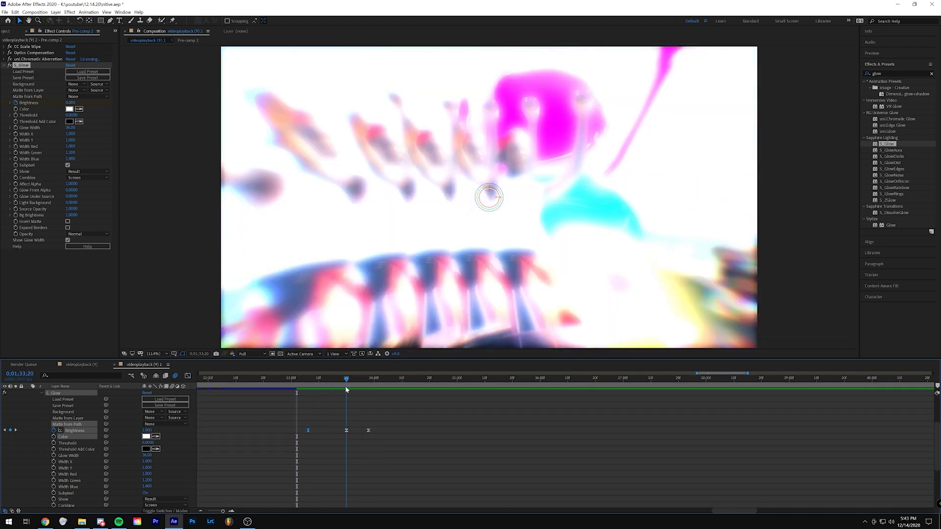
left_click(70, 110)
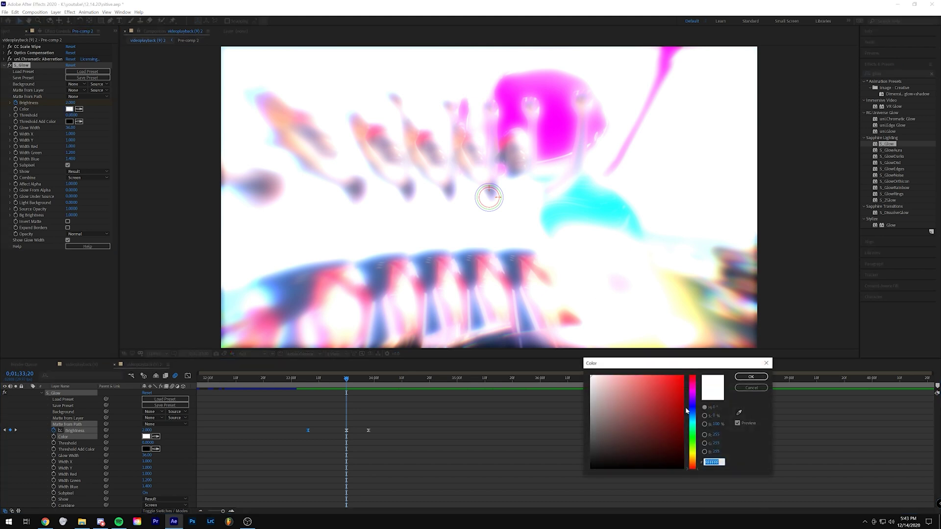
left_click(693, 422)
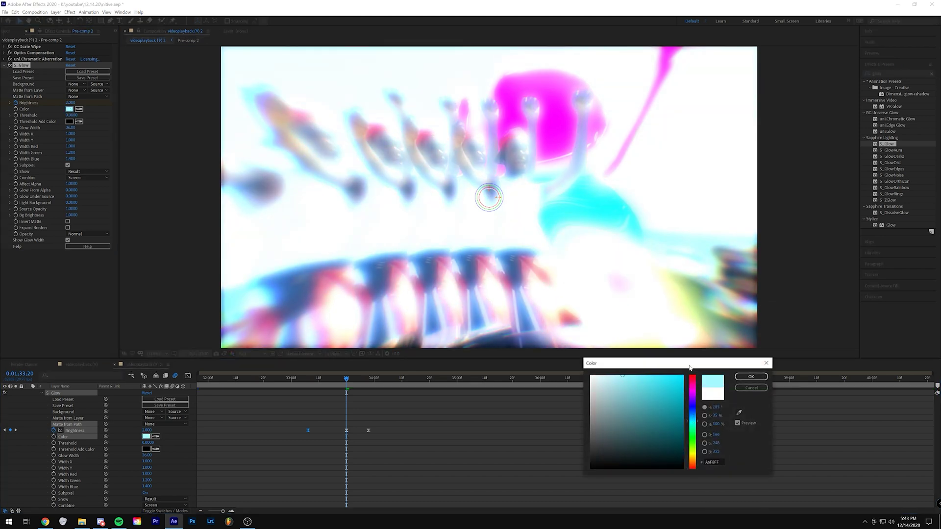
left_click(751, 376)
mouse_move(355, 383)
left_mouse_down()
mouse_move(371, 383)
mouse_move(329, 388)
mouse_move(346, 392)
left_mouse_up()
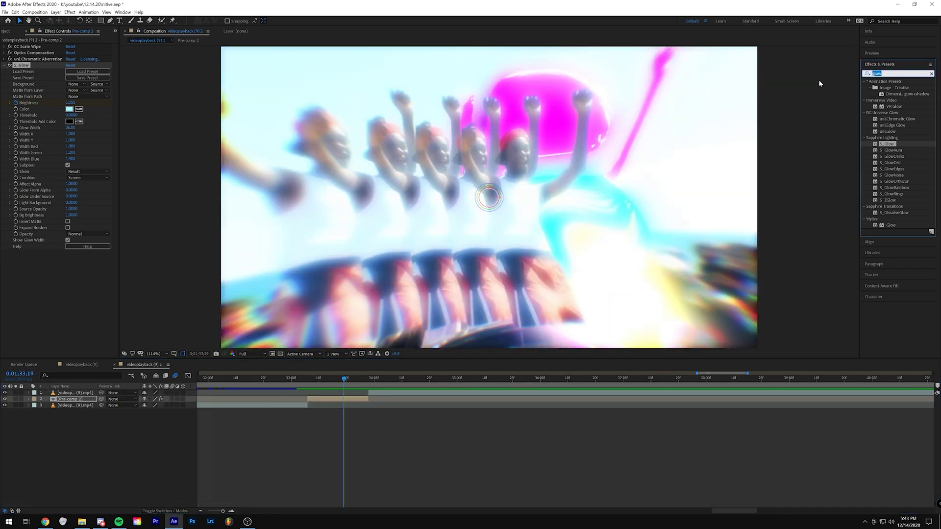
Apply S_Flicker to the pre-comp, set its Rand Freq to 15 and check the result around 1;33;20.
type("flicke")
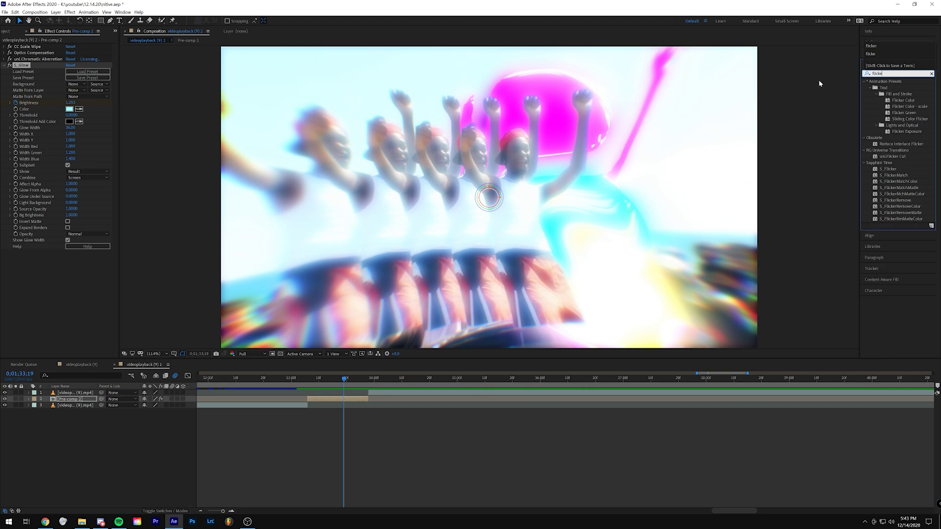
left_click_drag(887, 169, 337, 402)
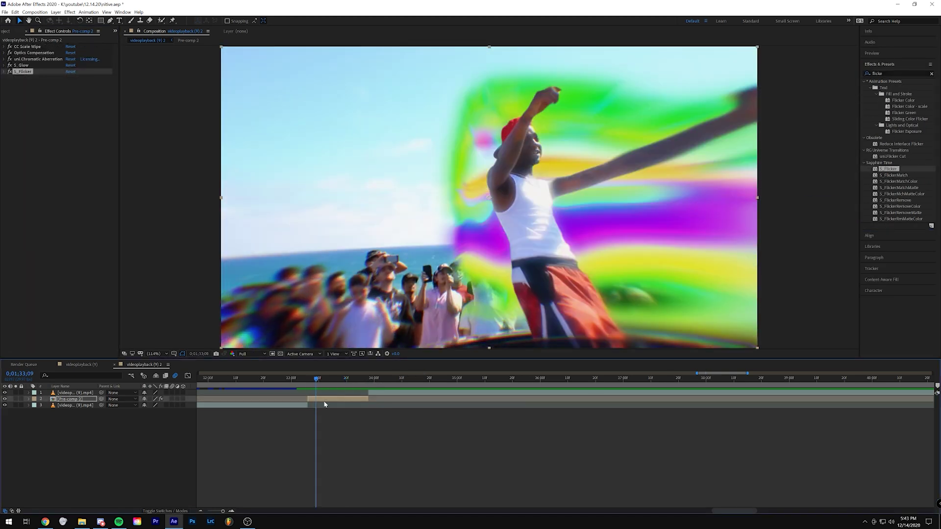
left_click(325, 404)
left_click(326, 399)
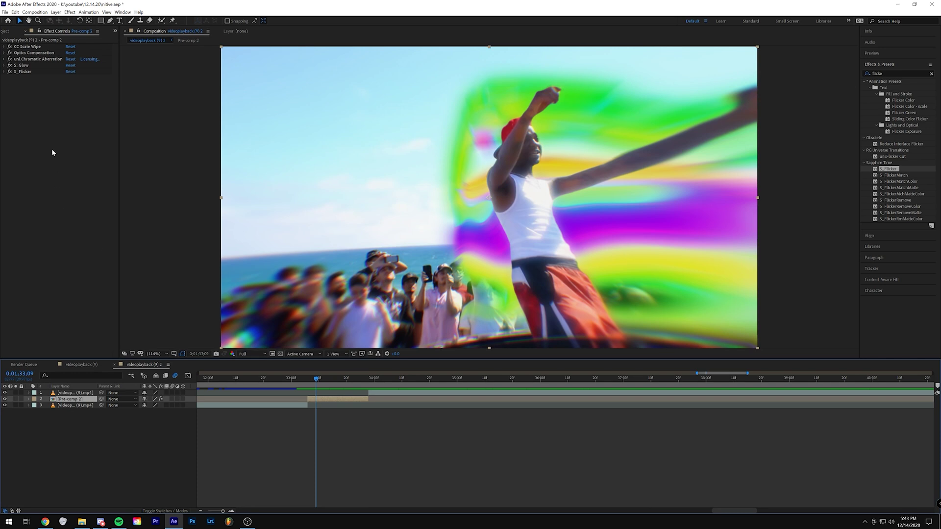
left_click(4, 71)
left_click(70, 108)
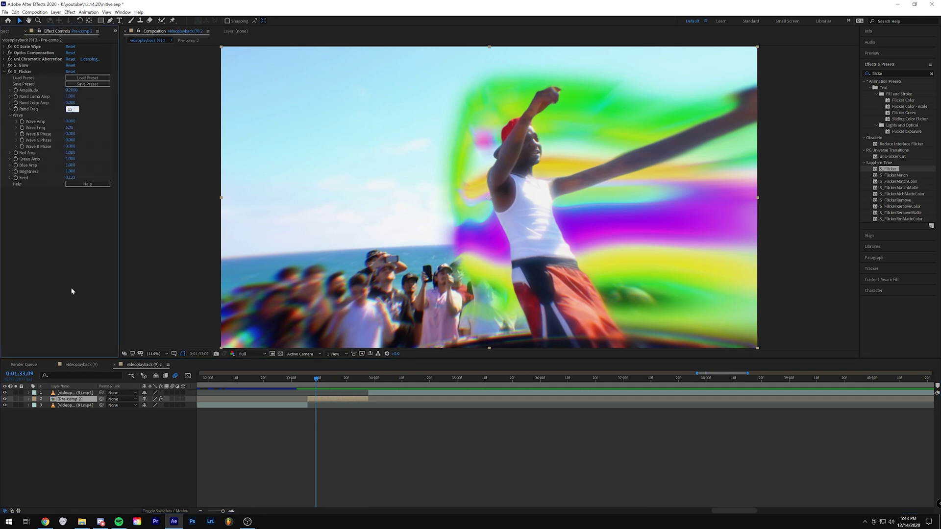
left_click(339, 386)
left_click_drag(337, 385, 339, 384)
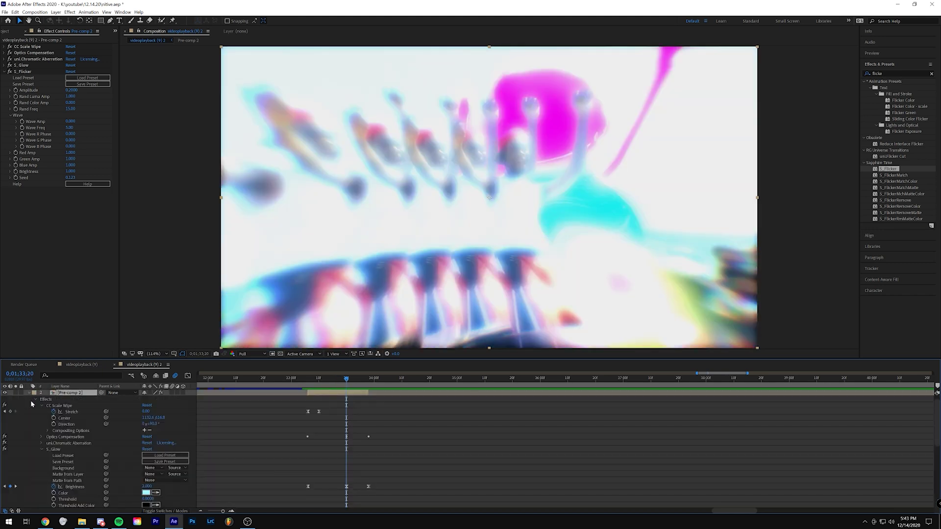
Collapse the pre-comp's effect properties, make the pre-comp a 3D layer and add a new camera to the composition.
left_click(36, 400)
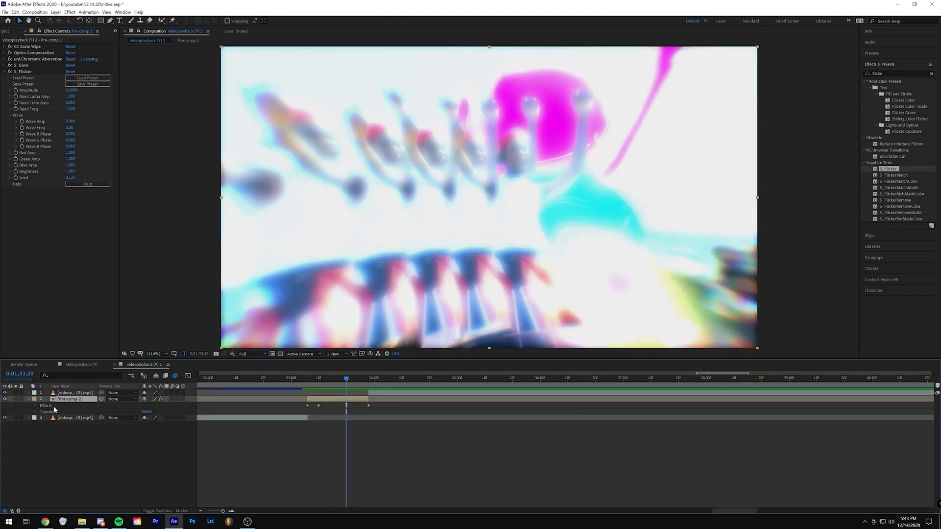
left_click(183, 399)
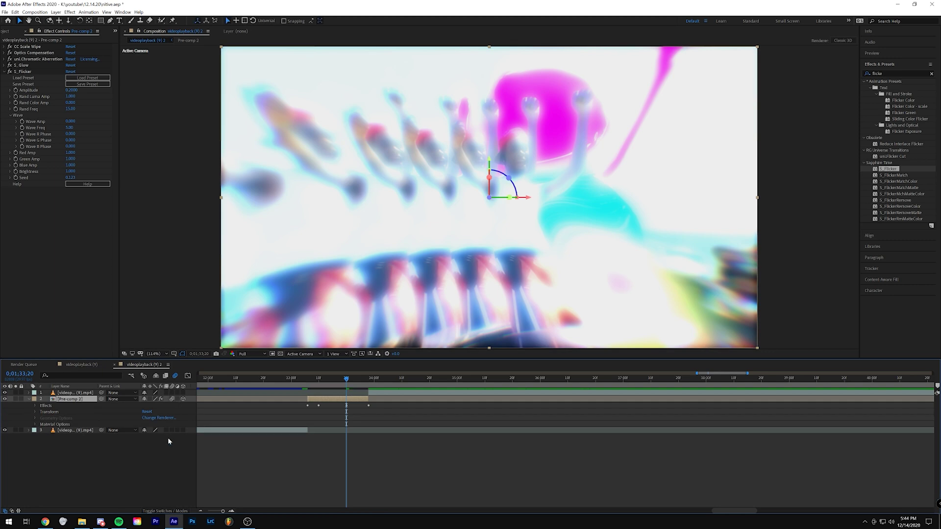
right_click(146, 447)
right_click(82, 457)
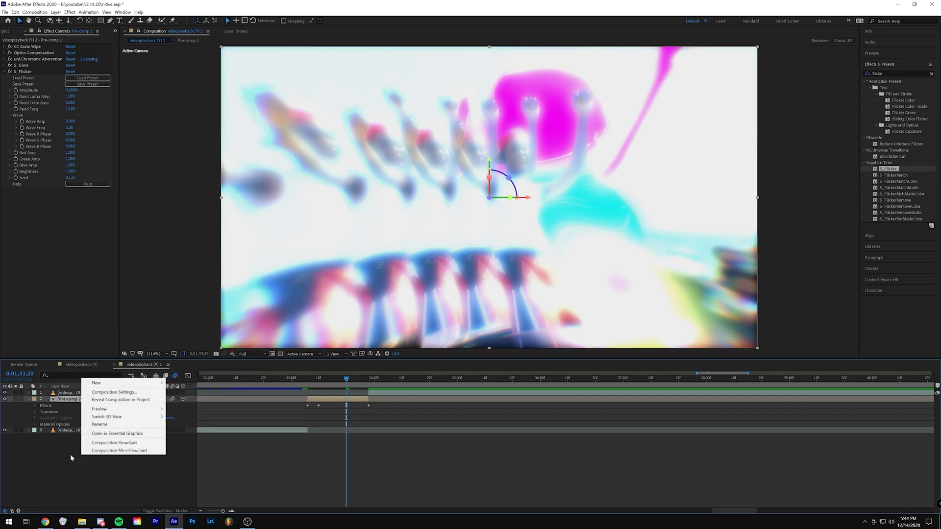
mouse_move(147, 383)
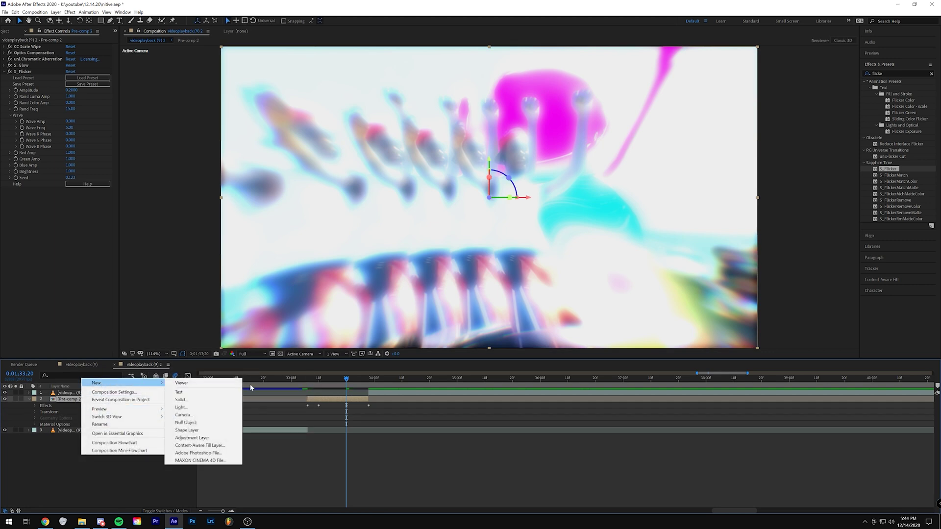
left_click(183, 415)
left_click(544, 340)
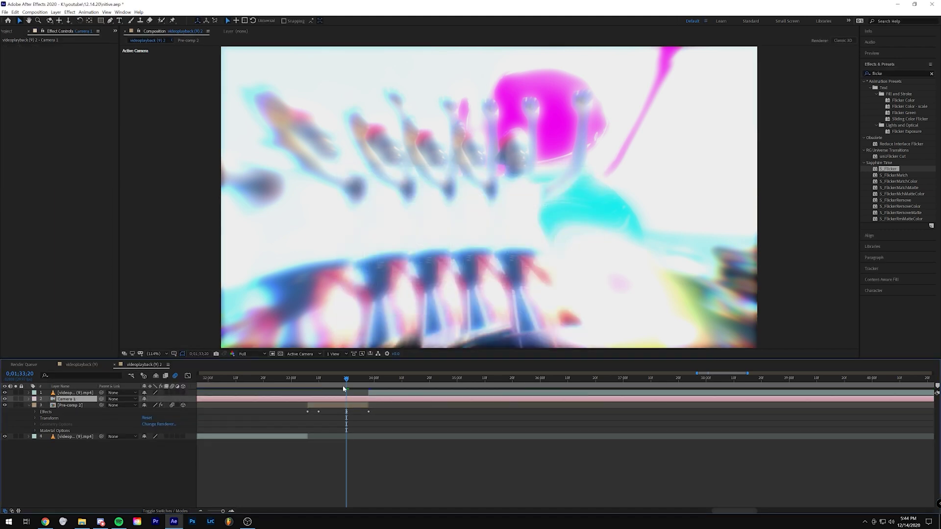
Split the camera layer at 1;33;06 and 1;33;28 and keep only the part spanning the pre-comp.
left_click_drag(345, 382, 308, 383)
key("ctrl+shift+d")
left_click(371, 379)
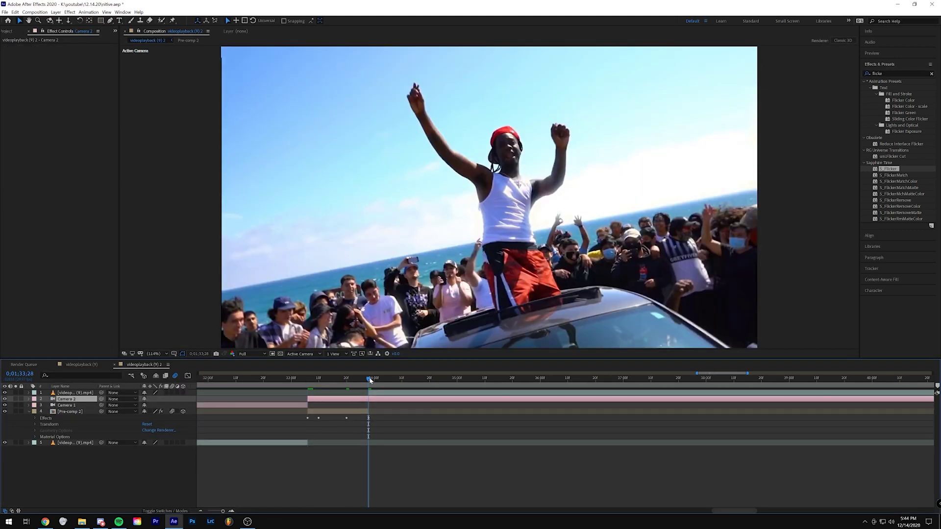
key("ctrl+shift+d")
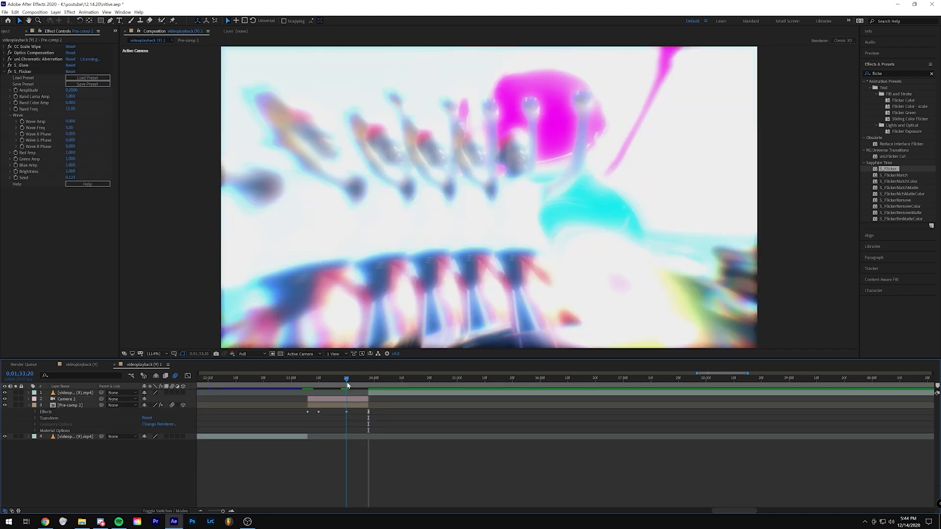
Reveal the camera's Transform properties and set starting keyframes for all of them at 1;33;06.
left_click(29, 399)
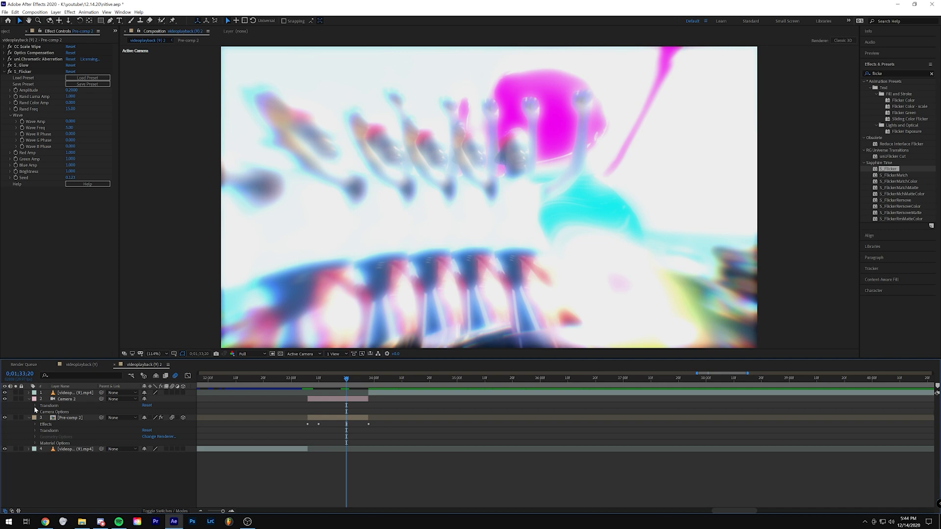
left_click(35, 406)
left_click(309, 388)
left_click_drag(47, 411, 47, 443)
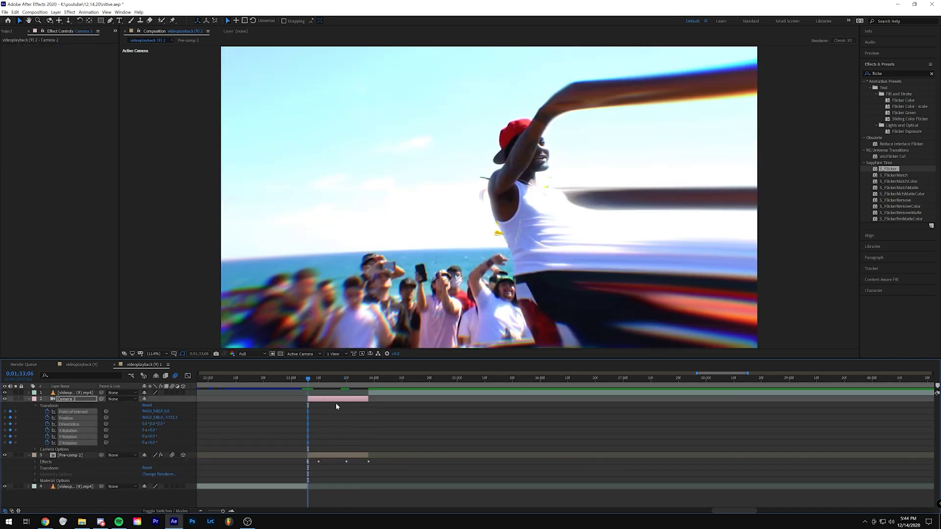
At 1;33;20, dolly the camera in, recentre the view and set its Z Rotation to about -4°.
left_click(336, 378)
left_click(346, 378)
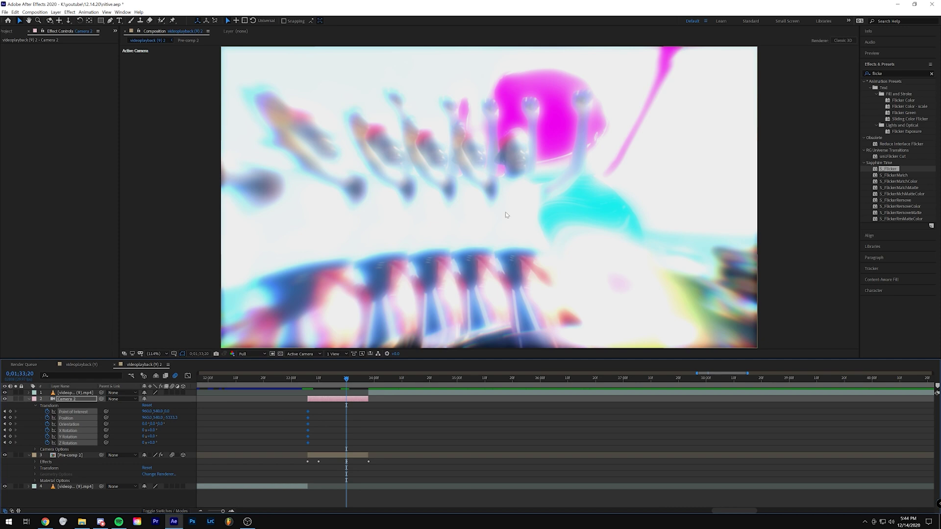
left_click_drag(494, 215, 505, 78)
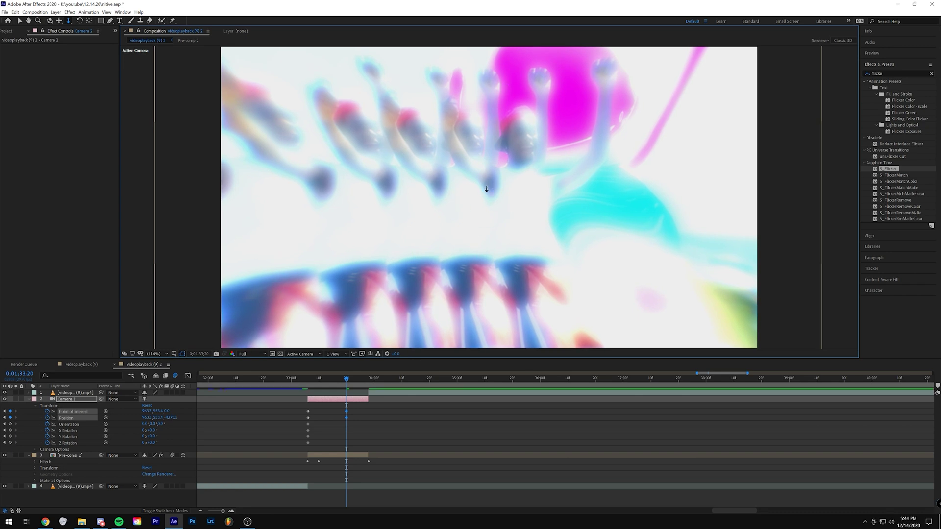
left_click_drag(484, 194, 492, 197)
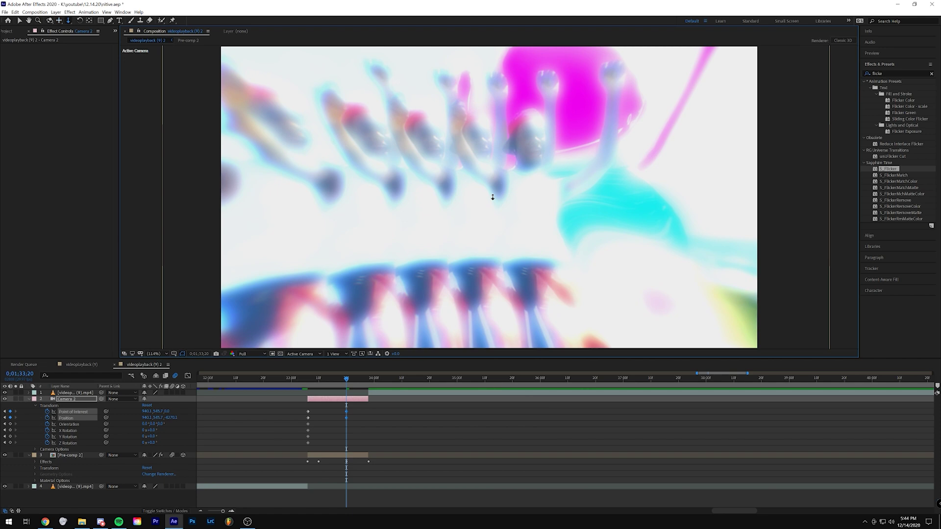
left_click_drag(151, 444, 148, 442)
Reset the camera's point of interest, position, orientation and rotation properties at 1;33;28 to create the ending keyframes.
left_click(368, 381)
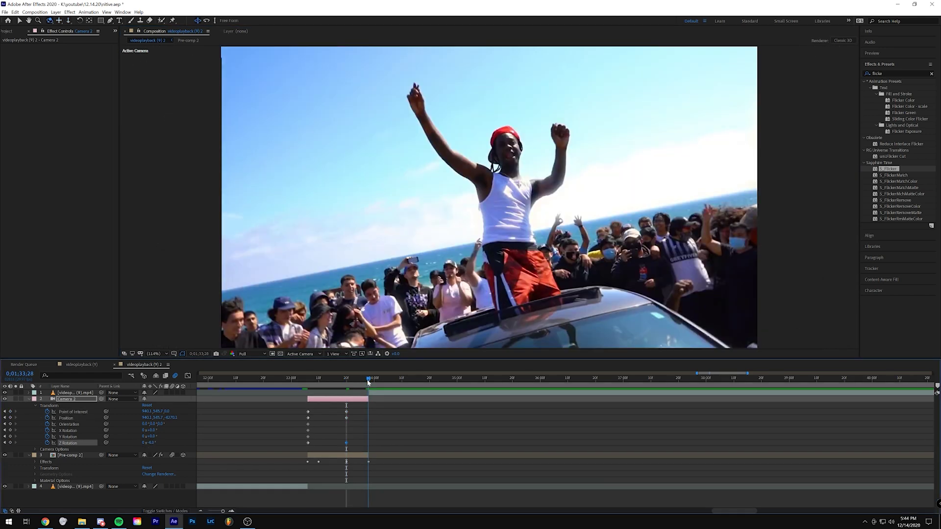
right_click(63, 412)
left_click(79, 371)
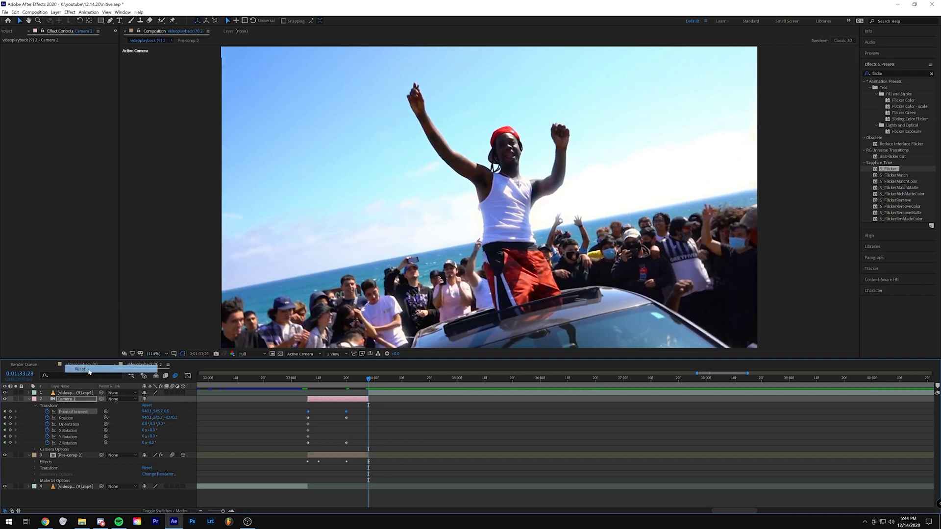
right_click(63, 419)
left_click(81, 378)
right_click(70, 424)
left_click(88, 383)
right_click(69, 430)
left_click(83, 390)
right_click(75, 437)
left_click(86, 394)
Apply Easy Ease to all the camera keyframes and play back the move from just before the transition.
right_click(308, 430)
mouse_move(351, 423)
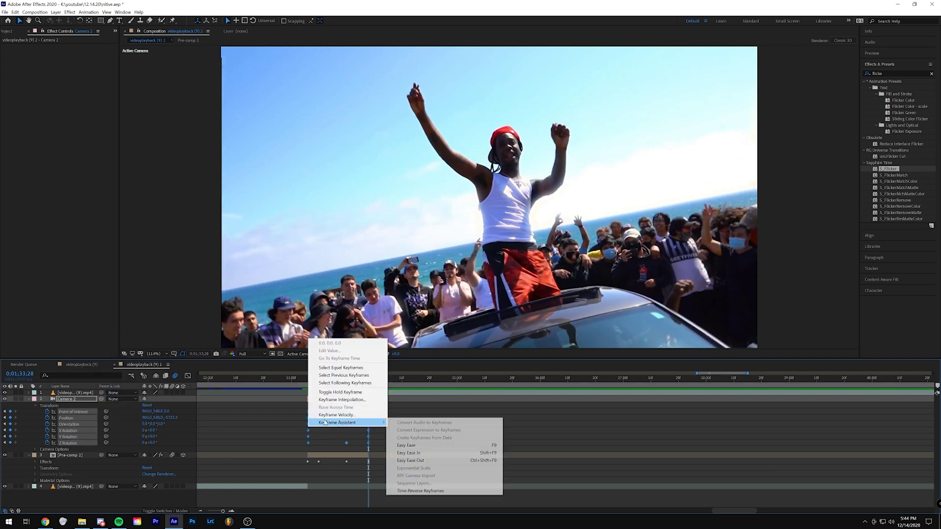
left_click(423, 445)
left_click(302, 379)
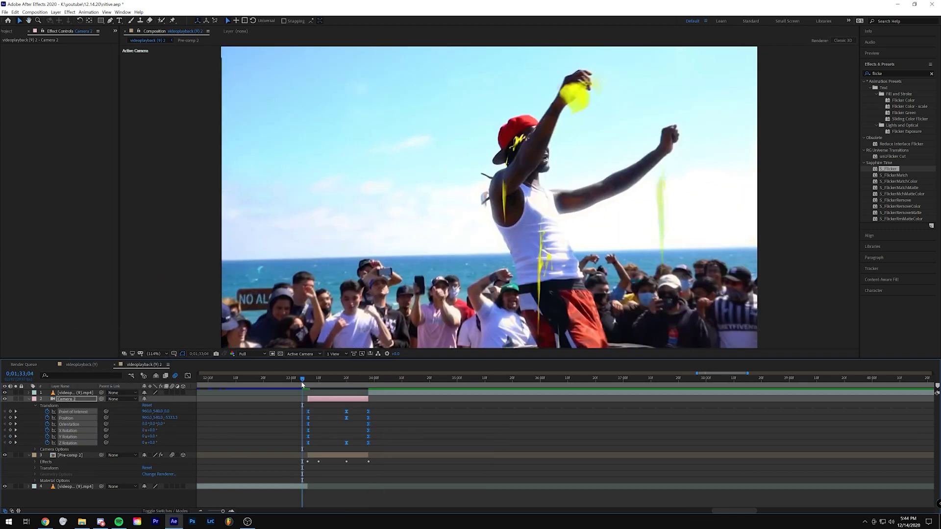
key("space")
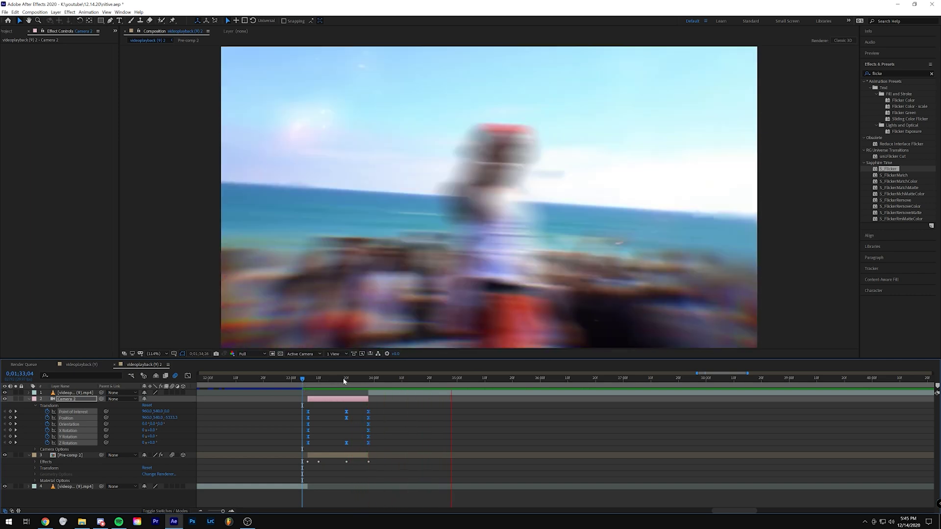
Push the camera further in at 1;33;20 and play back the stronger zoom from the transition's start.
left_click(346, 378)
left_click(352, 423)
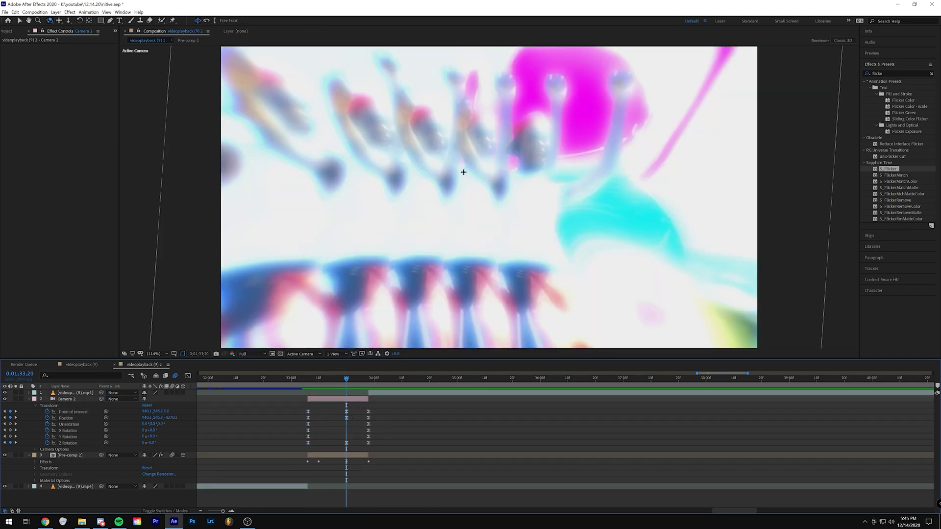
key("c")
left_click_drag(464, 175, 467, 139)
key("v")
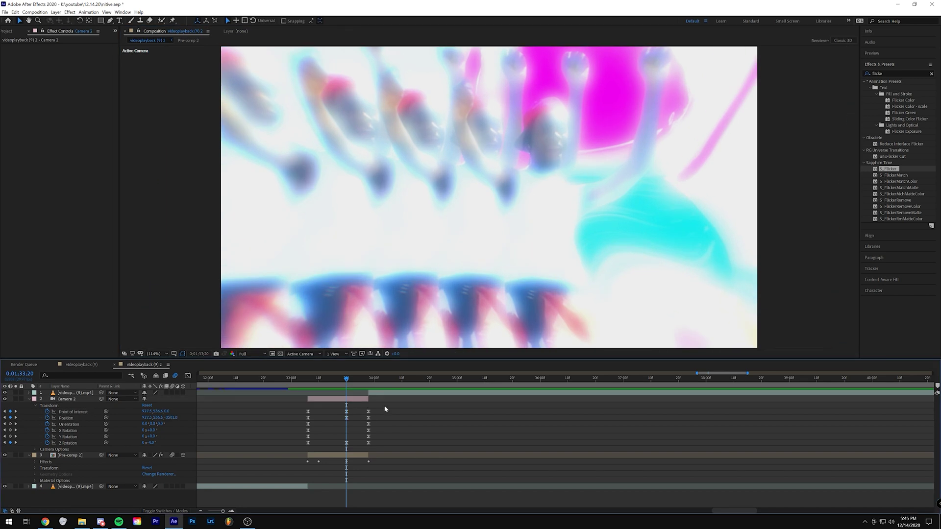
mouse_move(313, 384)
left_mouse_down()
mouse_move(364, 388)
mouse_move(304, 392)
left_mouse_up()
key("space")
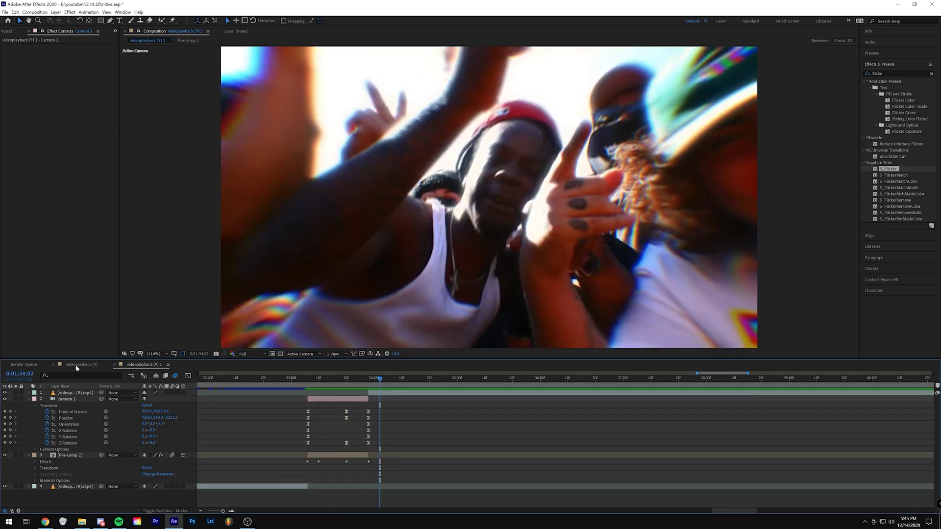
Play the finished transition in the videoplayback (9) composition from 1;32;14 for comparison.
left_click(77, 365)
left_click(631, 379)
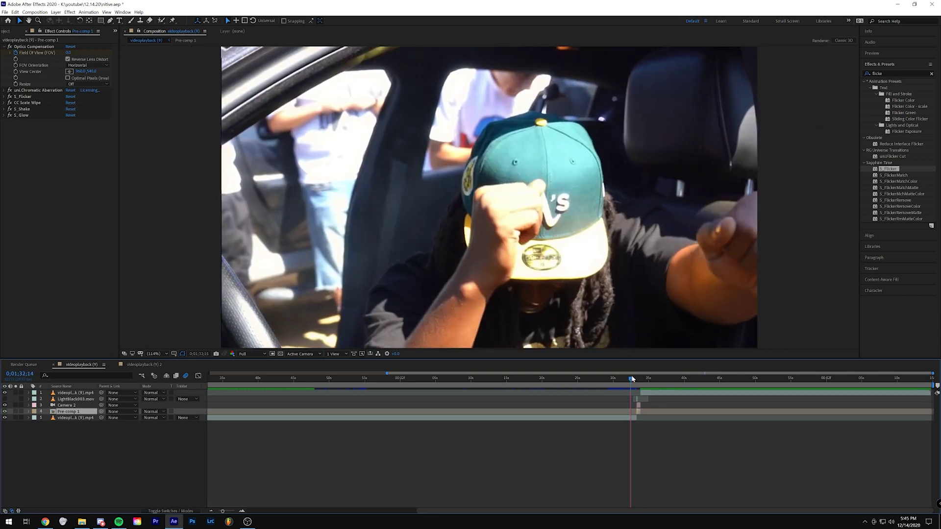
key("space")
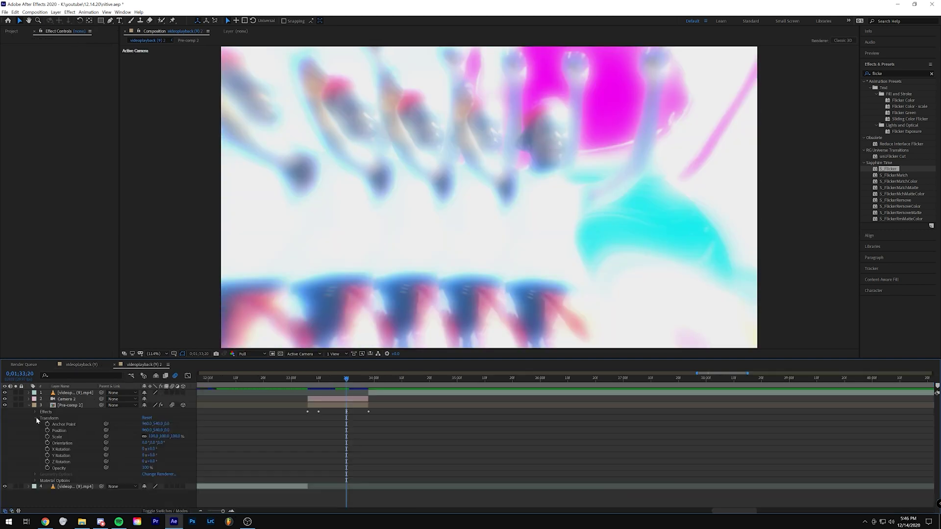
Collapse the pre-comp's Transform group and increase its Optics Compensation Field Of View at 1;33;20.
left_click(36, 418)
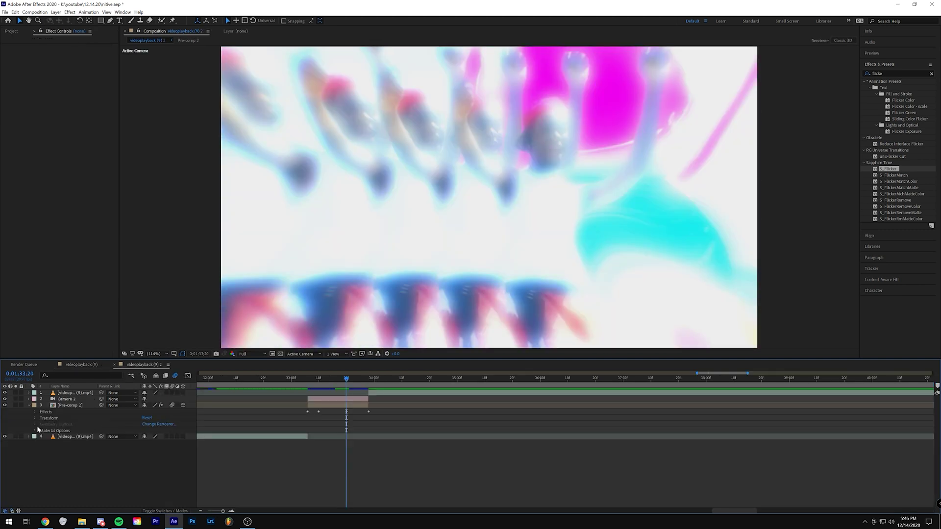
left_click(36, 430)
left_click(36, 431)
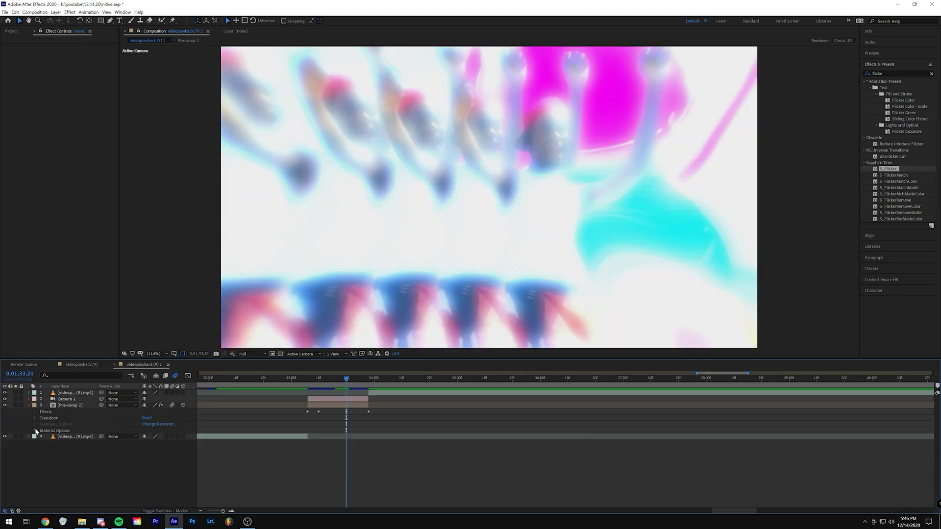
left_click(76, 405)
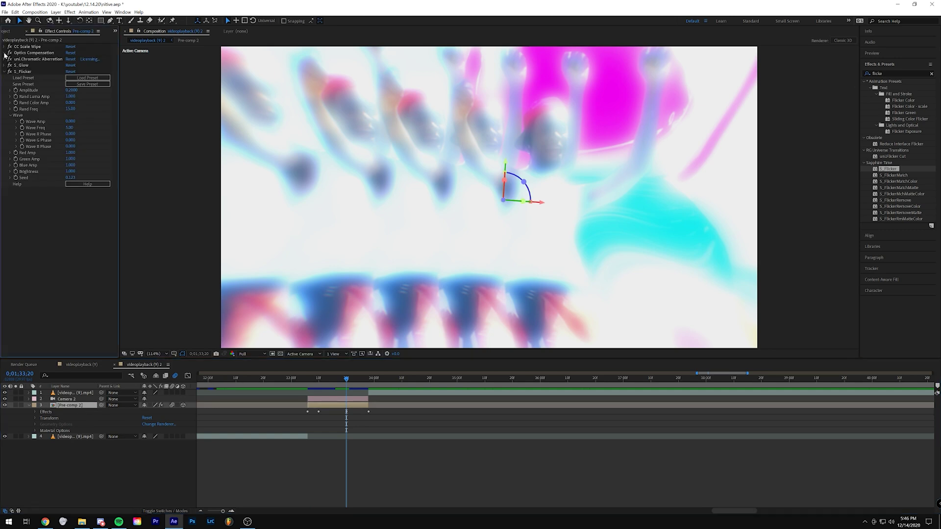
left_click(4, 53)
left_click_drag(72, 59, 86, 59)
left_click(5, 53)
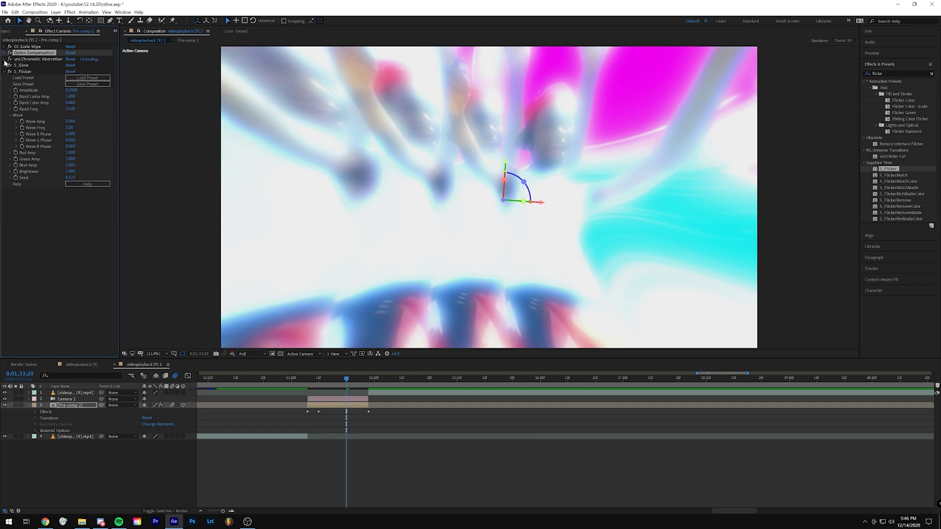
Lower the S_Glow Brightness and Glow Width at 1;33;20 and play back the softer flash.
left_click(4, 65)
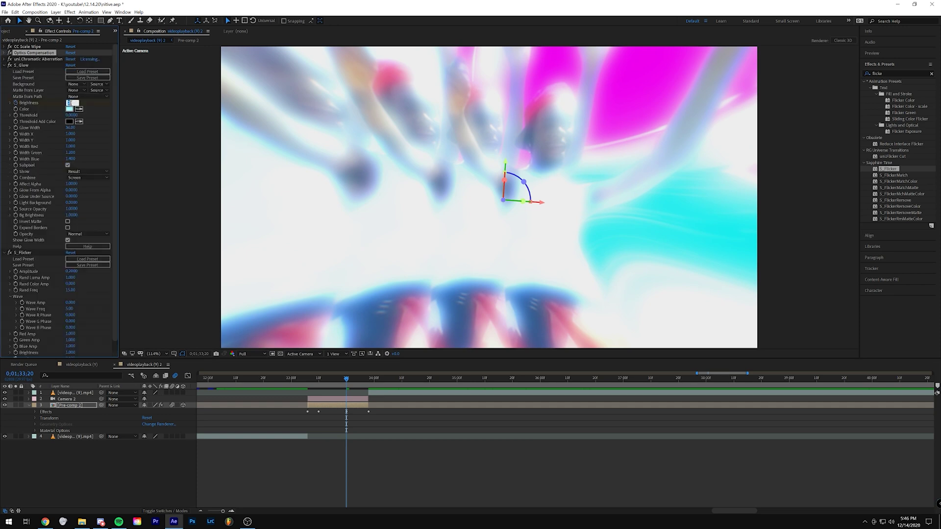
left_click(89, 121)
left_click_drag(75, 128, 66, 129)
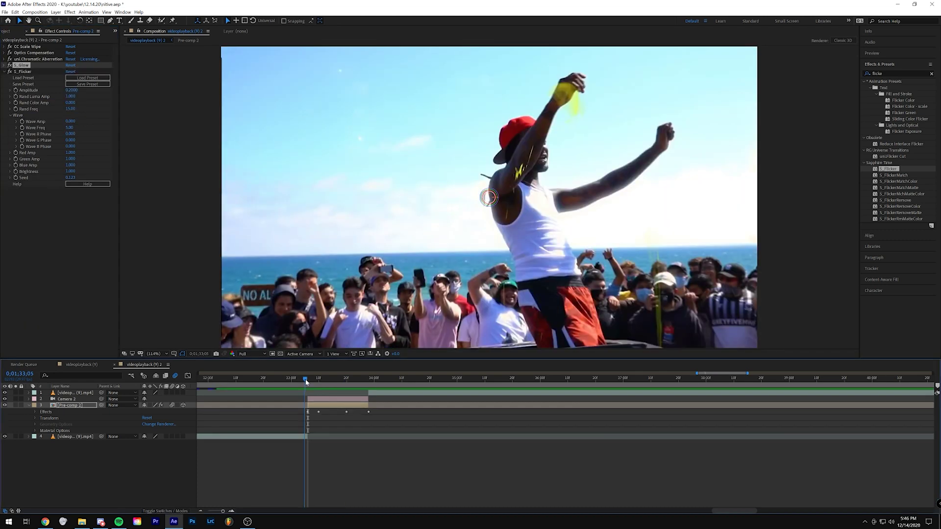
key("space")
key("space")
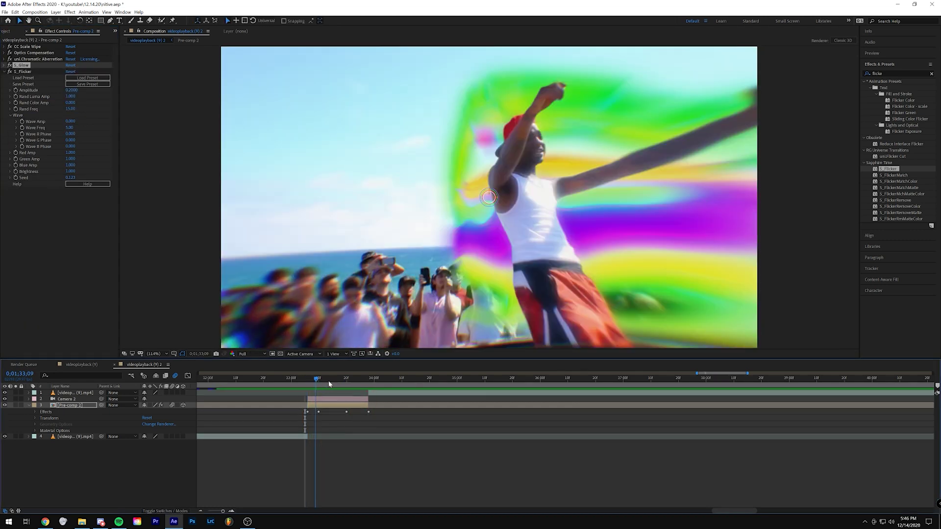
Find S_Shake among the effects, apply it to the pre-comp and scrub through the transition to check the shake.
left_click(901, 73)
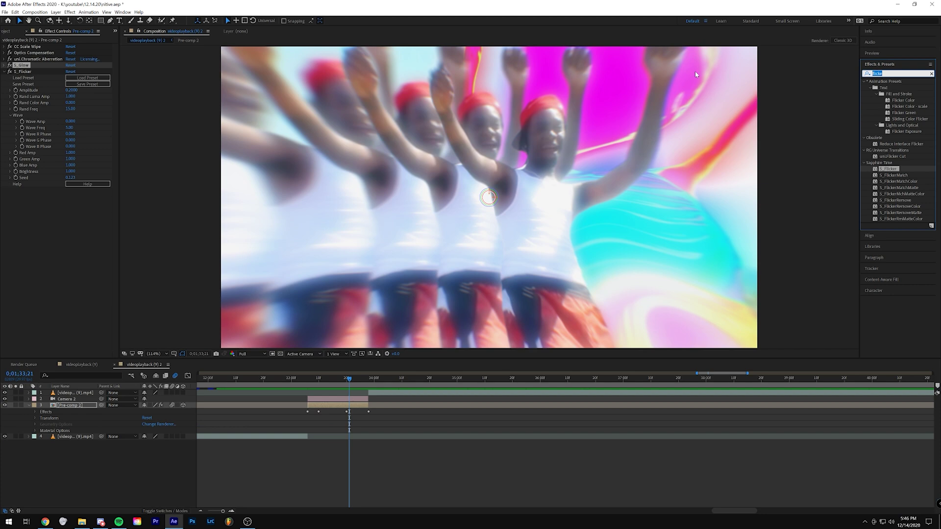
type("shake")
left_click_drag(886, 125, 345, 407)
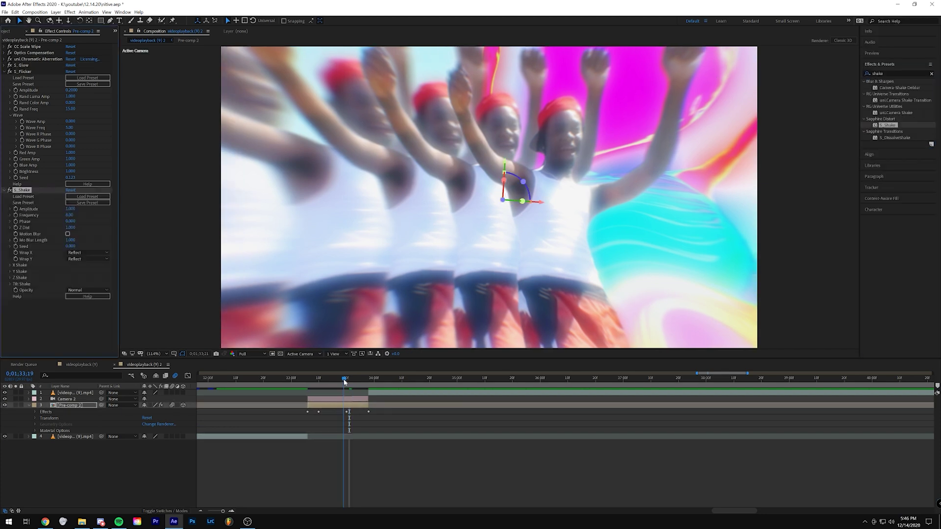
left_click(348, 382)
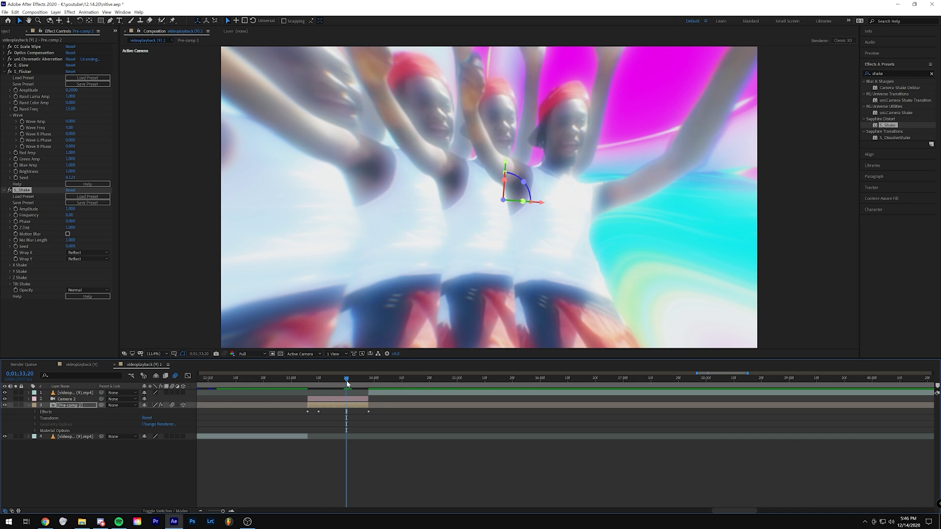
left_click_drag(386, 382, 345, 399)
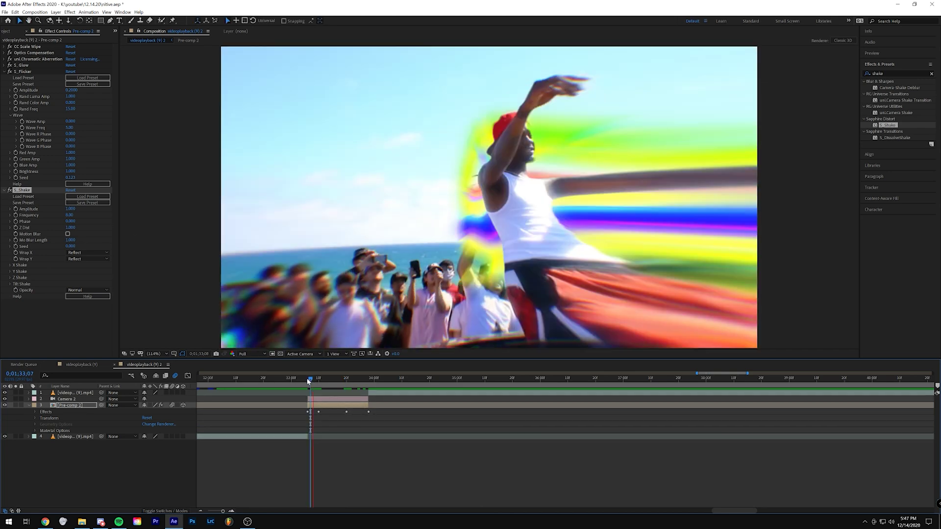
Start keyframing the pre-comp's S_Shake Amplitude at 1;33;20 and set it to 0 at 1;33;06.
left_click_drag(310, 382, 347, 383)
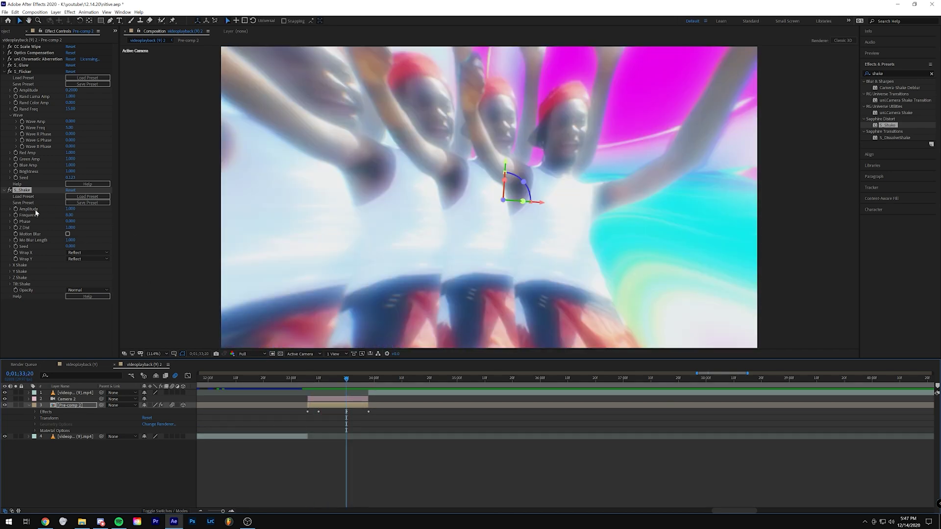
left_click(15, 212)
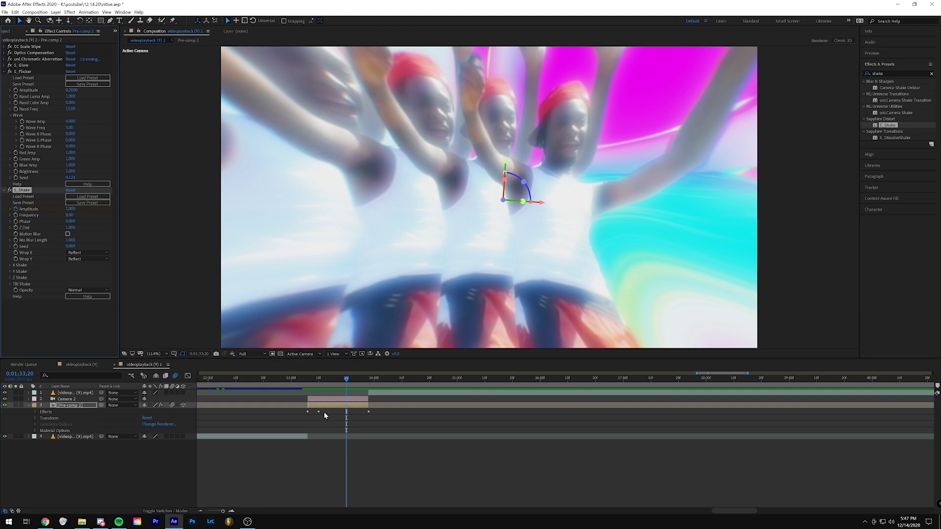
left_click(307, 381)
left_click(70, 209)
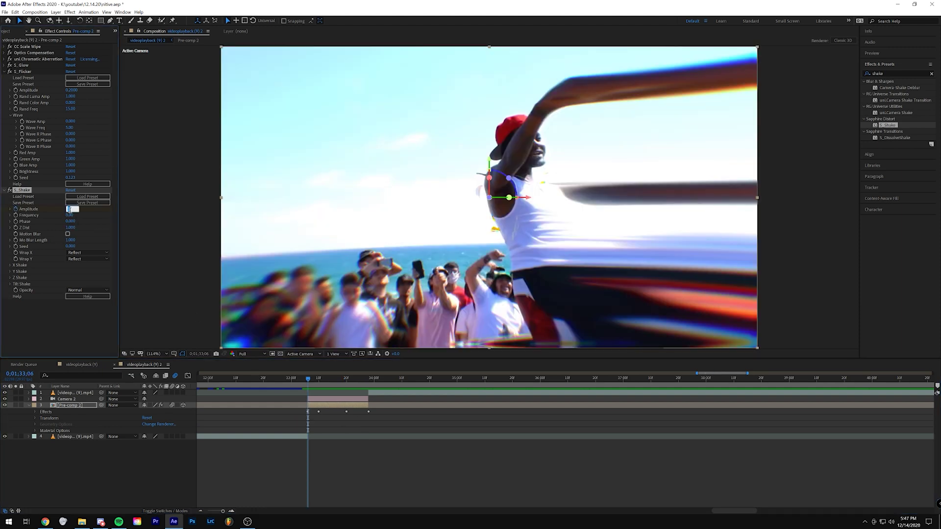
type("0")
key("Return")
Adjust the S_Shake Amplitude at 1;33;20 and scrub through the transition from 1;33;01 to check the shake build-up.
left_click(345, 377)
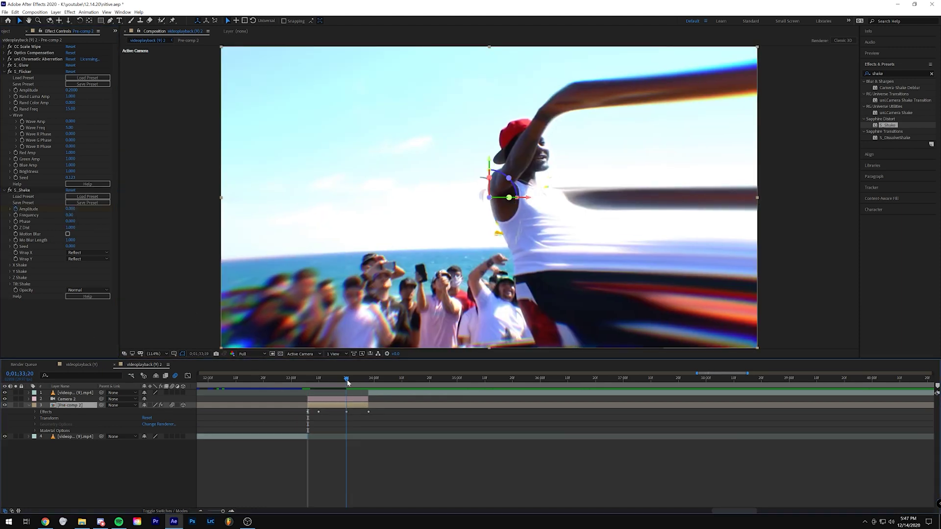
left_click(70, 208)
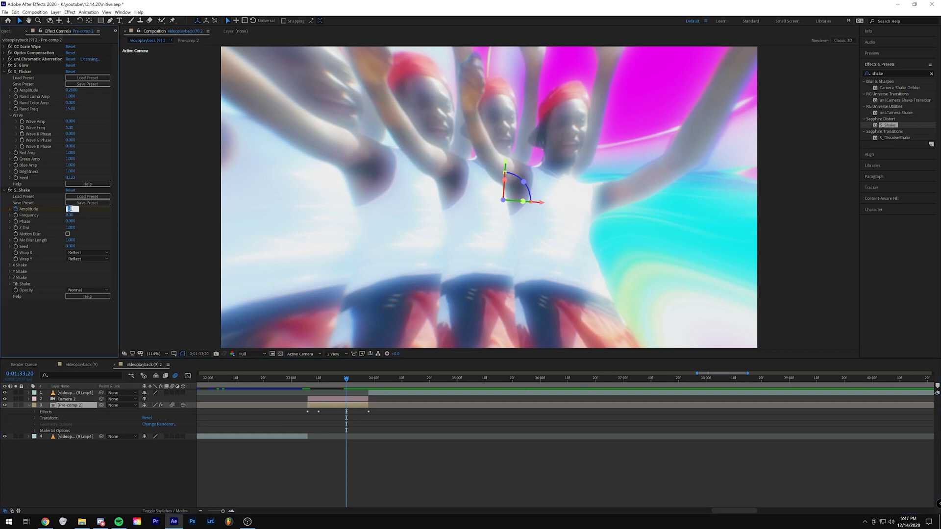
key("Return")
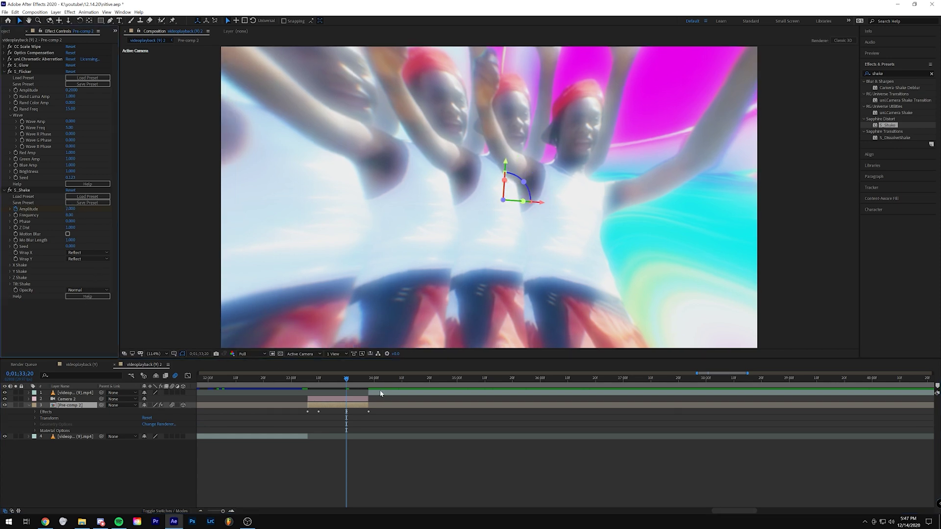
left_click_drag(300, 378, 296, 381)
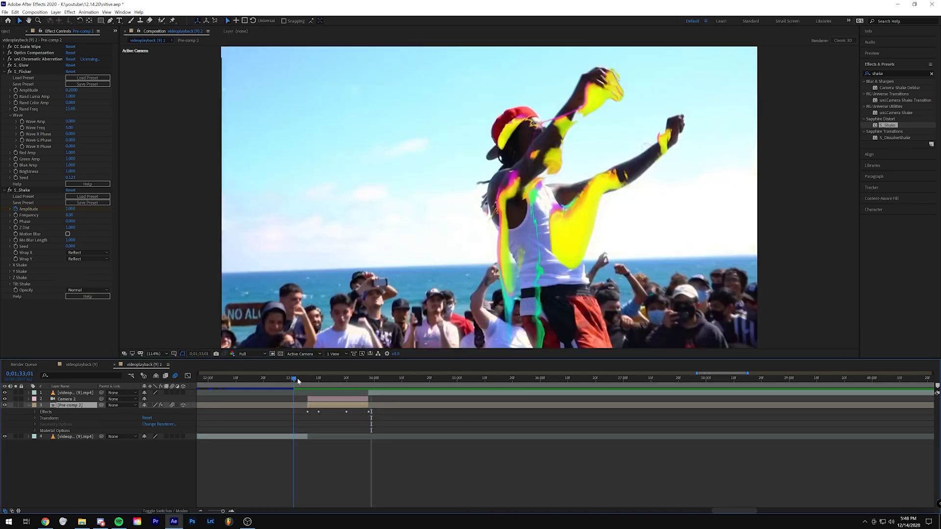
left_click_drag(295, 380, 370, 381)
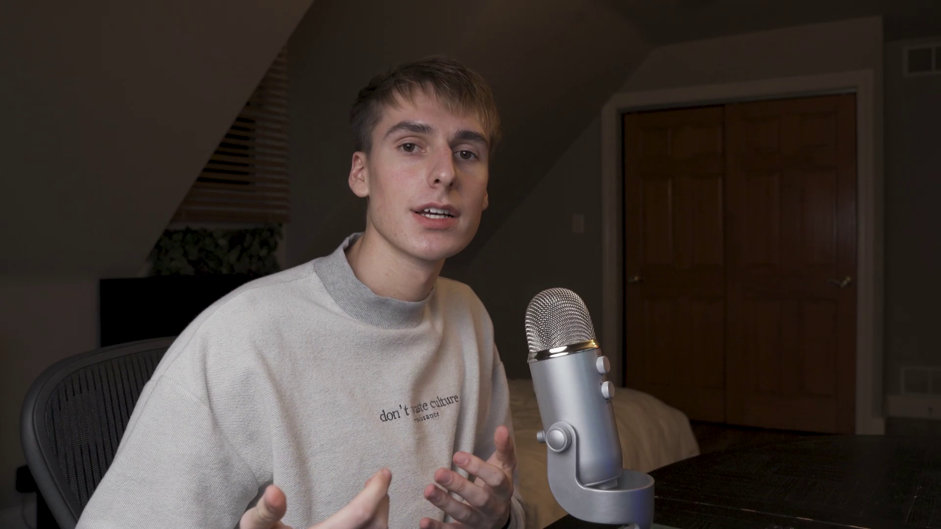